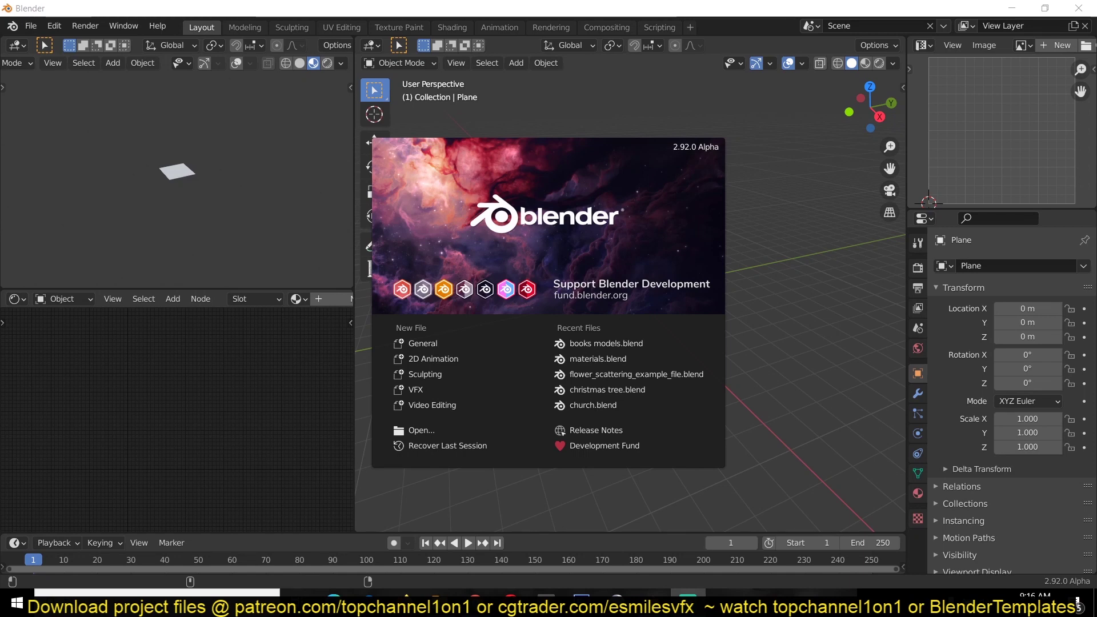
# Open the books models file from the materials folder and view its models.
pyautogui.click(1011, 8)
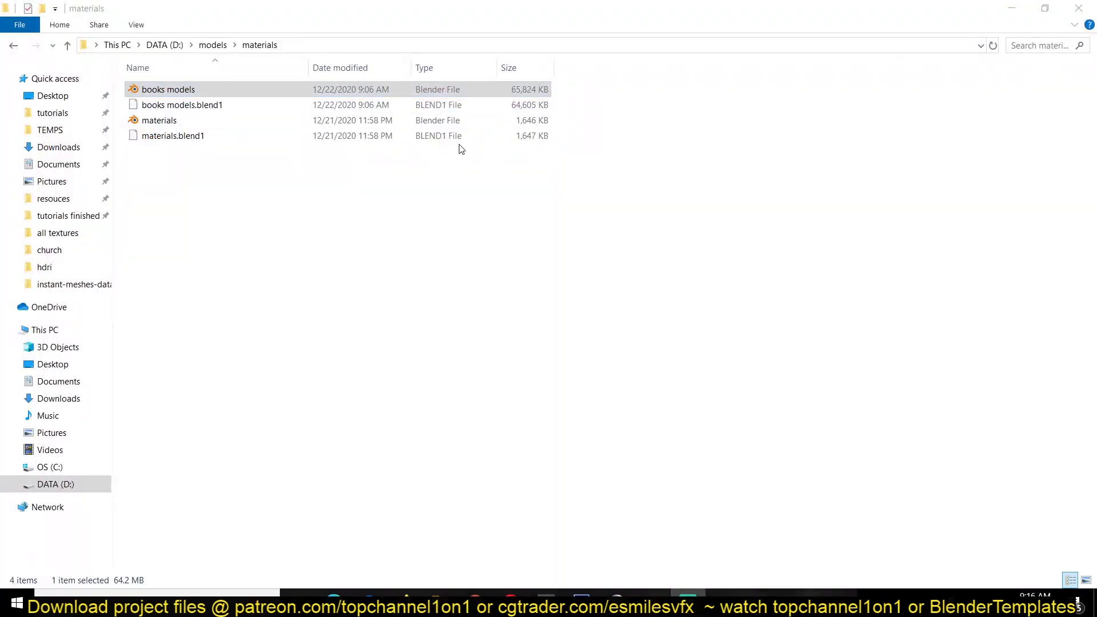
pyautogui.doubleClick(478, 91)
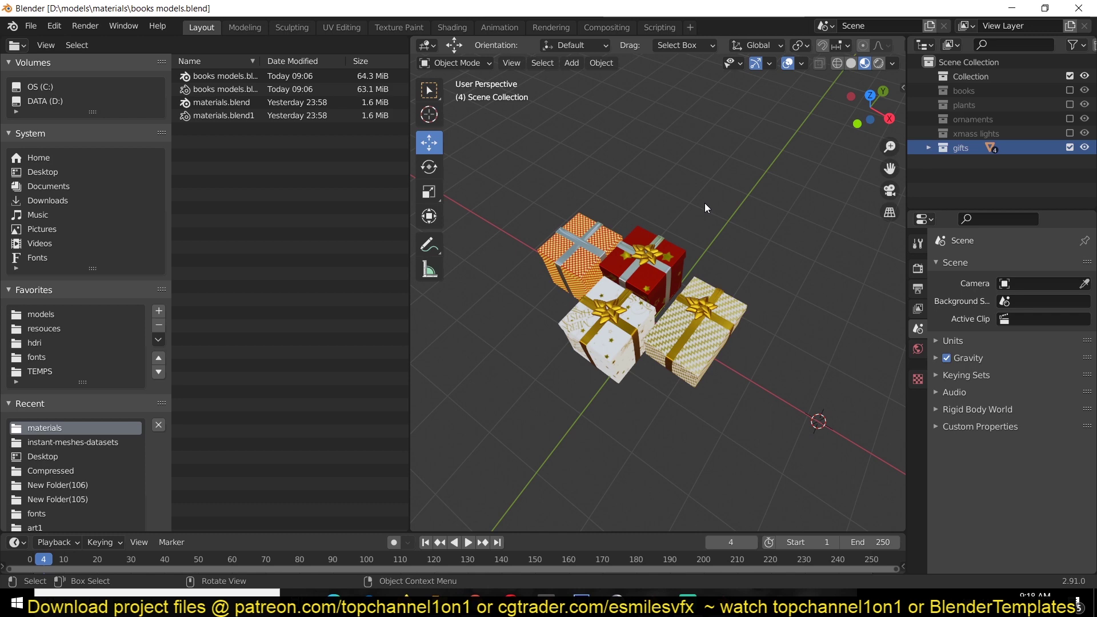
pyautogui.click(1012, 8)
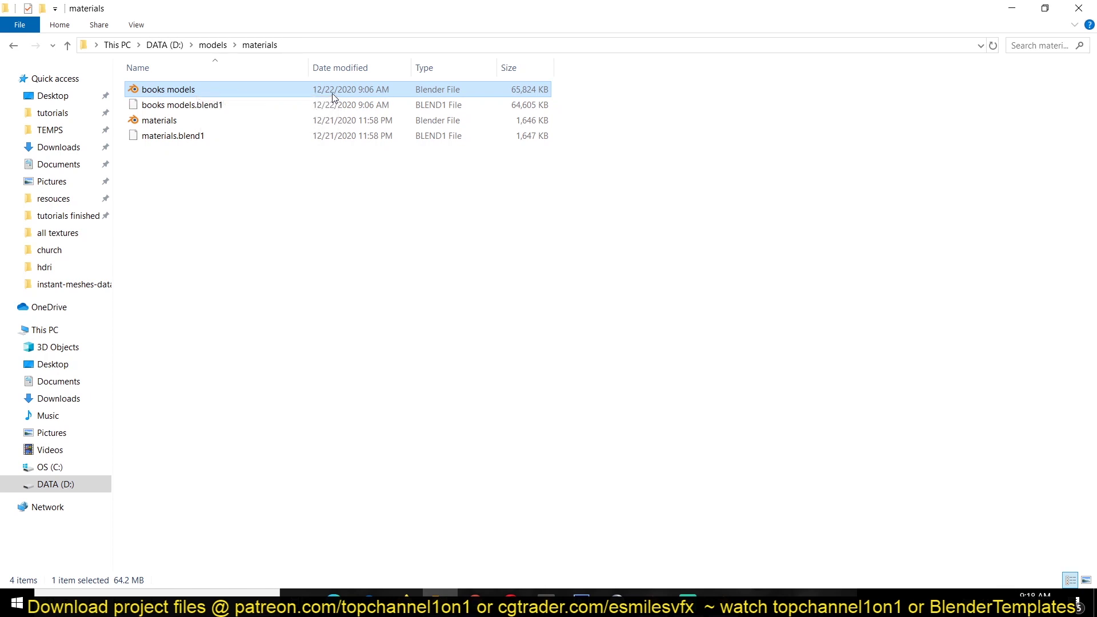
# Add an asset library named topchannel1on1 assets to the file path preferences of the empty scene's Blender session.
pyautogui.hotkey('alt', 'Tab')
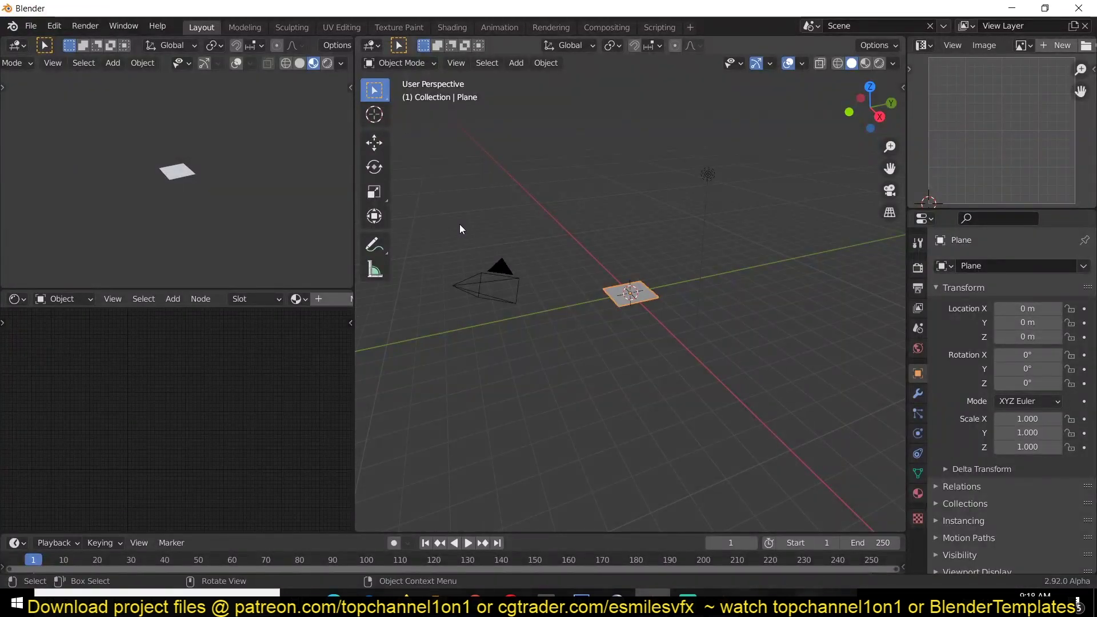
pyautogui.click(55, 26)
pyautogui.click(101, 230)
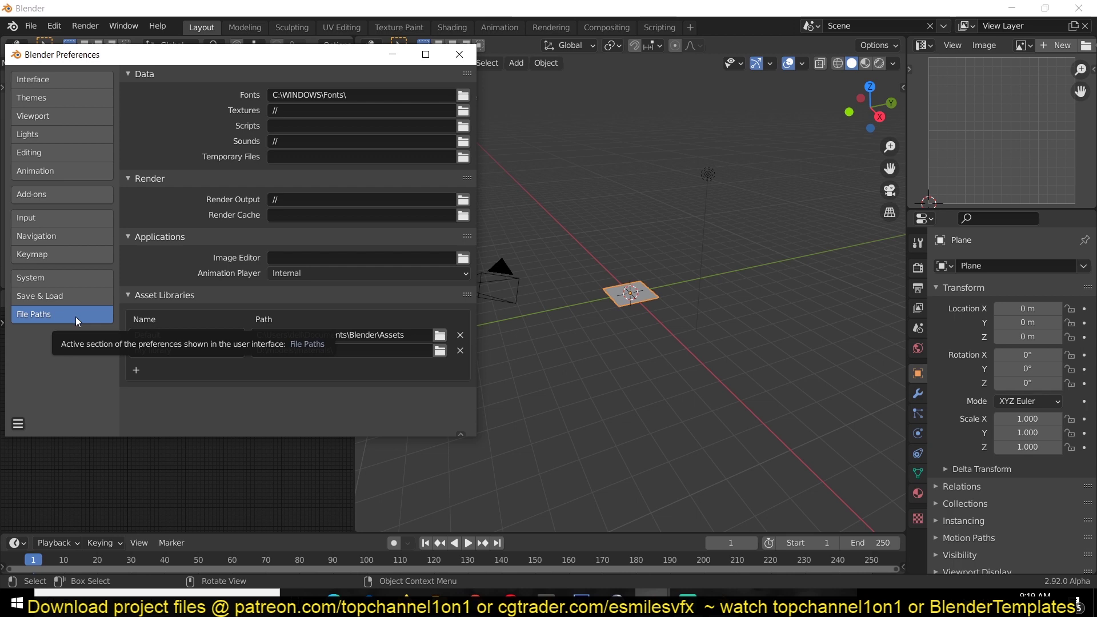
pyautogui.click(138, 370)
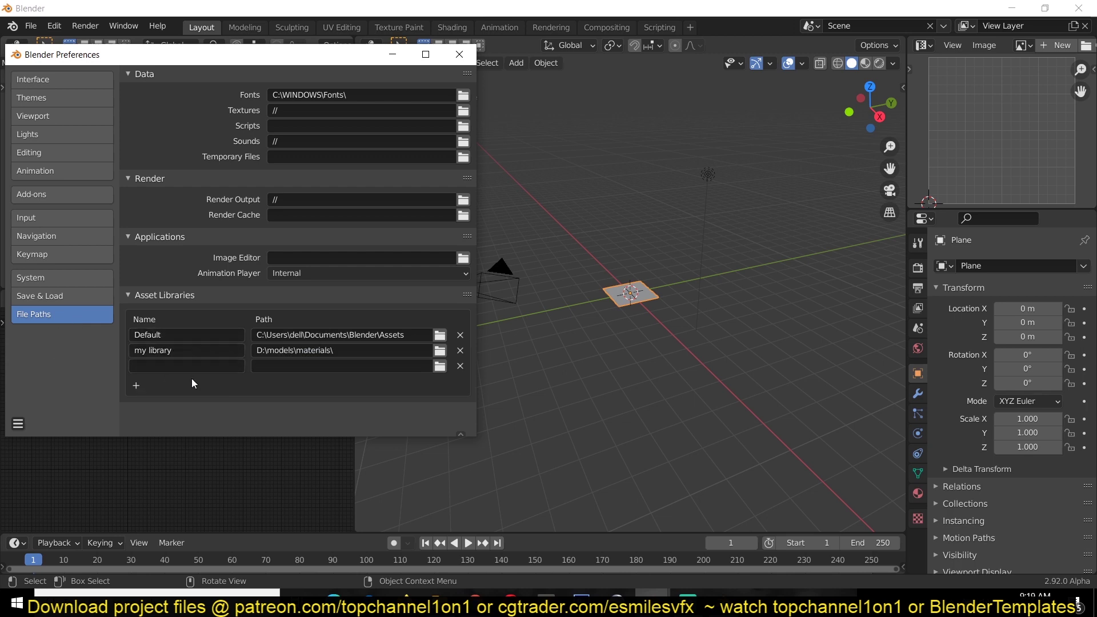
pyautogui.click(180, 368)
pyautogui.write('topchannel1on')
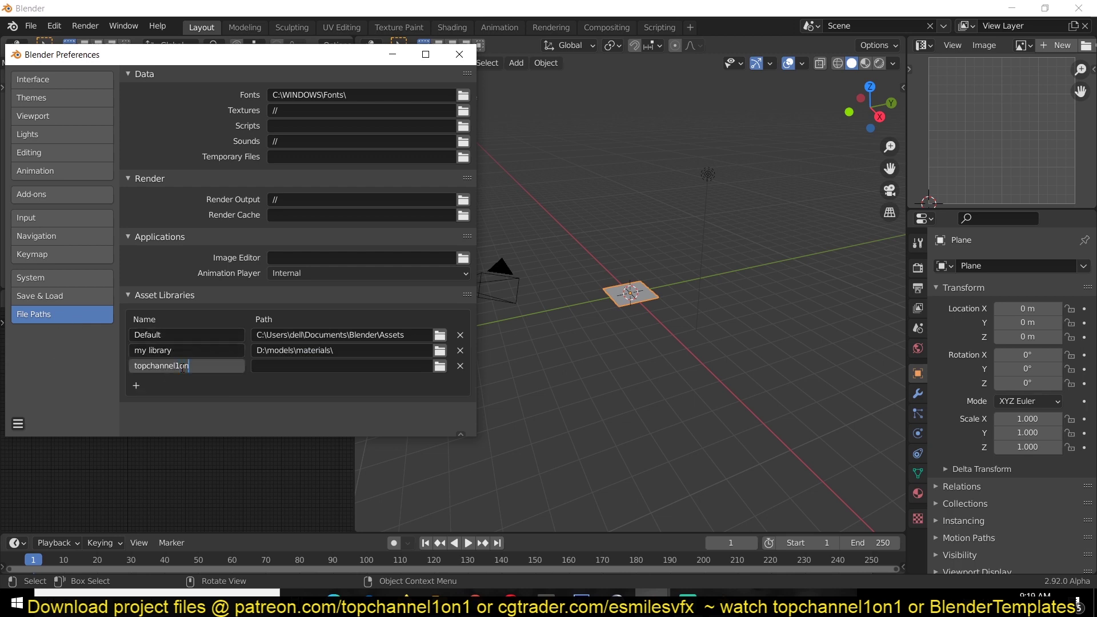
pyautogui.write('1 assets')
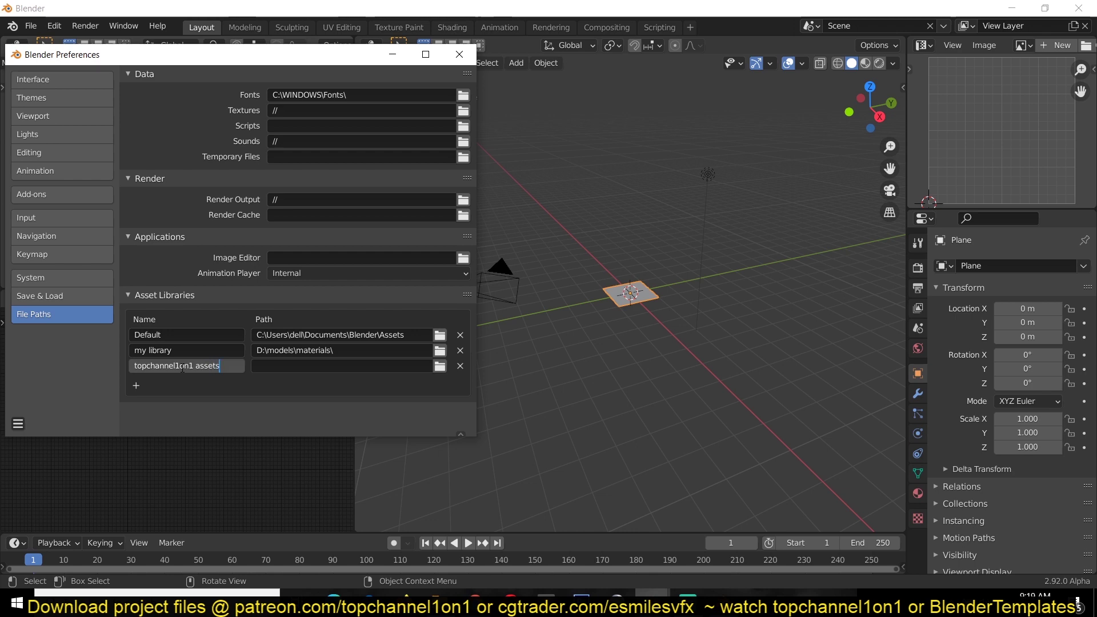
pyautogui.press('Return')
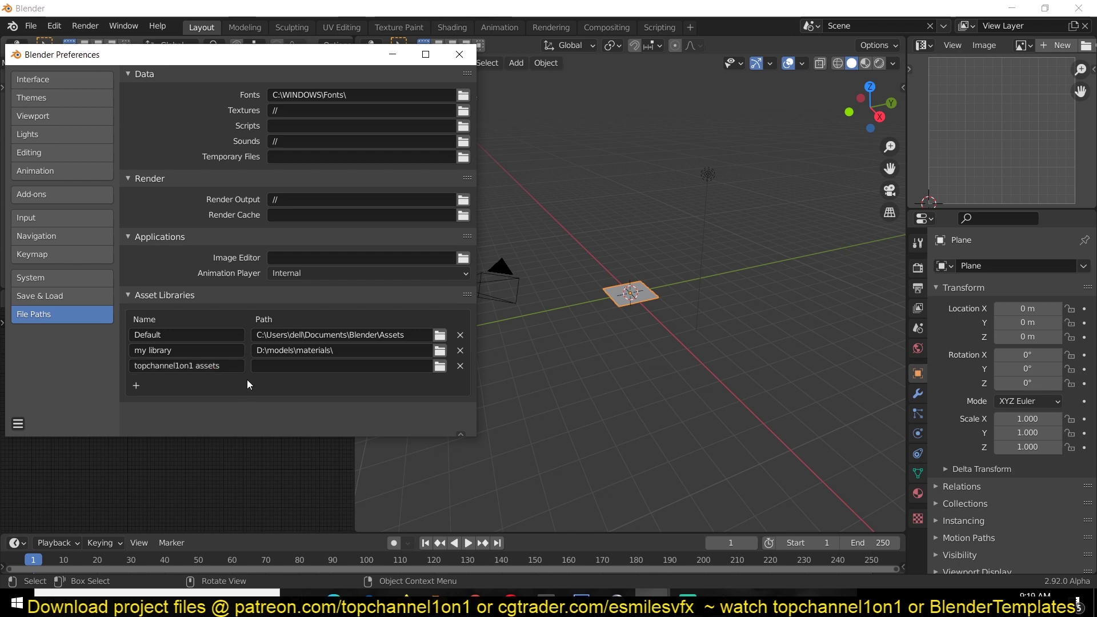
# Create a folder named myassets on drive D: and set it as the topchannel1on1 assets library's path.
pyautogui.click(438, 368)
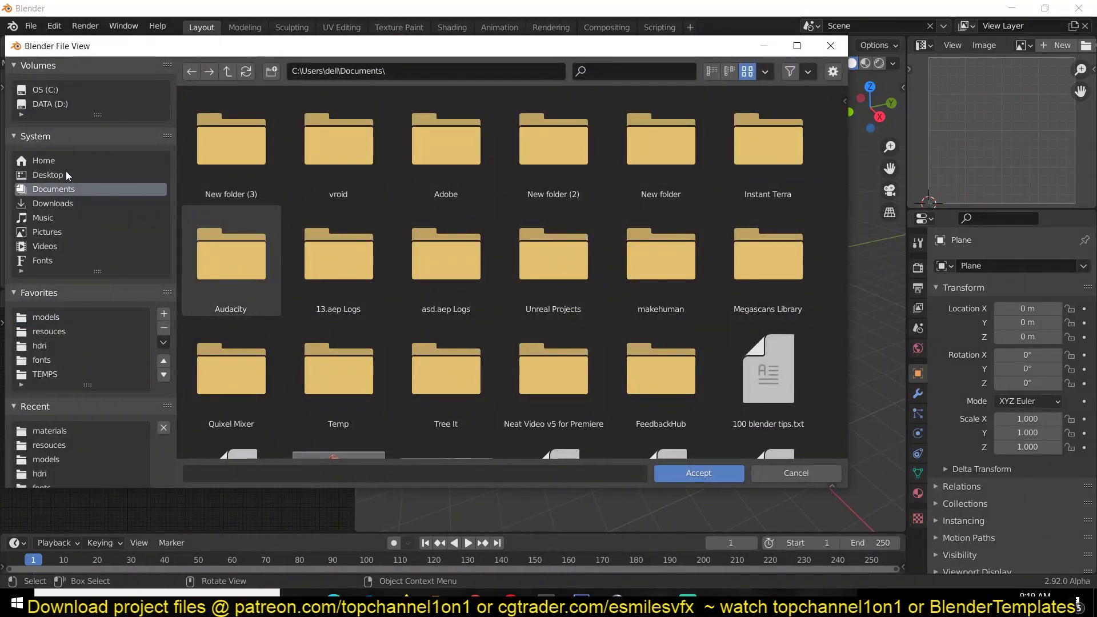
pyautogui.click(54, 90)
pyautogui.click(66, 101)
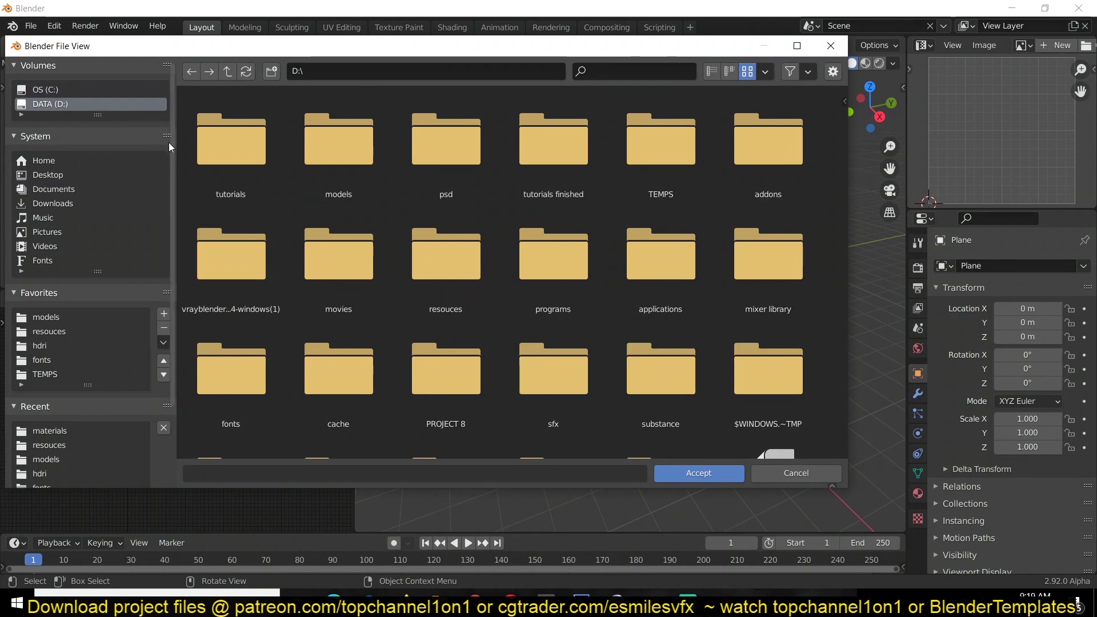
pyautogui.click(272, 71)
pyautogui.write('myasset')
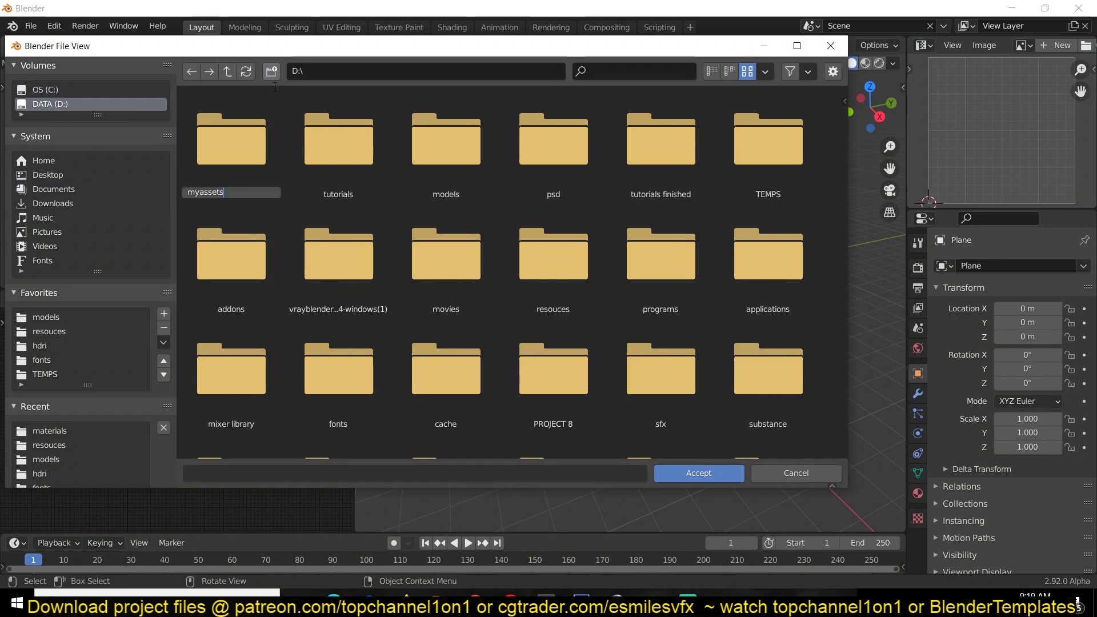
pyautogui.write('s')
pyautogui.press('Return')
pyautogui.click(249, 126)
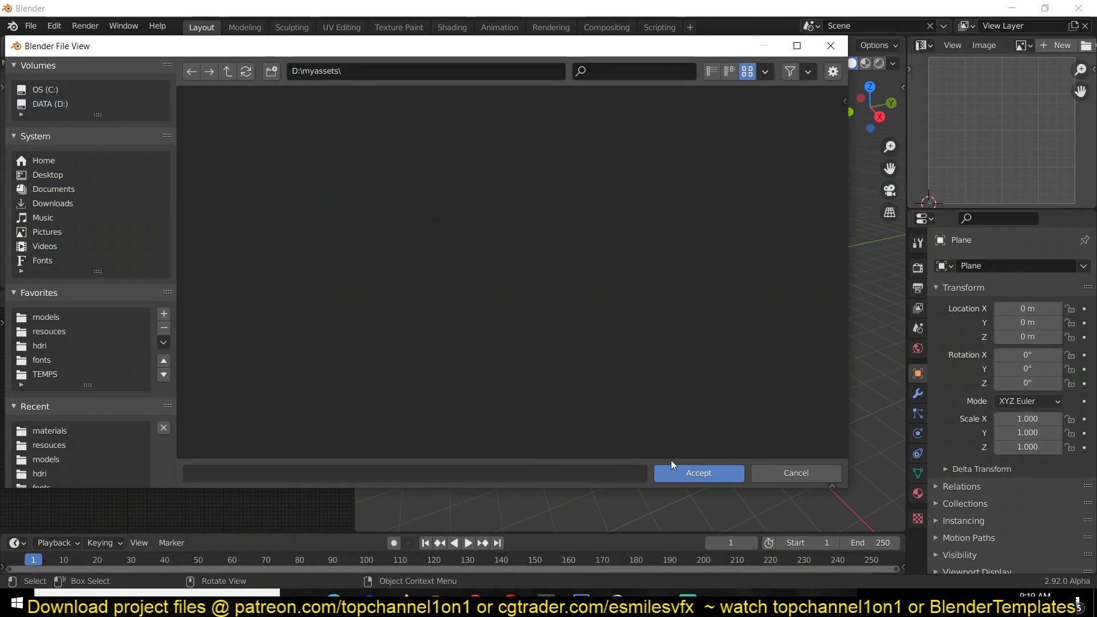
pyautogui.click(714, 472)
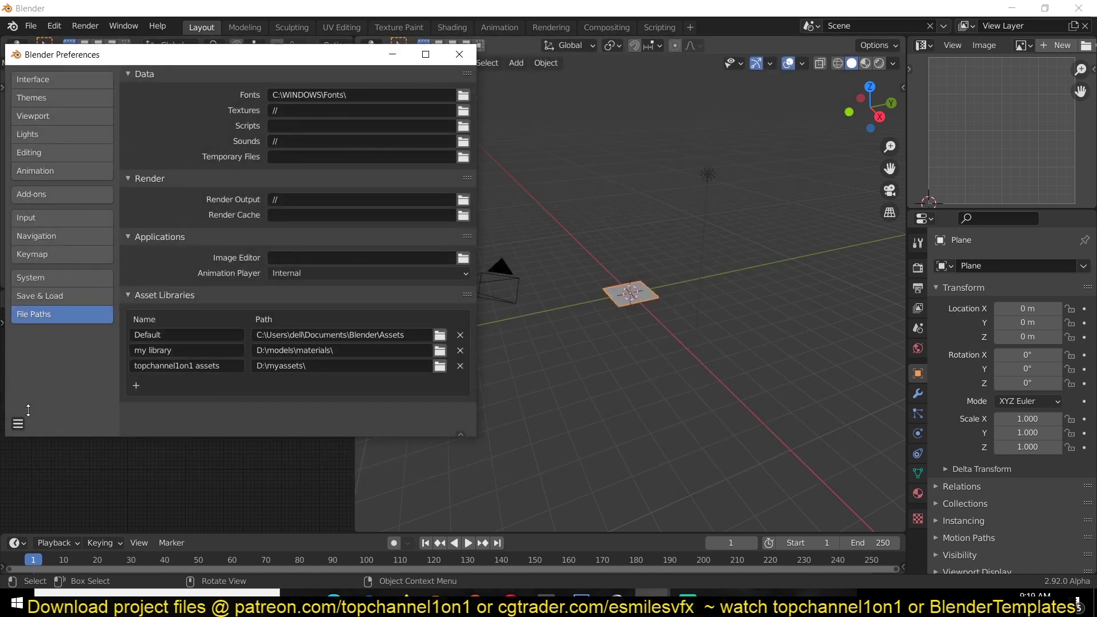
pyautogui.click(17, 423)
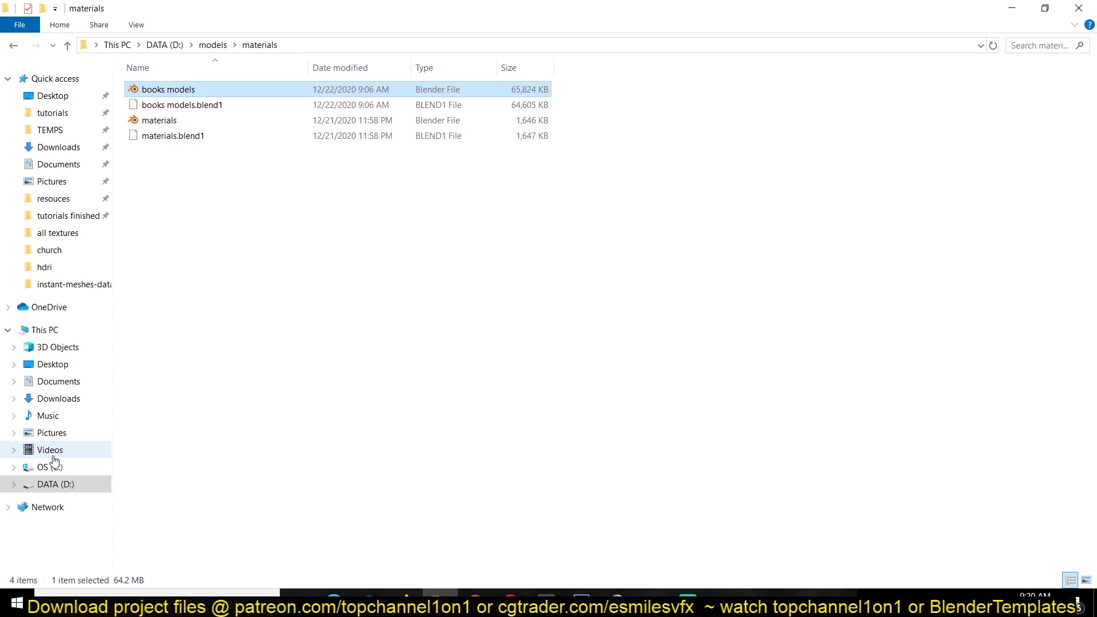
# Paste a copy of the books models file into the D:\myassets folder in File Explorer.
pyautogui.click(51, 484)
pyautogui.doubleClick(199, 218)
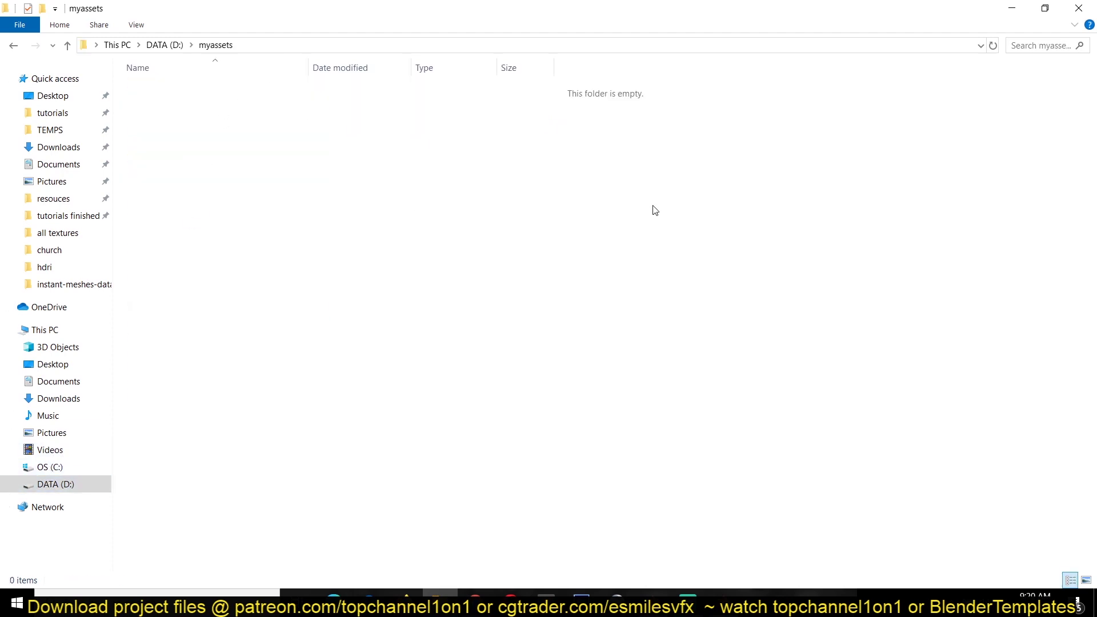
pyautogui.hotkey('ctrl', 'v')
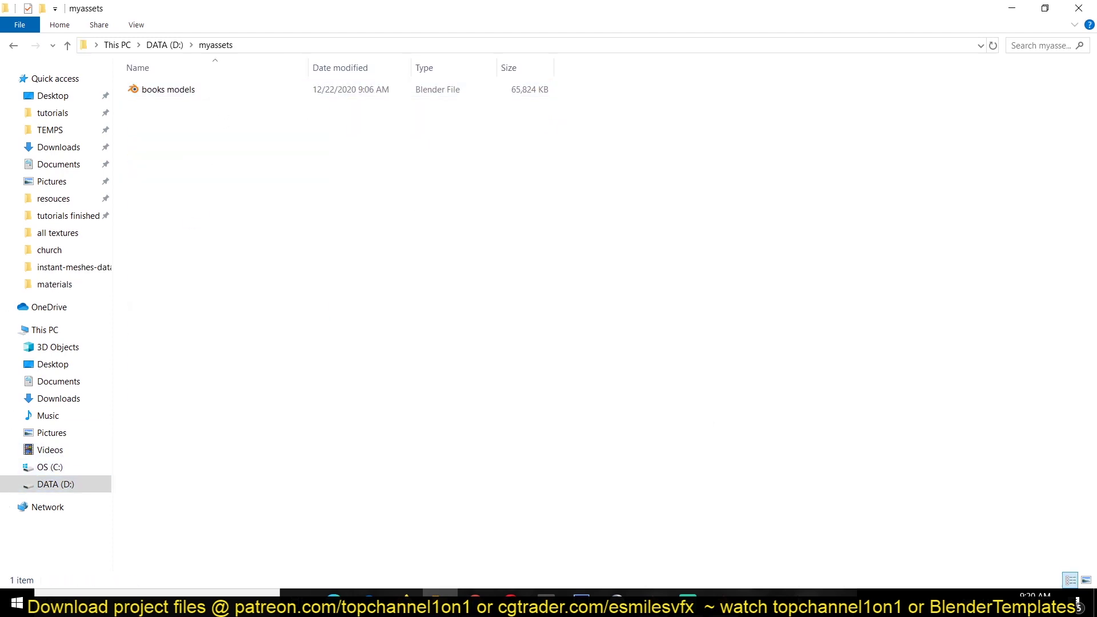
# Switch back to Blender, turn the shader editor into a wider Asset Browser and display the topchannel1on1 assets library.
pyautogui.click(651, 600)
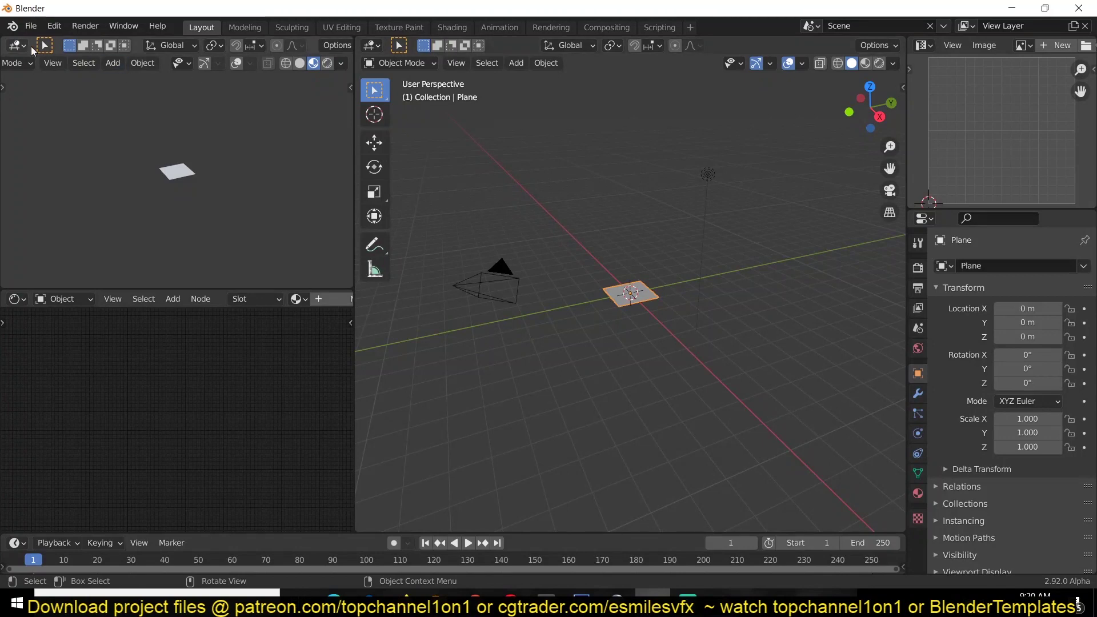
pyautogui.click(16, 298)
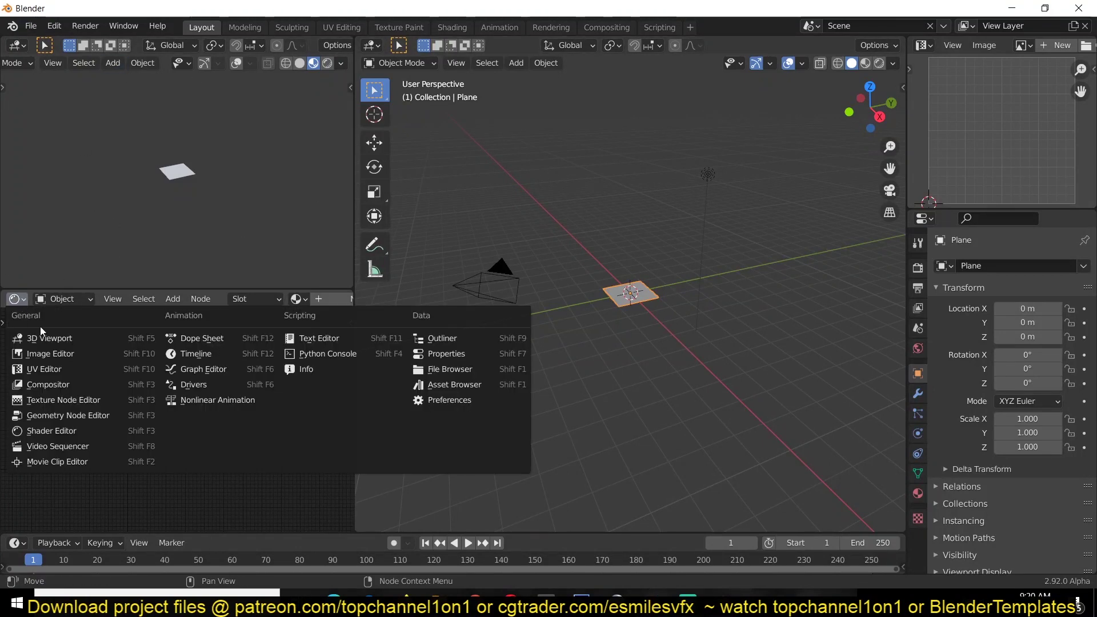
pyautogui.click(457, 389)
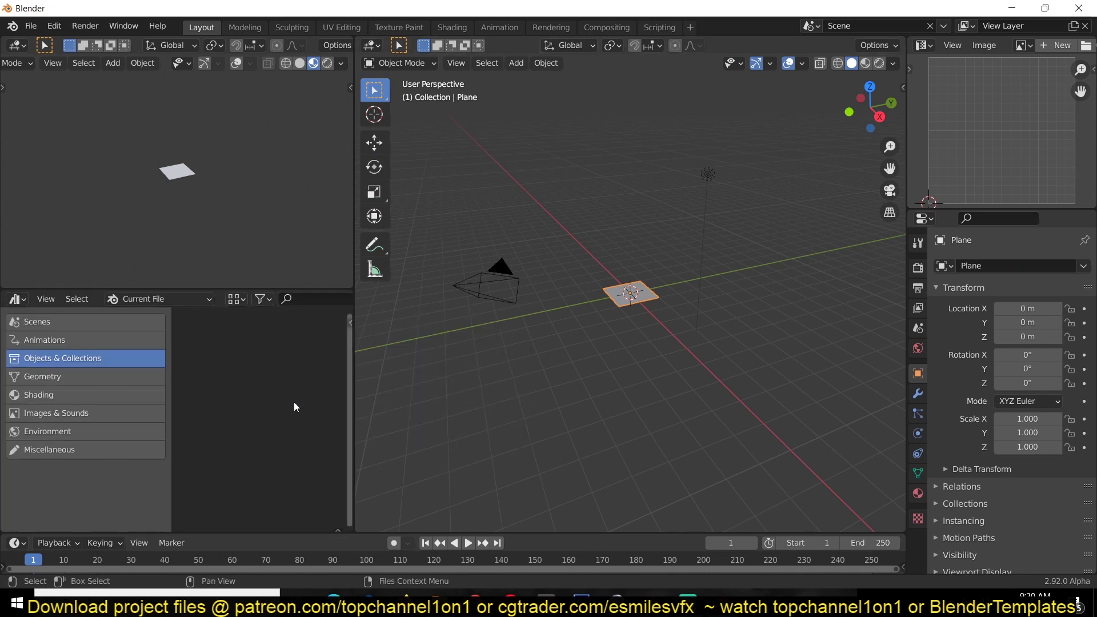
pyautogui.click(190, 299)
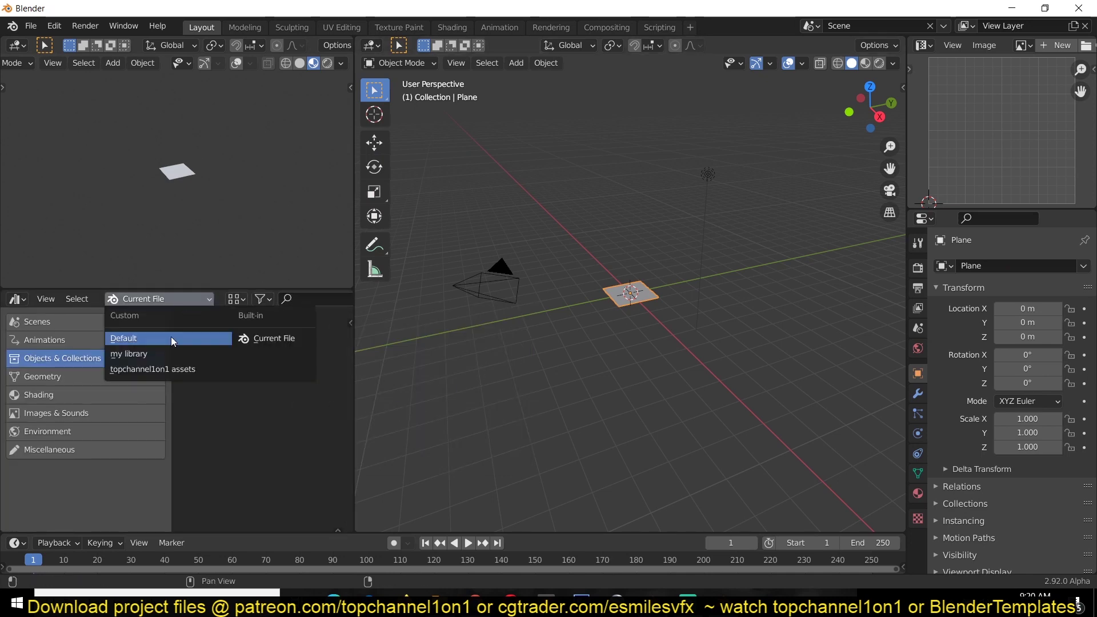
pyautogui.click(170, 370)
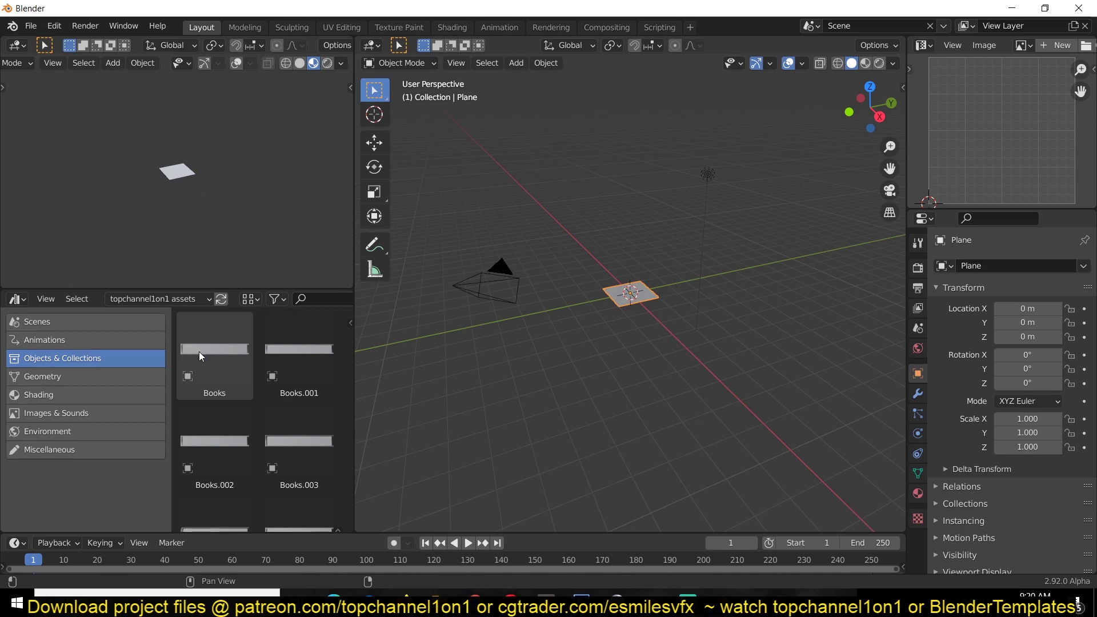
pyautogui.moveTo(354, 342); pyautogui.dragTo(409, 343)
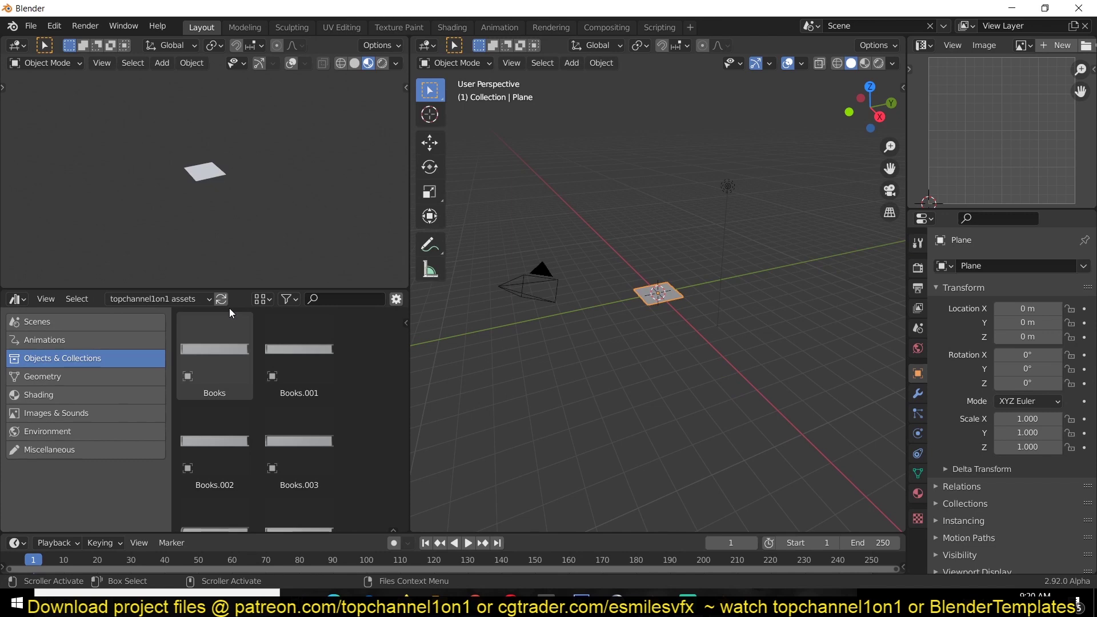
# Add the books collection from the asset library to the scene and delete the default plane.
pyautogui.scroll(-5, 244, 319)
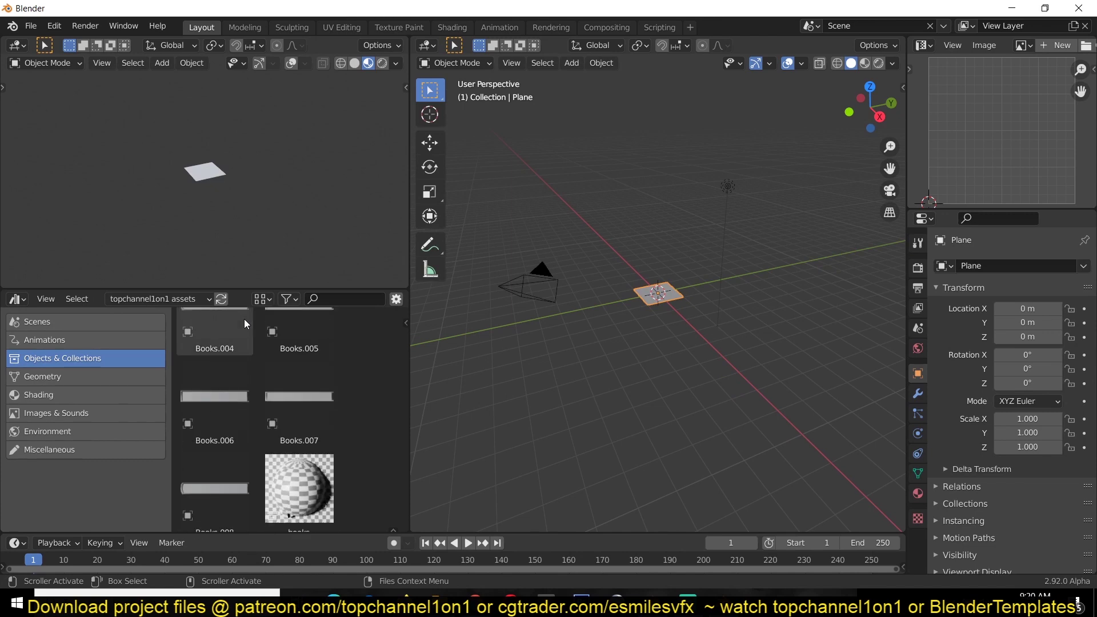
pyautogui.scroll(-3, 244, 318)
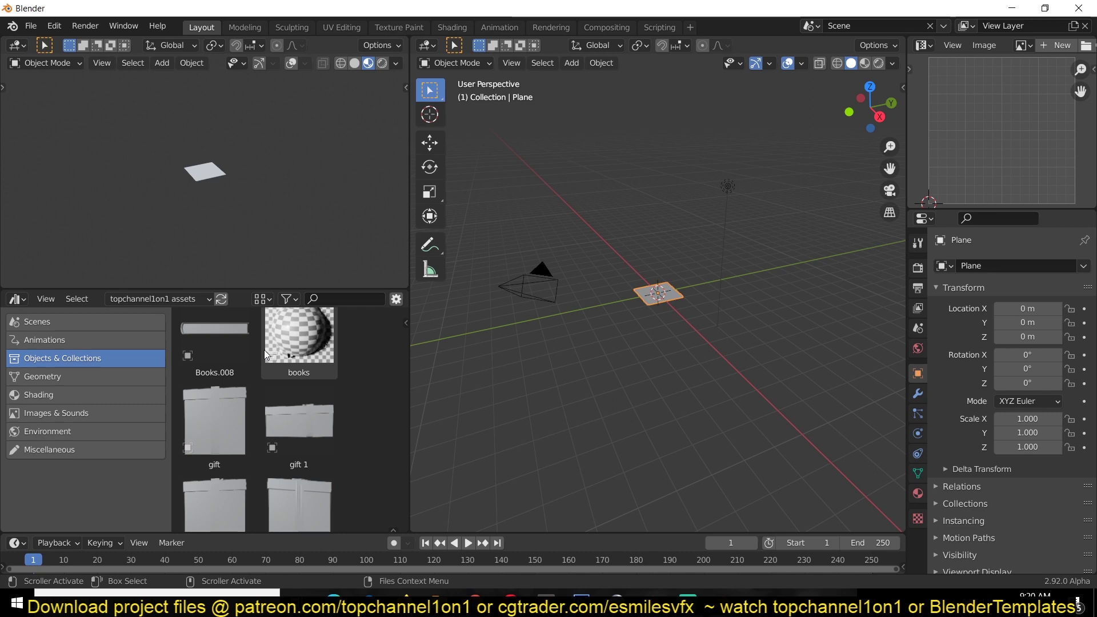
pyautogui.scroll(2, 321, 398)
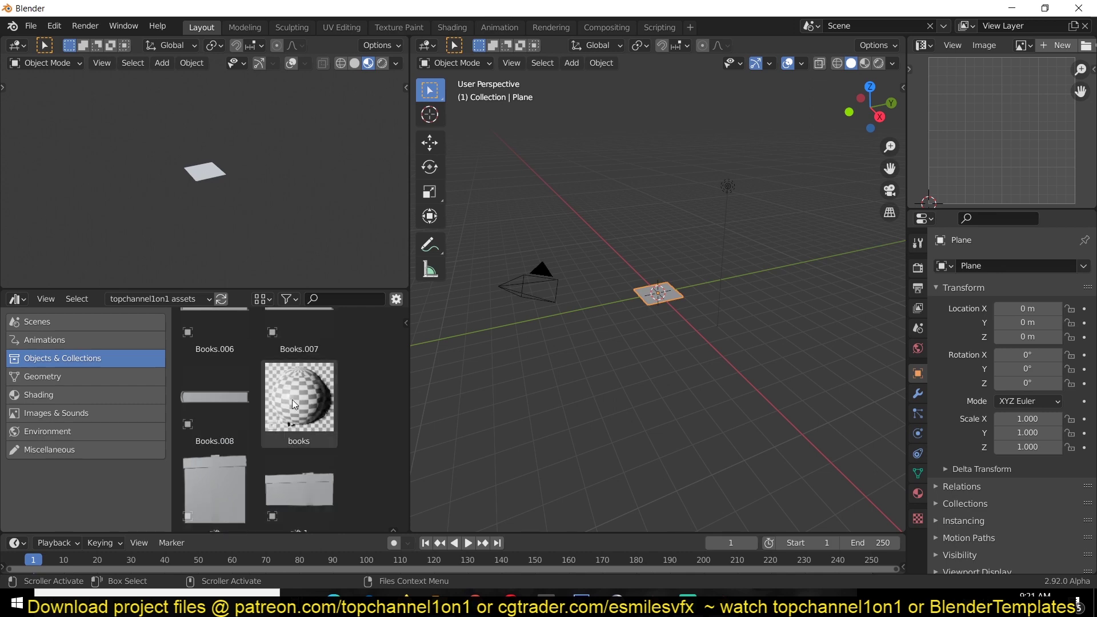
pyautogui.moveTo(289, 402); pyautogui.dragTo(619, 349)
pyautogui.scroll(6, 197, 180)
pyautogui.click(215, 121)
pyautogui.press('Delete')
pyautogui.click(216, 184)
pyautogui.moveTo(216, 183); pyautogui.dragTo(312, 193, button='middle')
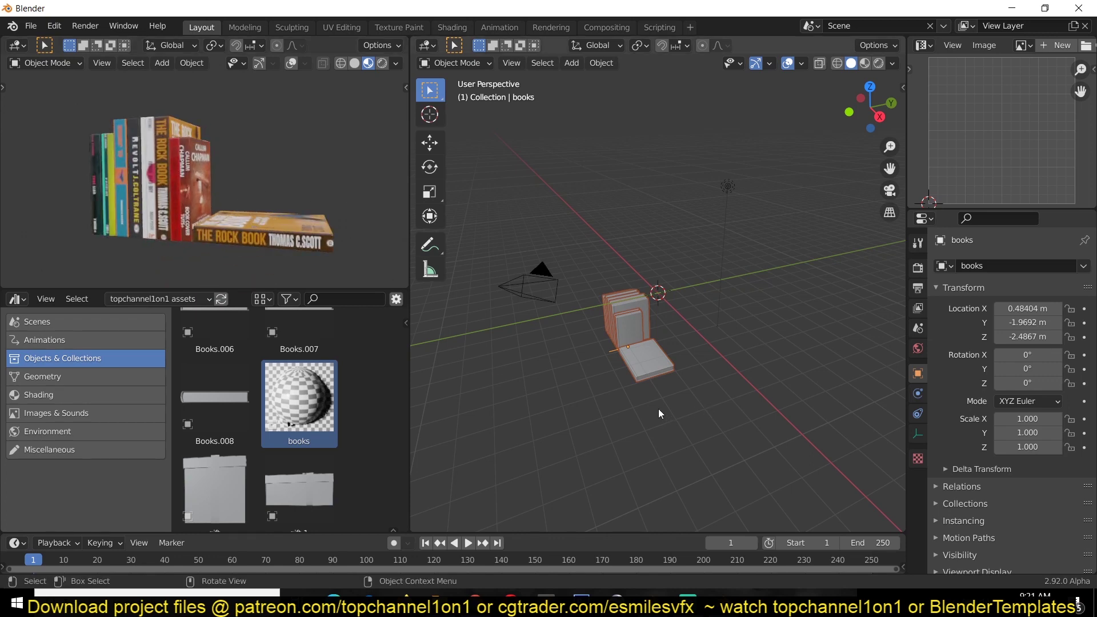
# Activate the Move tool, clear the books collection's location to the origin and inspect the books in the material preview.
pyautogui.click(430, 143)
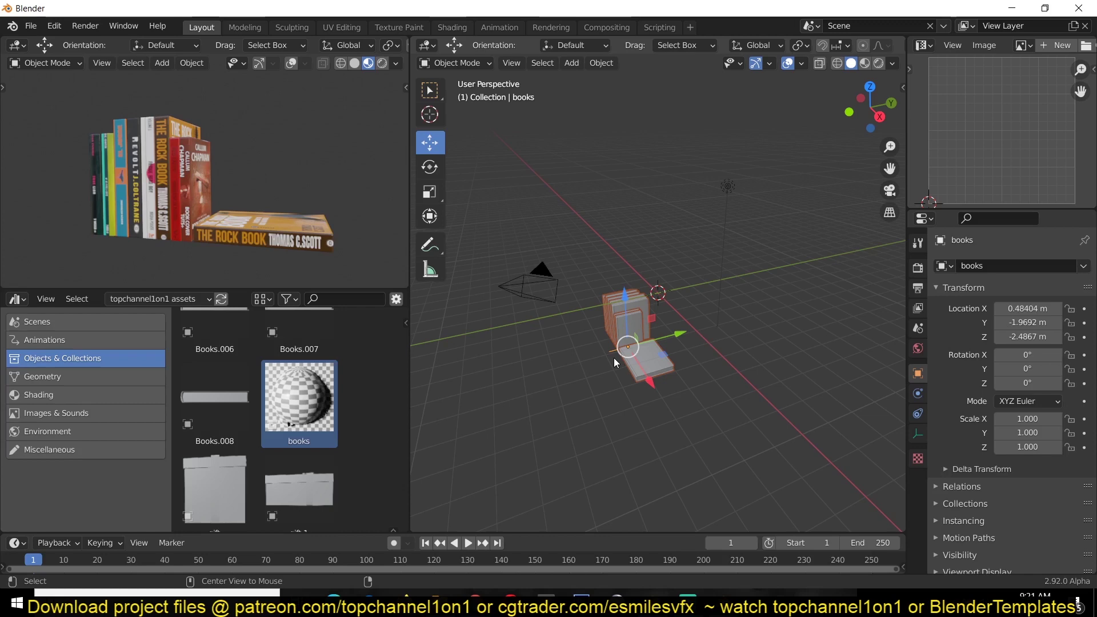
pyautogui.hotkey('alt', 'g')
pyautogui.keyDown('shift'); pyautogui.moveTo(116, 104); pyautogui.dragTo(109, 189, button='middle'); pyautogui.keyUp('shift')
pyautogui.scroll(4, 266, 176)
pyautogui.scroll(-3, 267, 180)
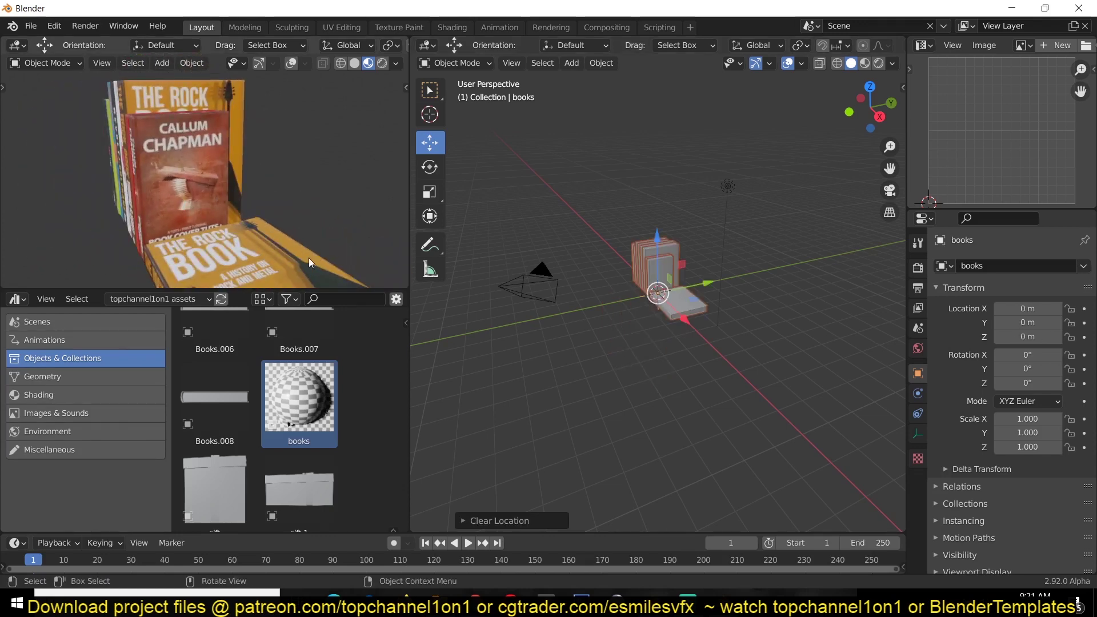
# Place the ornament asset from the library beside the books.
pyautogui.scroll(-3, 314, 256)
pyautogui.scroll(-4, 255, 378)
pyautogui.scroll(-8, 262, 381)
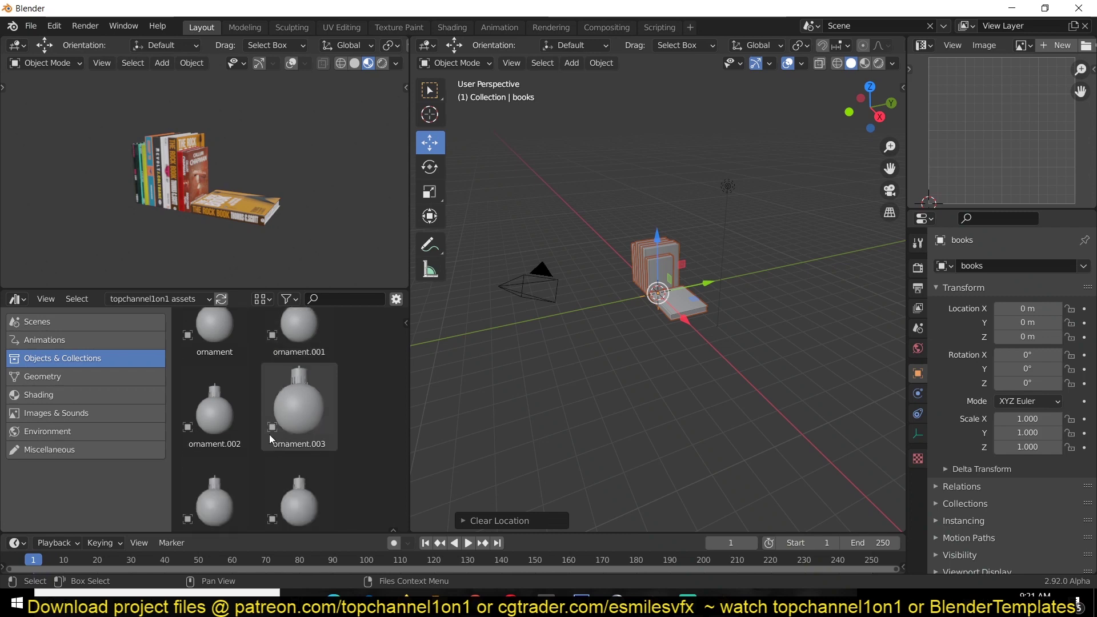
pyautogui.scroll(8, 269, 435)
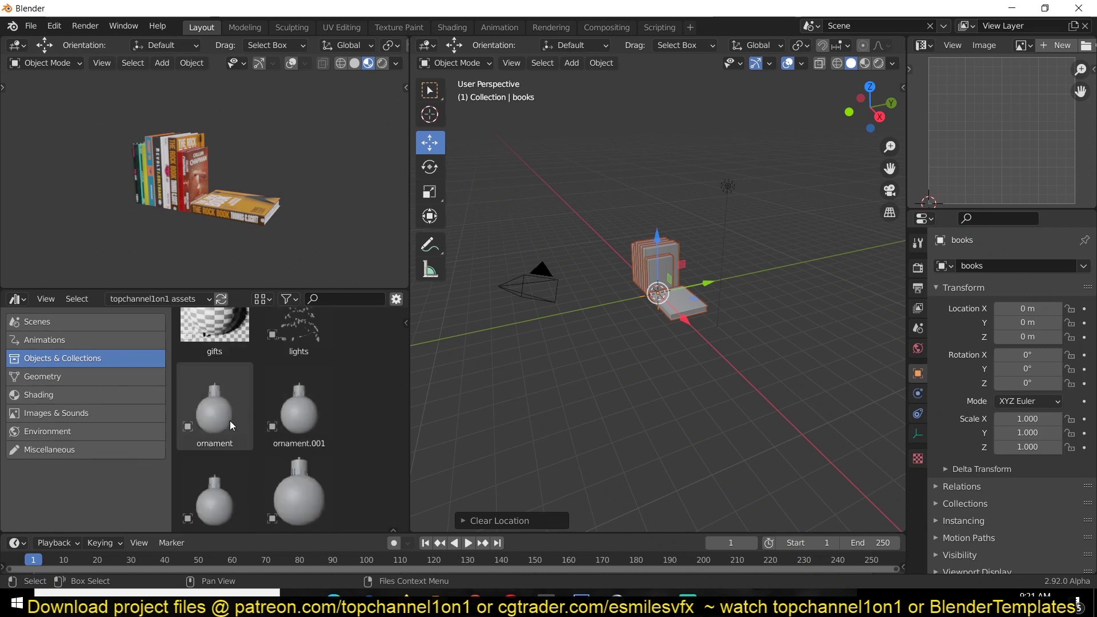
pyautogui.scroll(-3, 248, 419)
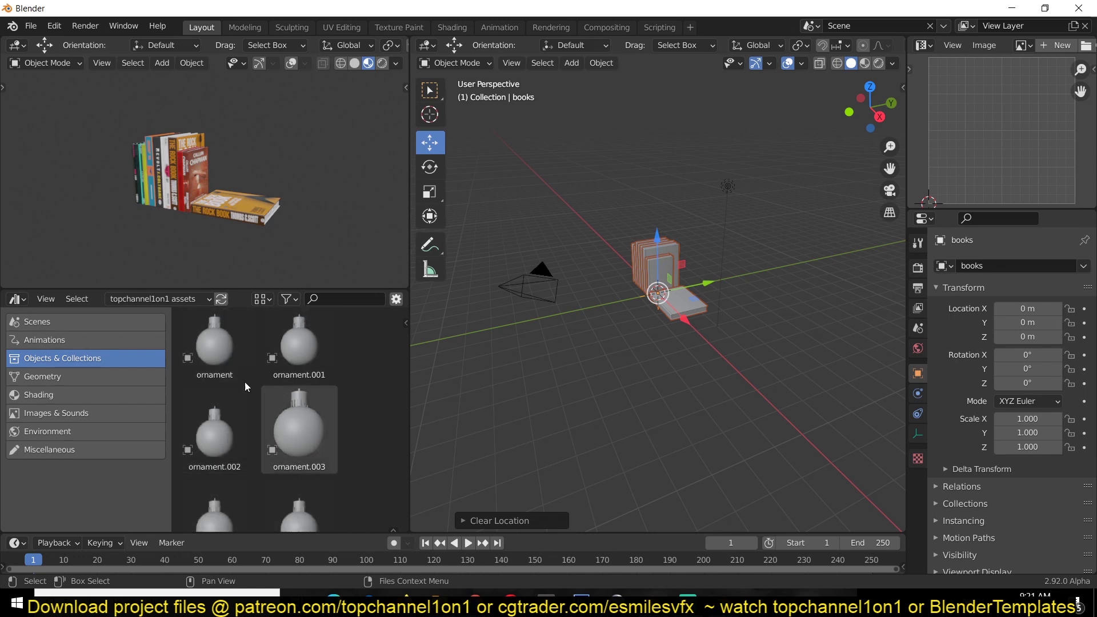
pyautogui.moveTo(217, 348); pyautogui.dragTo(610, 304)
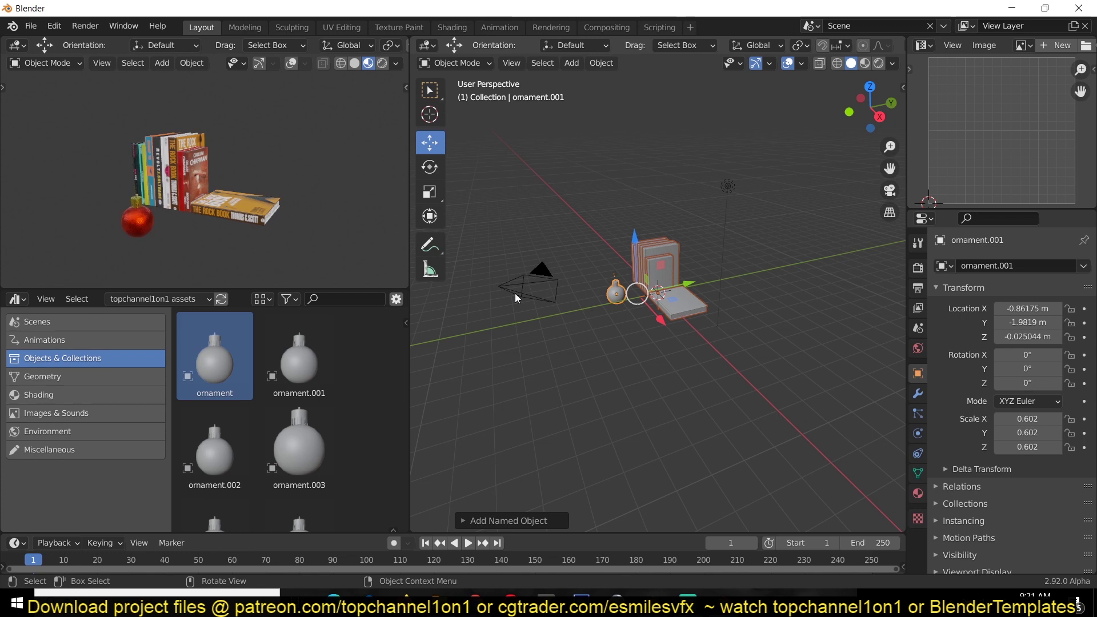
pyautogui.scroll(5, 217, 246)
pyautogui.keyDown('shift'); pyautogui.moveTo(163, 234); pyautogui.dragTo(256, 174, button='middle'); pyautogui.keyUp('shift')
# Place the ornament.001, ornament.002 and ornament.003 assets beside the first ornament.
pyautogui.moveTo(296, 362); pyautogui.dragTo(627, 308)
pyautogui.scroll(4, 134, 177)
pyautogui.moveTo(226, 467); pyautogui.dragTo(599, 296)
pyautogui.scroll(-4, 298, 194)
pyautogui.moveTo(299, 448); pyautogui.dragTo(627, 308)
pyautogui.scroll(5, 172, 240)
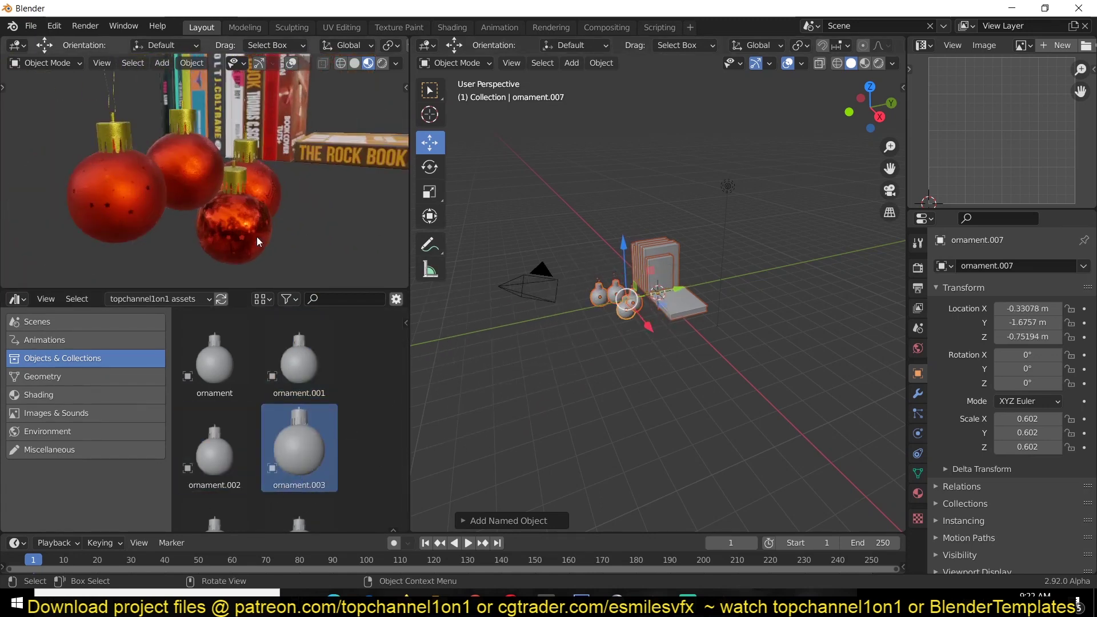
pyautogui.scroll(-4, 233, 240)
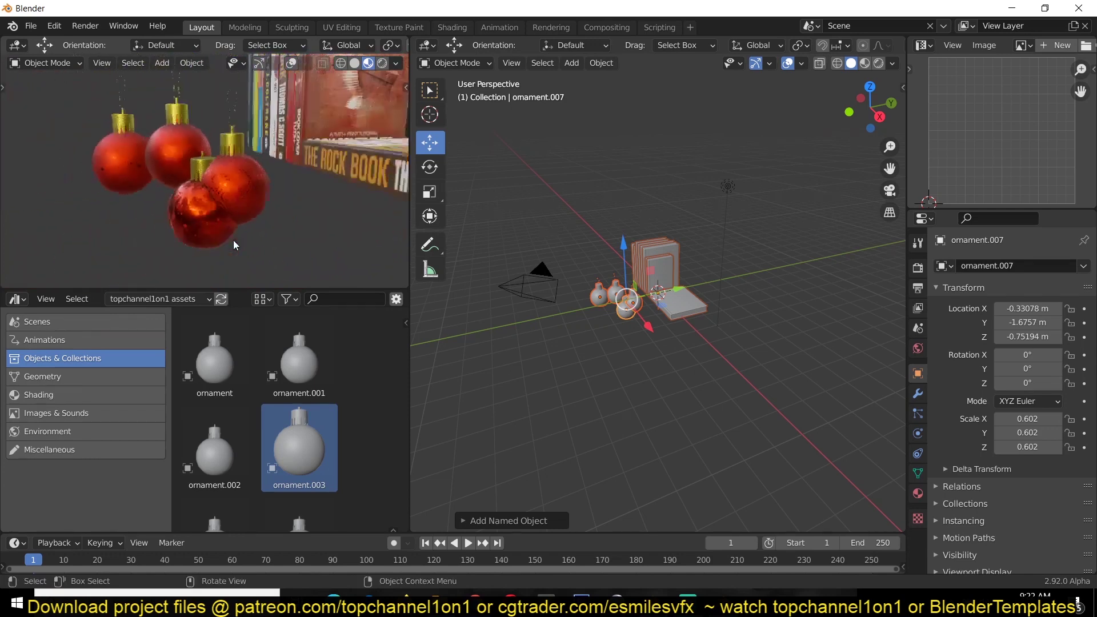
# Move the most recently added ornament to the outer end of the ornament row, away from the books.
pyautogui.click(196, 222)
pyautogui.press('g')
pyautogui.click(62, 168)
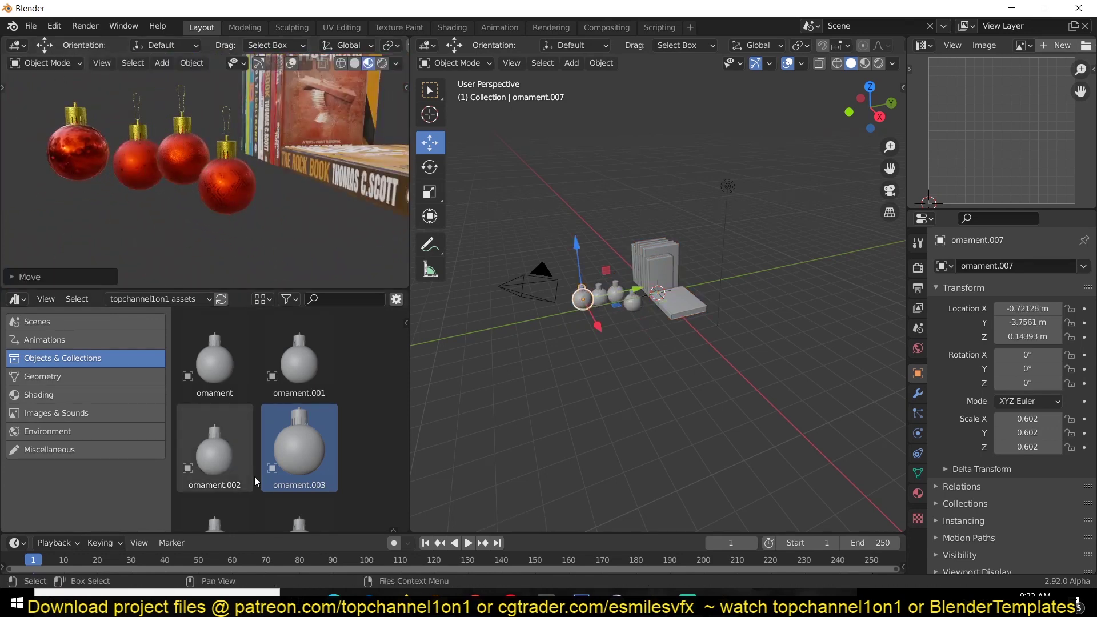
# Place the ornament.004 asset from the library in front of the books.
pyautogui.scroll(-3, 254, 471)
pyautogui.moveTo(213, 425); pyautogui.dragTo(590, 307)
pyautogui.scroll(-1, 217, 214)
pyautogui.moveTo(217, 213)
pyautogui.mouseDown(button='middle')
pyautogui.moveTo(209, 218)
pyautogui.moveTo(240, 200)
pyautogui.moveTo(226, 214)
pyautogui.mouseUp(button='middle')
pyautogui.press('g')
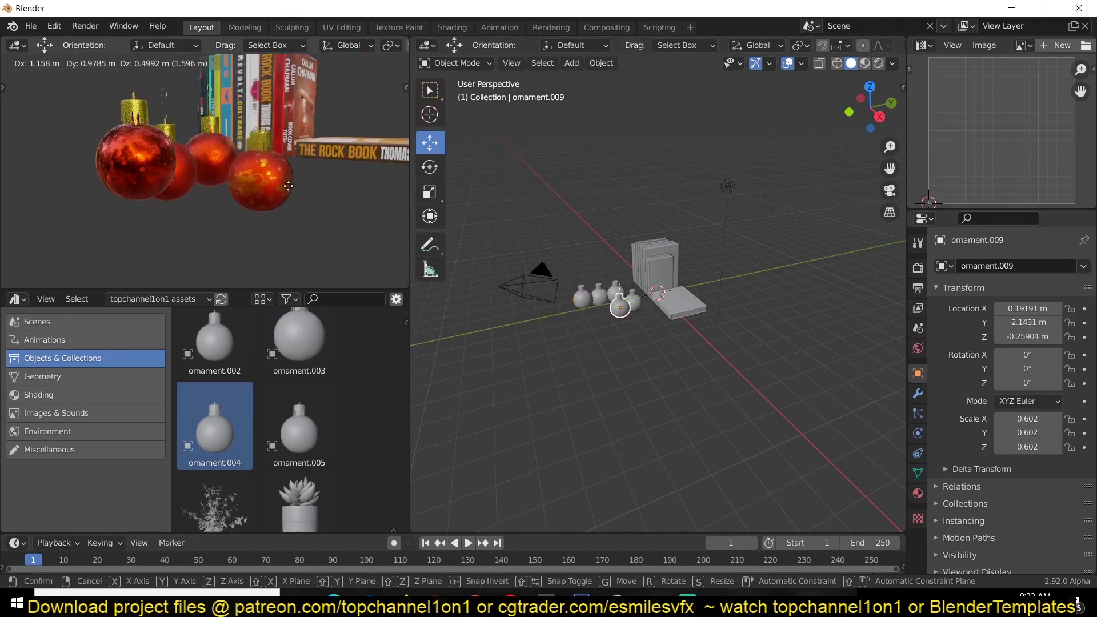
pyautogui.click(316, 177)
# Add the ornament.005 asset to the scene and position it on the flat-lying book.
pyautogui.moveTo(287, 415); pyautogui.dragTo(515, 323)
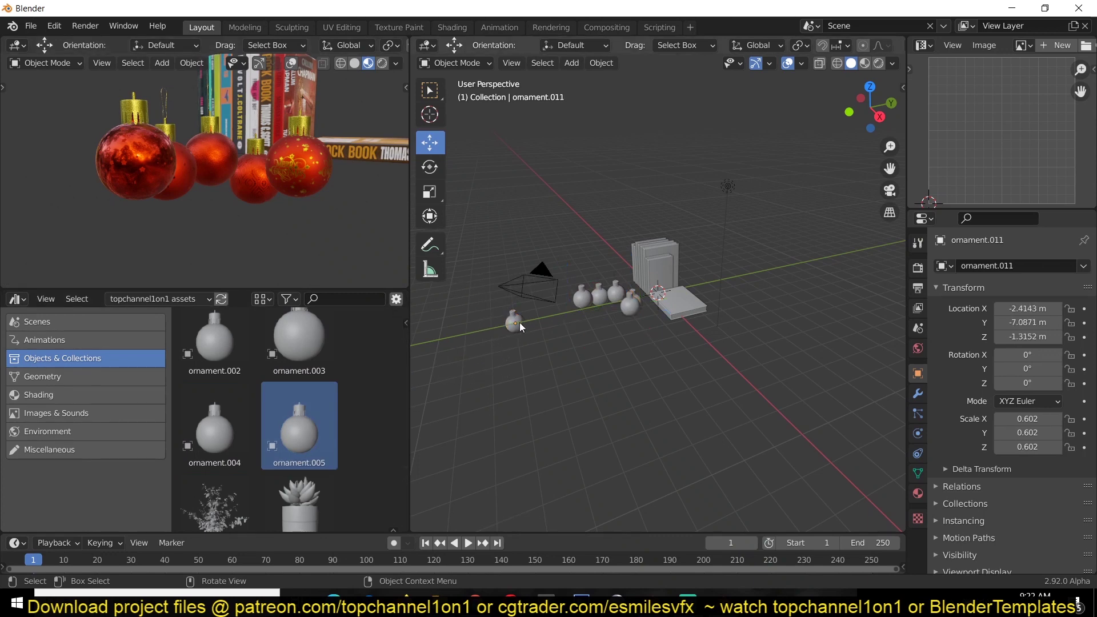
pyautogui.press('g')
pyautogui.press('g')
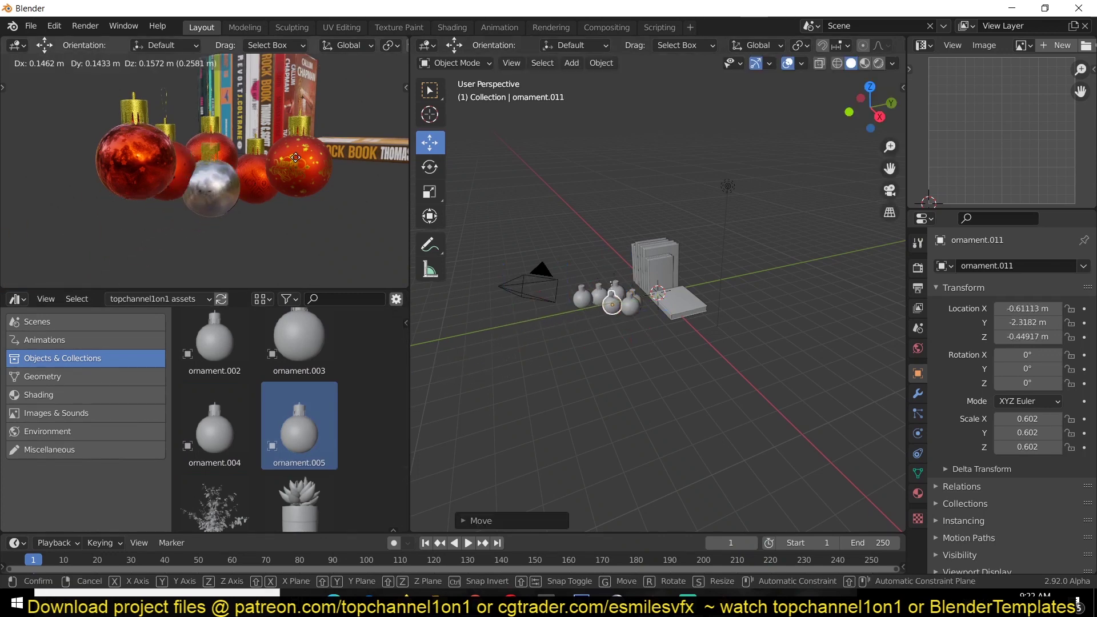
pyautogui.click(298, 116)
pyautogui.moveTo(249, 200); pyautogui.dragTo(302, 208, button='middle')
# Add the plant asset beside the books and inspect its leaves up close in the material preview.
pyautogui.scroll(-4, 189, 225)
pyautogui.scroll(-2, 262, 437)
pyautogui.moveTo(239, 421); pyautogui.dragTo(649, 298)
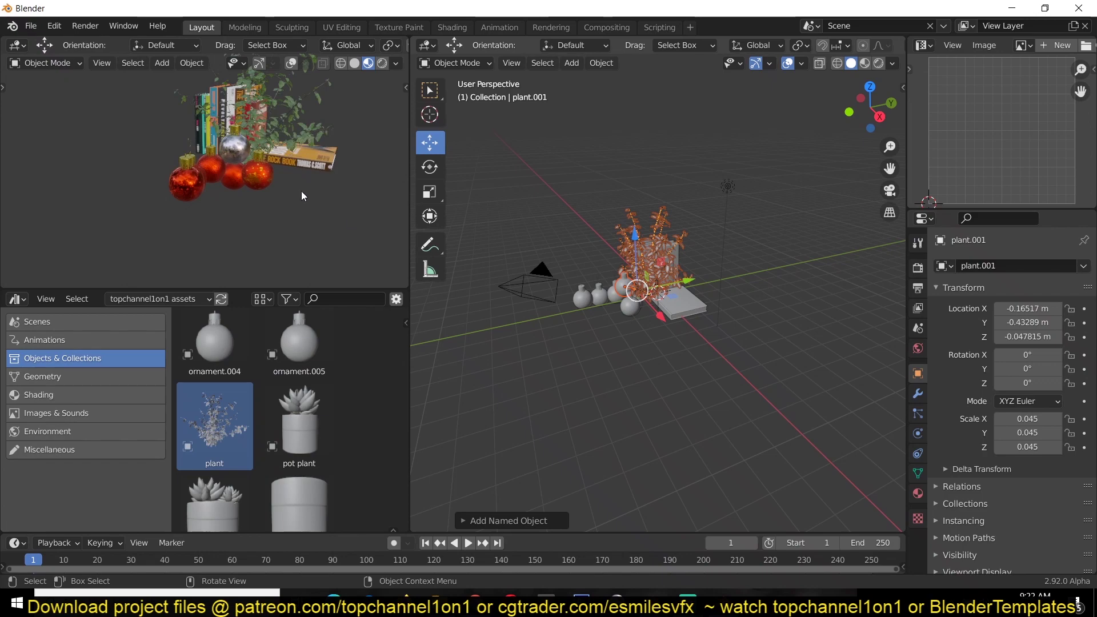
pyautogui.moveTo(351, 220); pyautogui.dragTo(212, 215, button='middle')
pyautogui.scroll(6, 240, 205)
pyautogui.keyDown('shift'); pyautogui.moveTo(271, 196); pyautogui.dragTo(174, 262, button='middle'); pyautogui.keyUp('shift')
pyautogui.scroll(-5, 174, 260)
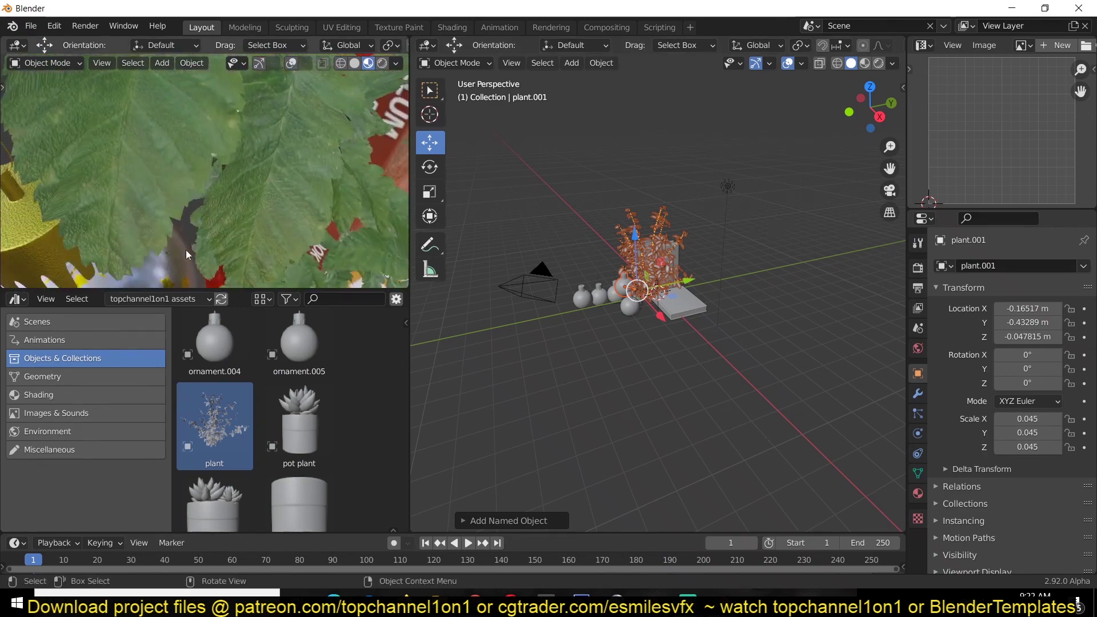
pyautogui.moveTo(208, 228); pyautogui.dragTo(159, 244, button='middle')
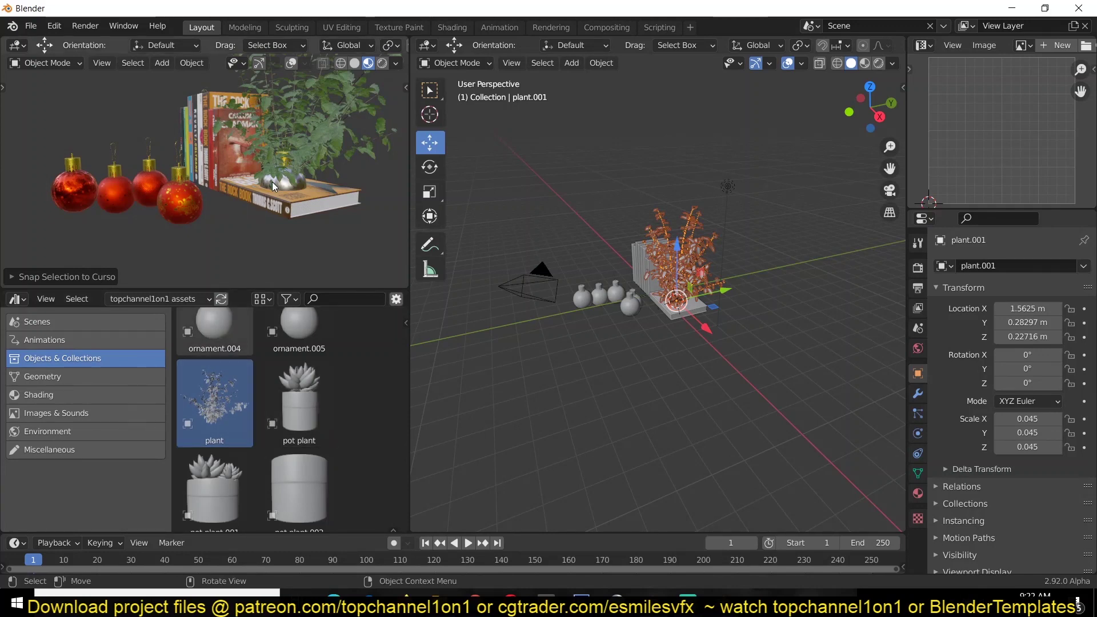
# Move the plant away from the flat-lying book and place the xmass lights asset in front of the books.
pyautogui.scroll(2, 636, 354)
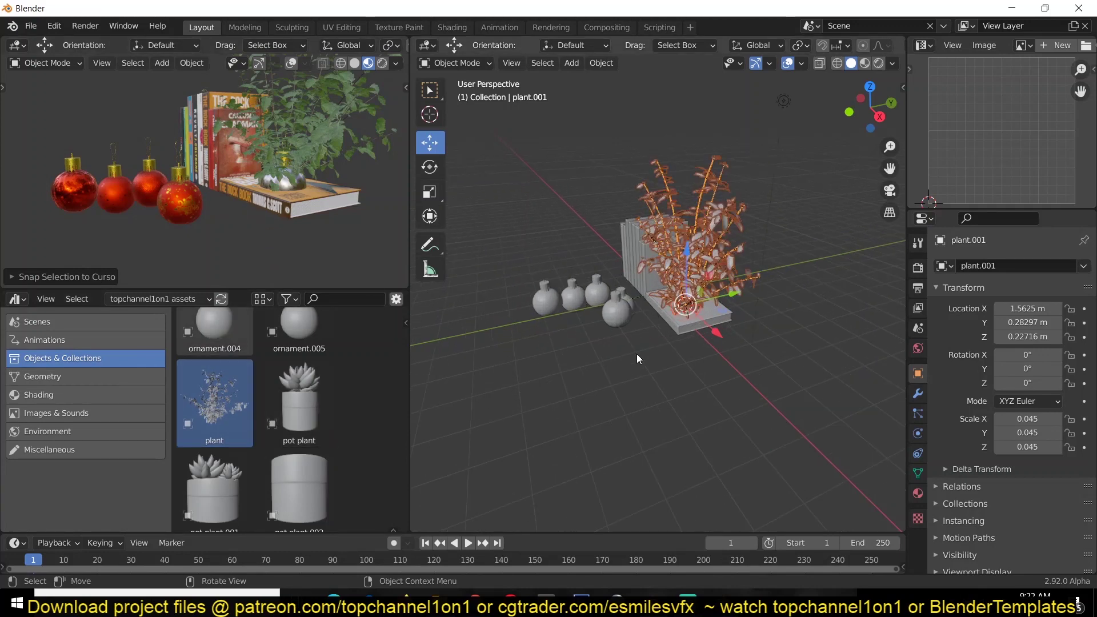
pyautogui.press('KP_Decimal')
pyautogui.moveTo(638, 346); pyautogui.dragTo(725, 309, button='middle')
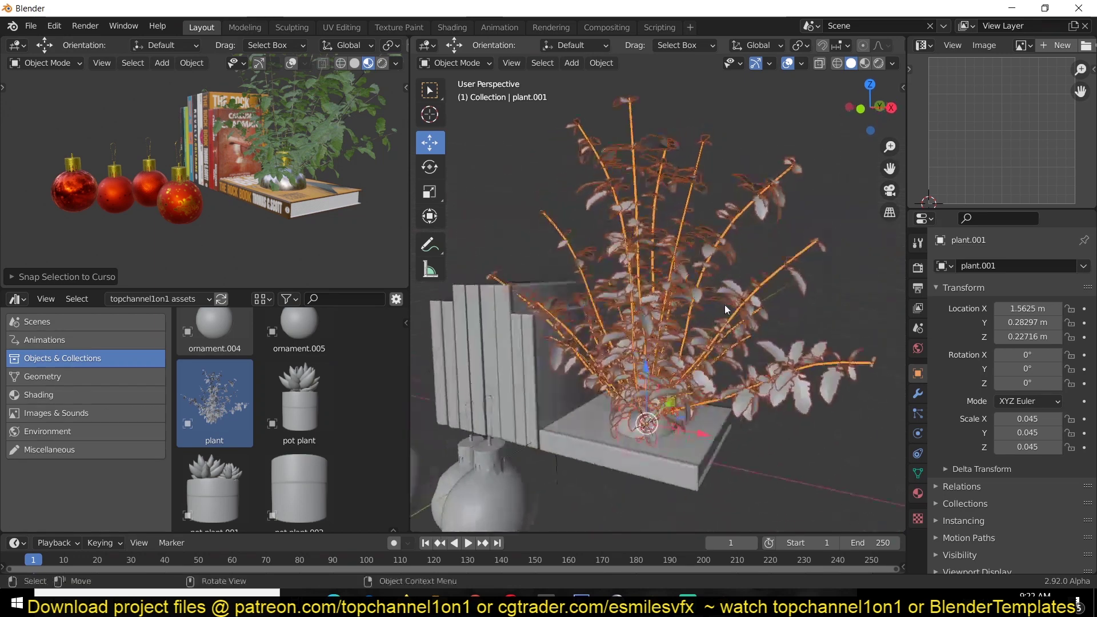
pyautogui.click(721, 459)
pyautogui.click(658, 407)
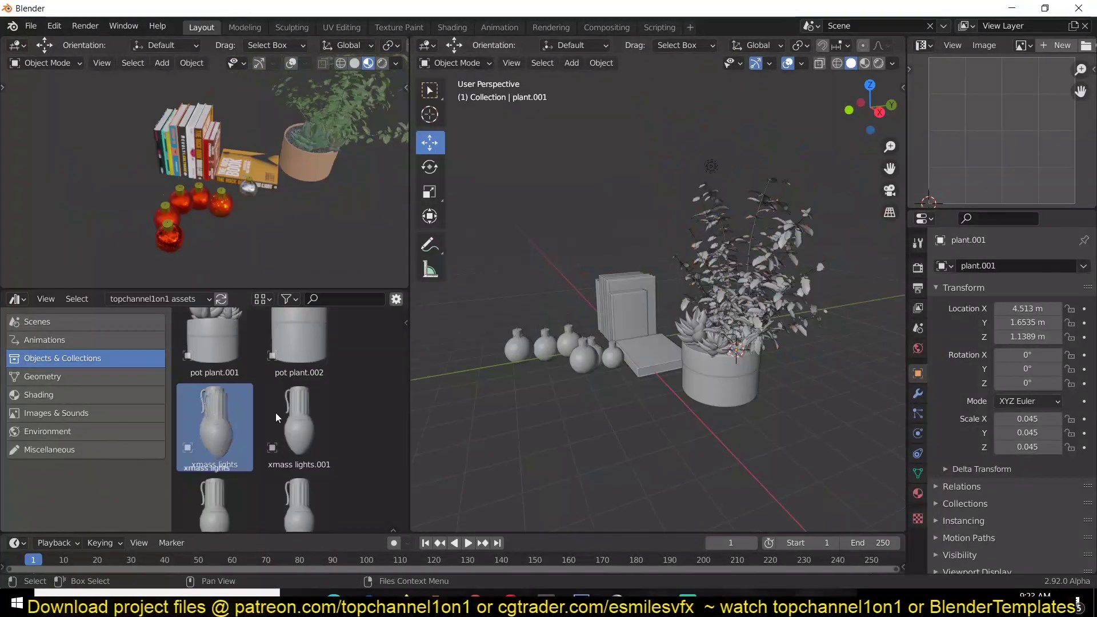
pyautogui.moveTo(276, 418); pyautogui.dragTo(614, 366)
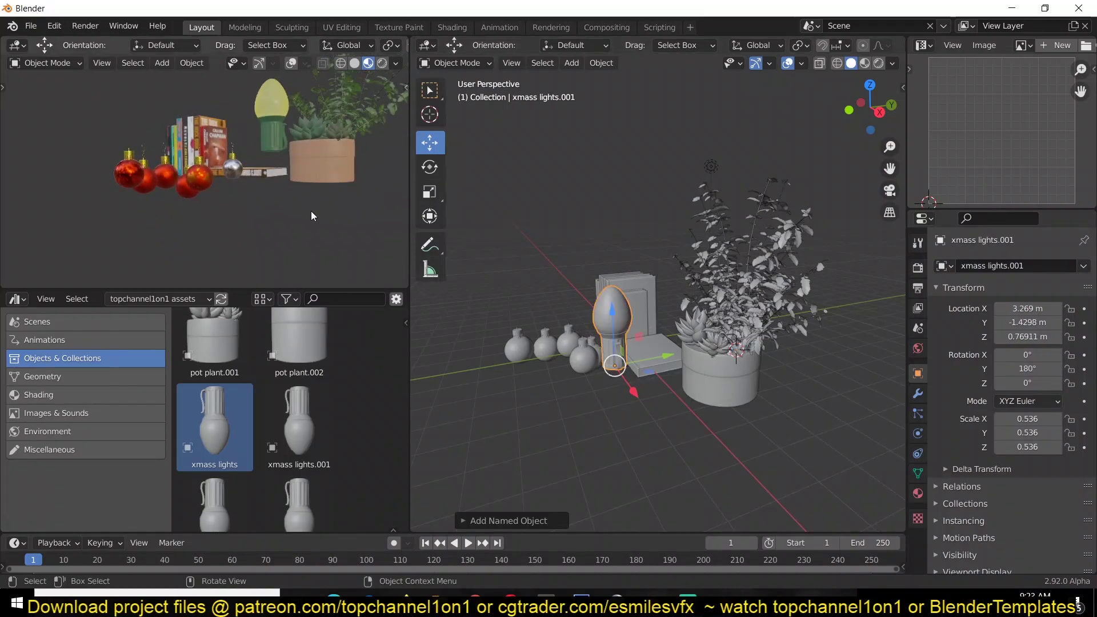
# Add the lights asset to the scene at the base of the large bulb and look it over.
pyautogui.scroll(-3, 313, 432)
pyautogui.scroll(-8, 311, 432)
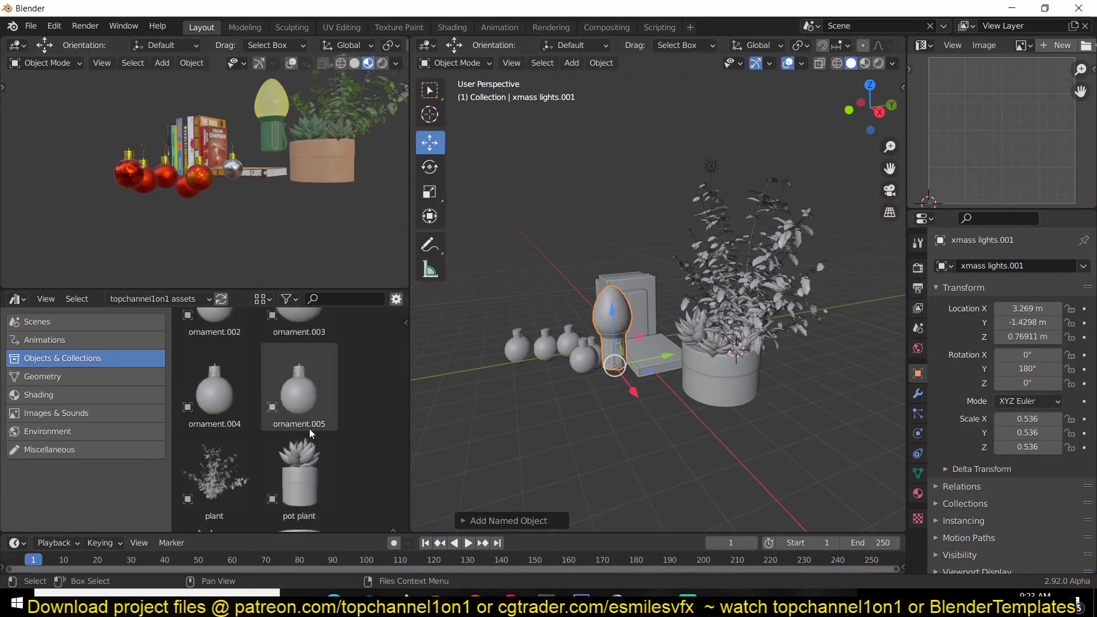
pyautogui.scroll(3, 311, 432)
pyautogui.moveTo(298, 440); pyautogui.dragTo(611, 324)
pyautogui.click(718, 111)
pyautogui.moveTo(638, 143); pyautogui.dragTo(683, 152, button='middle')
pyautogui.scroll(-4, 325, 162)
pyautogui.keyDown('shift'); pyautogui.moveTo(321, 161); pyautogui.dragTo(317, 205, button='middle'); pyautogui.keyUp('shift')
pyautogui.click(541, 170)
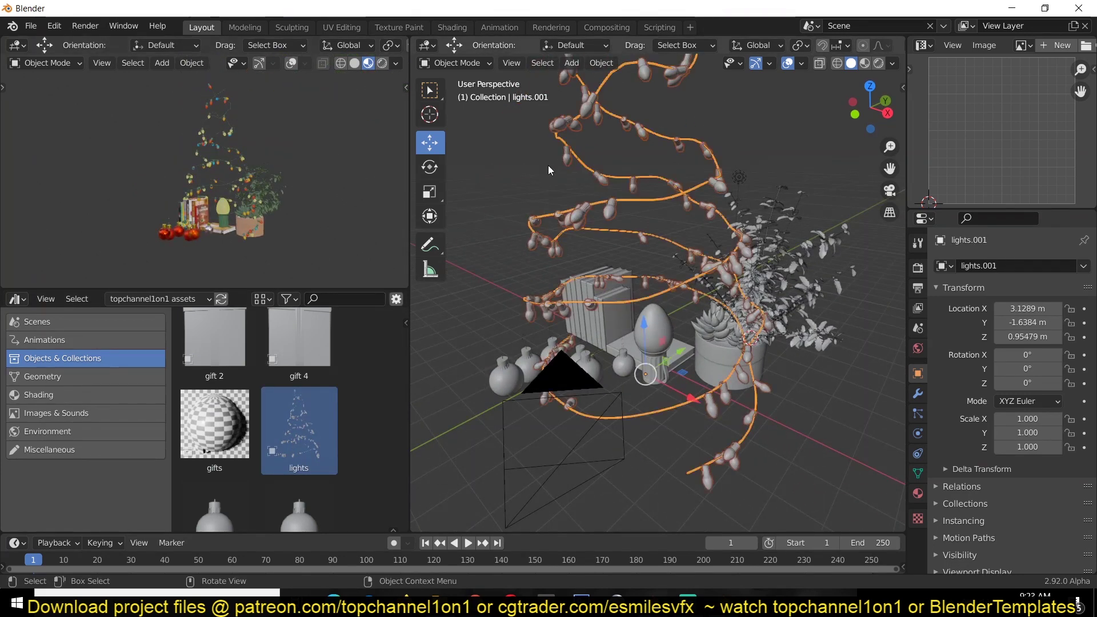
# Scale the string of lights down to about 0.83.
pyautogui.scroll(-2, 637, 240)
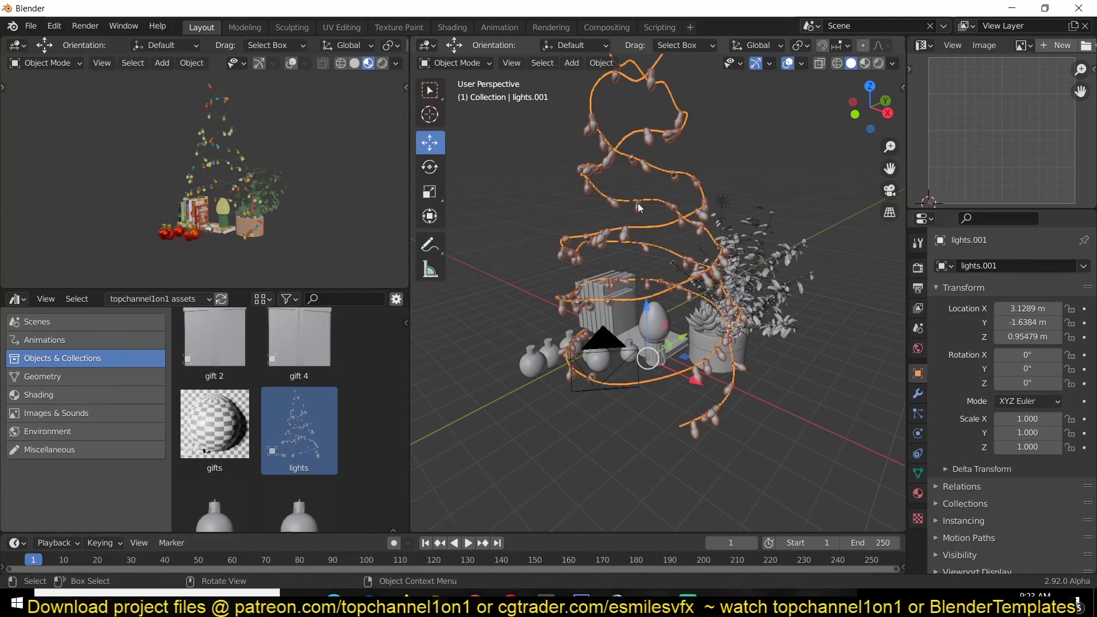
pyautogui.press('s')
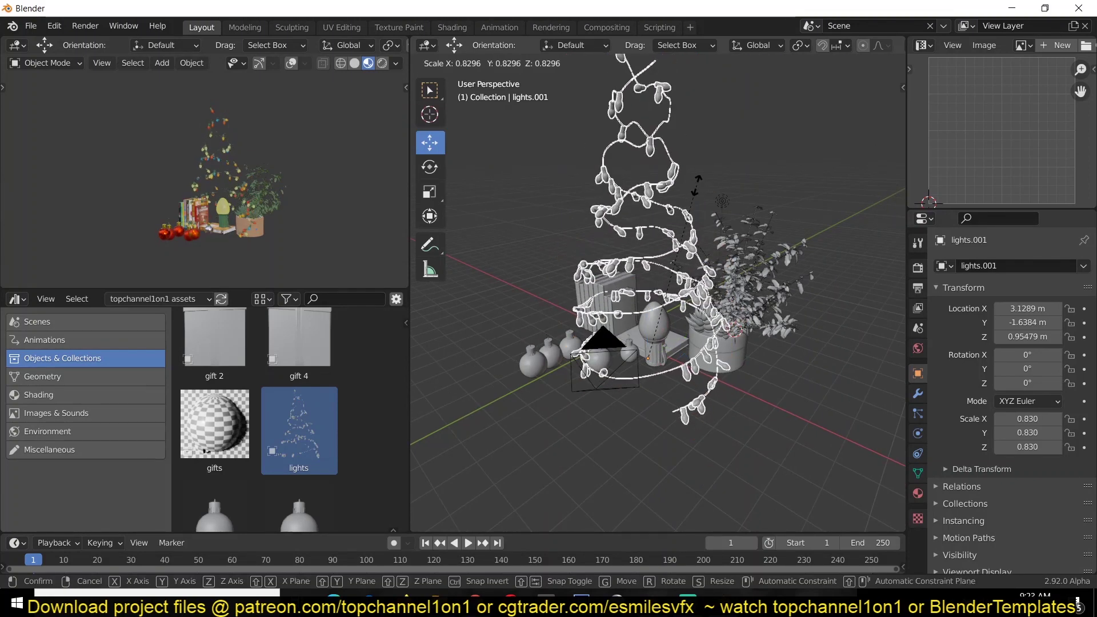
pyautogui.click(696, 184)
pyautogui.moveTo(646, 293); pyautogui.dragTo(605, 296, button='middle')
# Switch the preview viewport to rendered shading and set the render engine to Cycles.
pyautogui.click(382, 62)
pyautogui.click(917, 267)
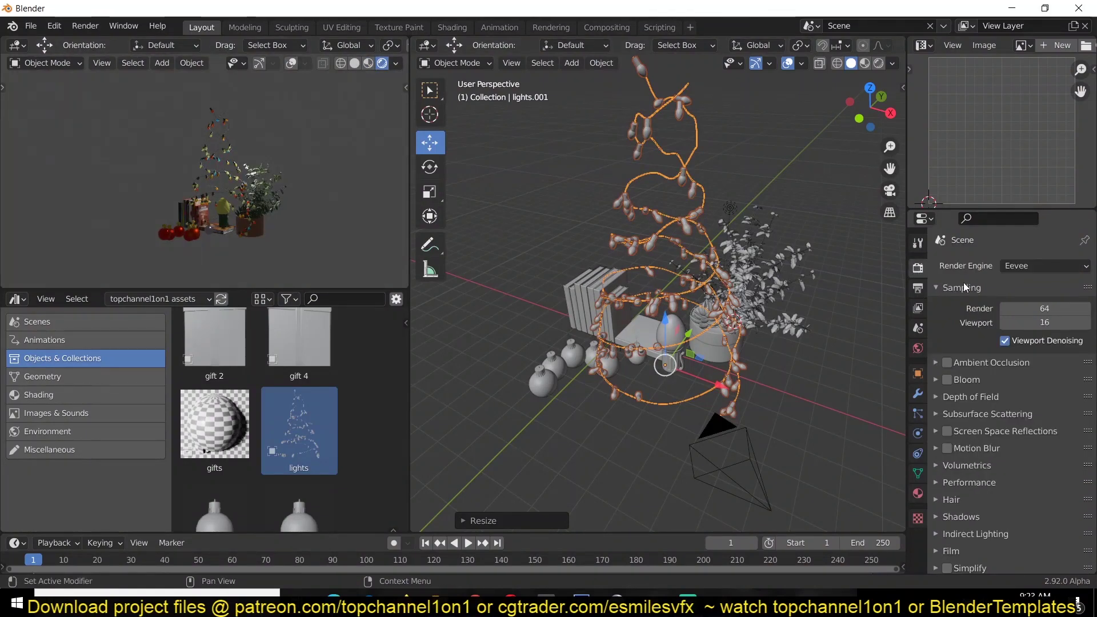
pyautogui.click(1045, 266)
pyautogui.click(1035, 313)
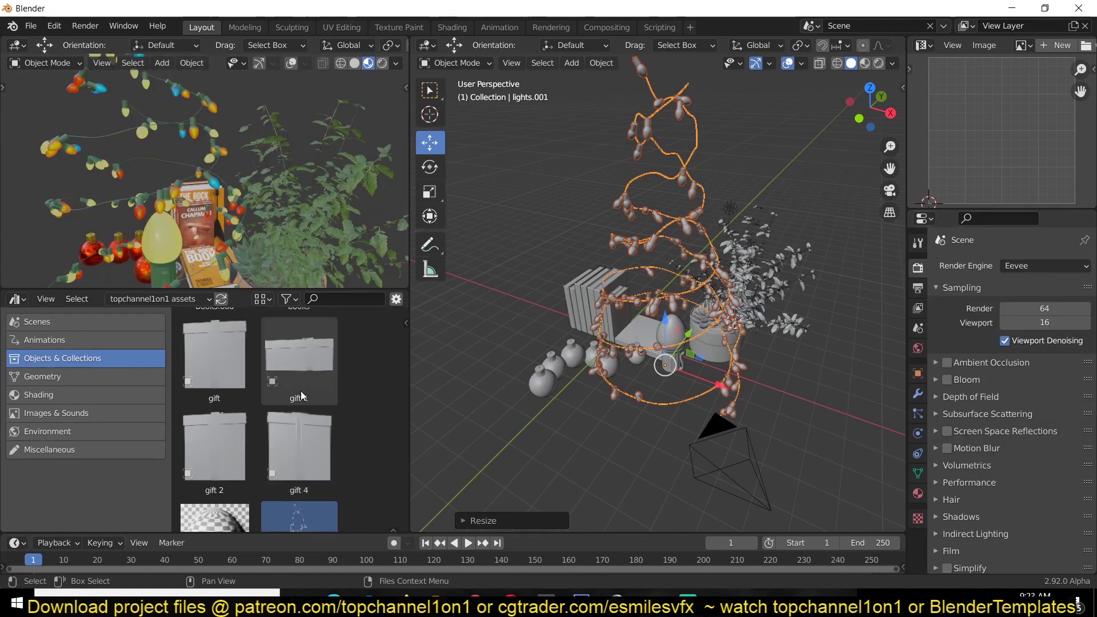
# Add the gift asset to the scene and position it in front of the ornaments.
pyautogui.scroll(1, 301, 393)
pyautogui.moveTo(214, 379); pyautogui.dragTo(609, 454)
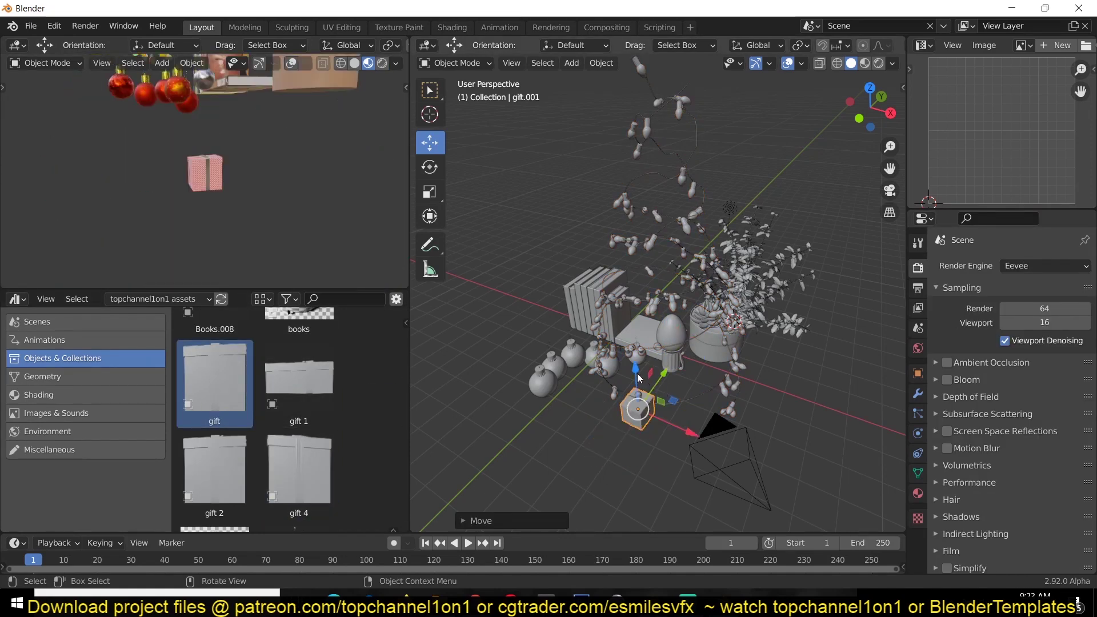
pyautogui.moveTo(636, 368); pyautogui.dragTo(636, 311)
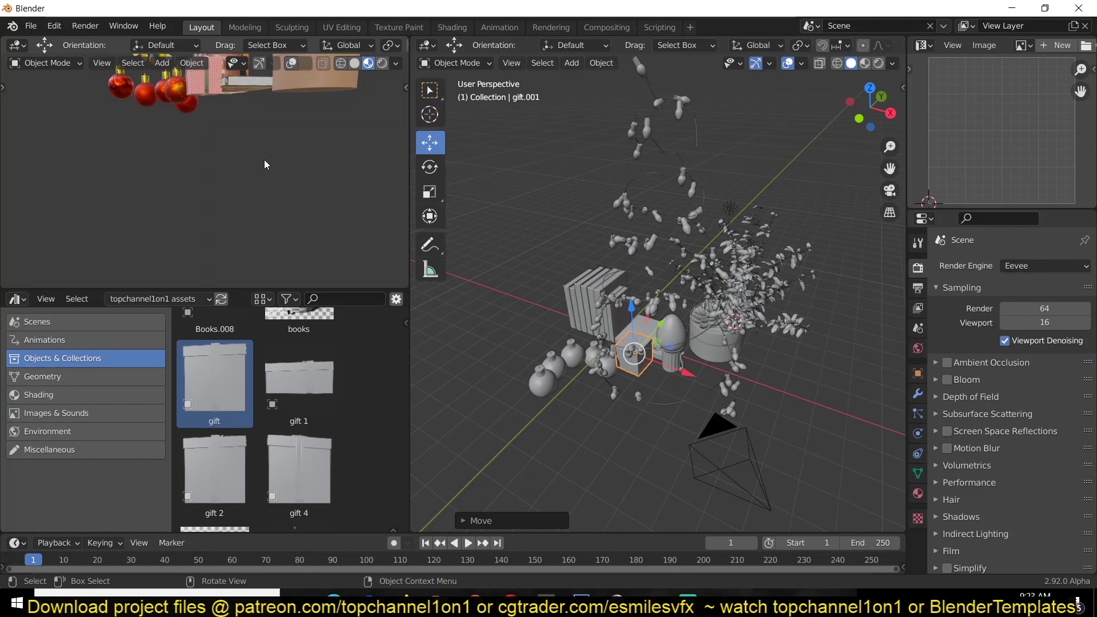
pyautogui.scroll(-8, 255, 147)
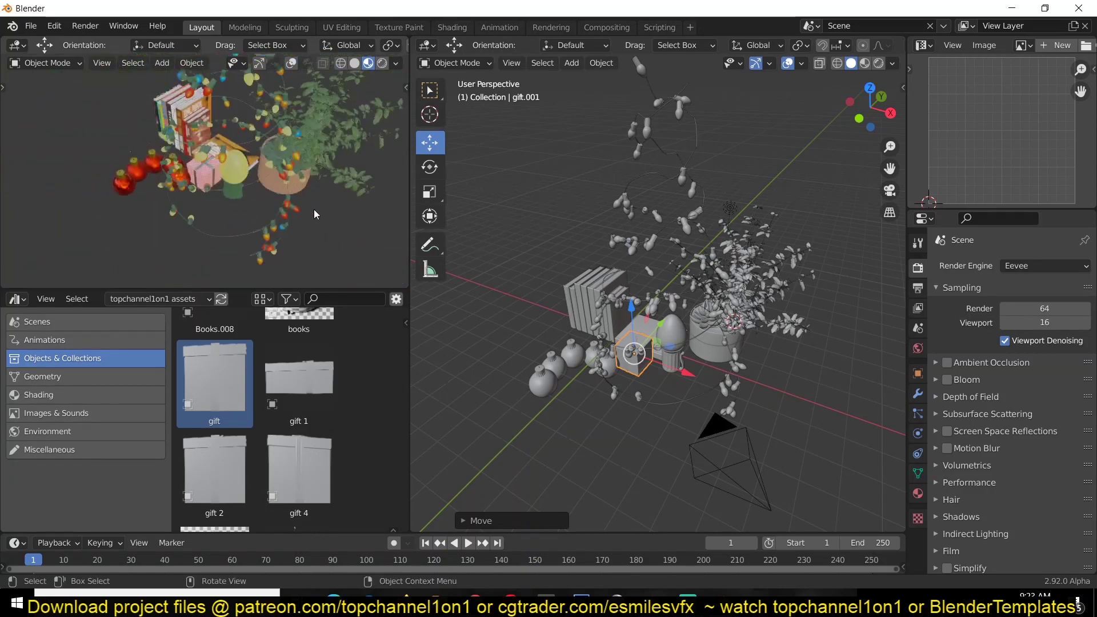
pyautogui.moveTo(661, 323); pyautogui.dragTo(626, 363)
# Add the gift 1 asset and move it beside the first gift box, in front of the large bulb.
pyautogui.moveTo(299, 382); pyautogui.dragTo(668, 429)
pyautogui.click(648, 437)
pyautogui.moveTo(651, 390); pyautogui.dragTo(649, 342)
pyautogui.moveTo(649, 341); pyautogui.dragTo(640, 298, button='middle')
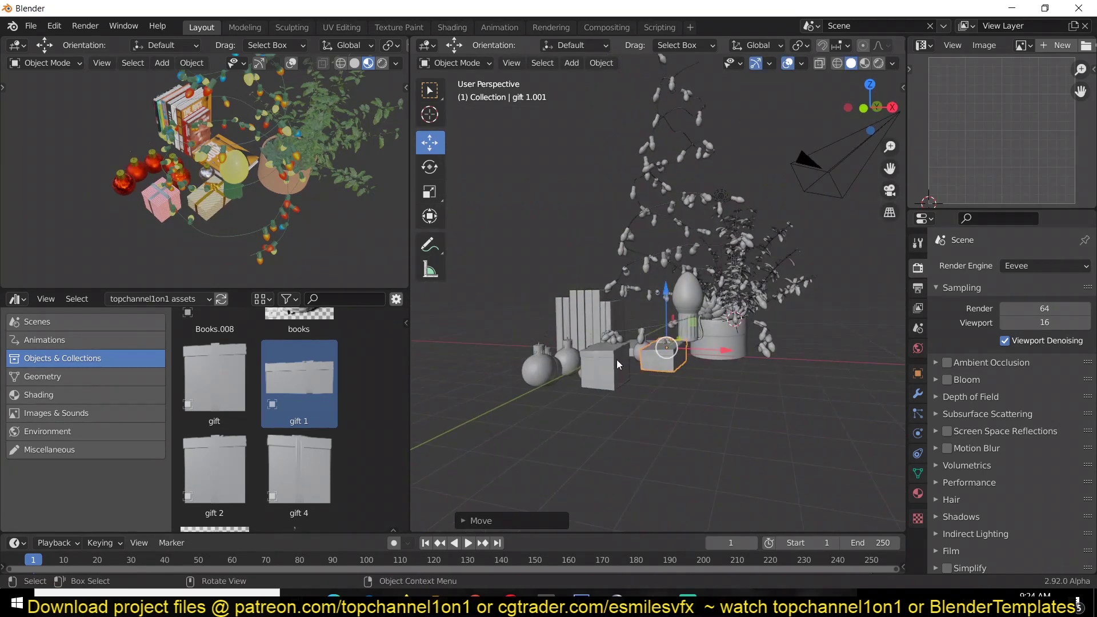
# Add the gifts collection to the scene and position it on the far side of the books, behind the ornaments.
pyautogui.click(617, 362)
pyautogui.scroll(4, 280, 438)
pyautogui.scroll(-5, 237, 463)
pyautogui.moveTo(235, 470); pyautogui.dragTo(637, 394)
pyautogui.moveTo(637, 394); pyautogui.dragTo(626, 445, button='middle')
pyautogui.moveTo(642, 344); pyautogui.dragTo(492, 354)
pyautogui.moveTo(80, 171); pyautogui.dragTo(213, 134, button='middle')
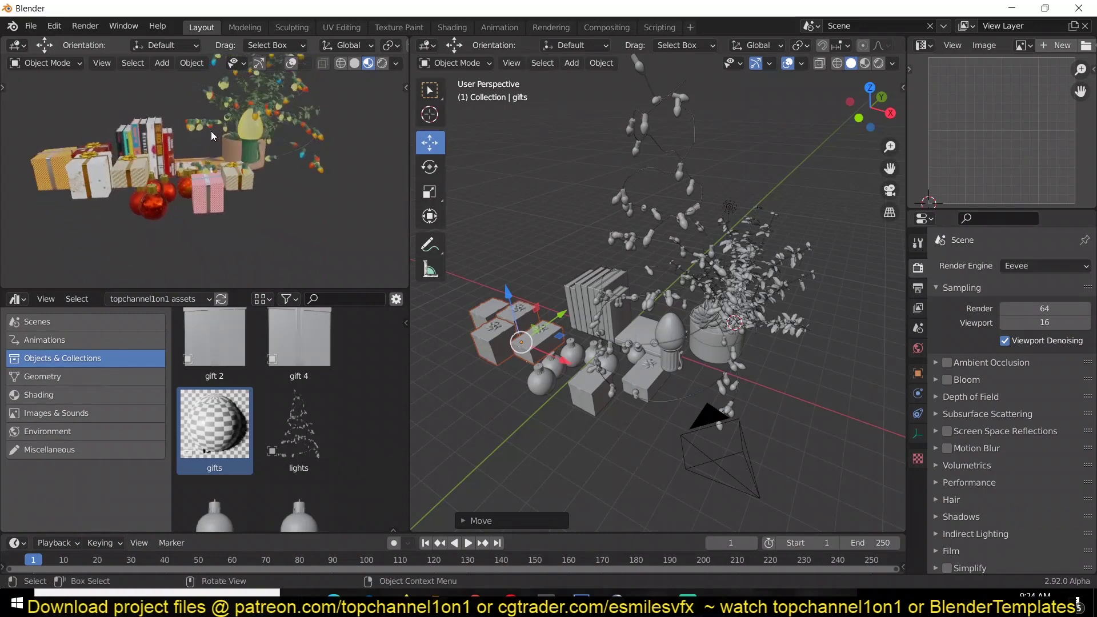
pyautogui.moveTo(503, 291); pyautogui.dragTo(509, 310)
pyautogui.moveTo(571, 380); pyautogui.dragTo(559, 316)
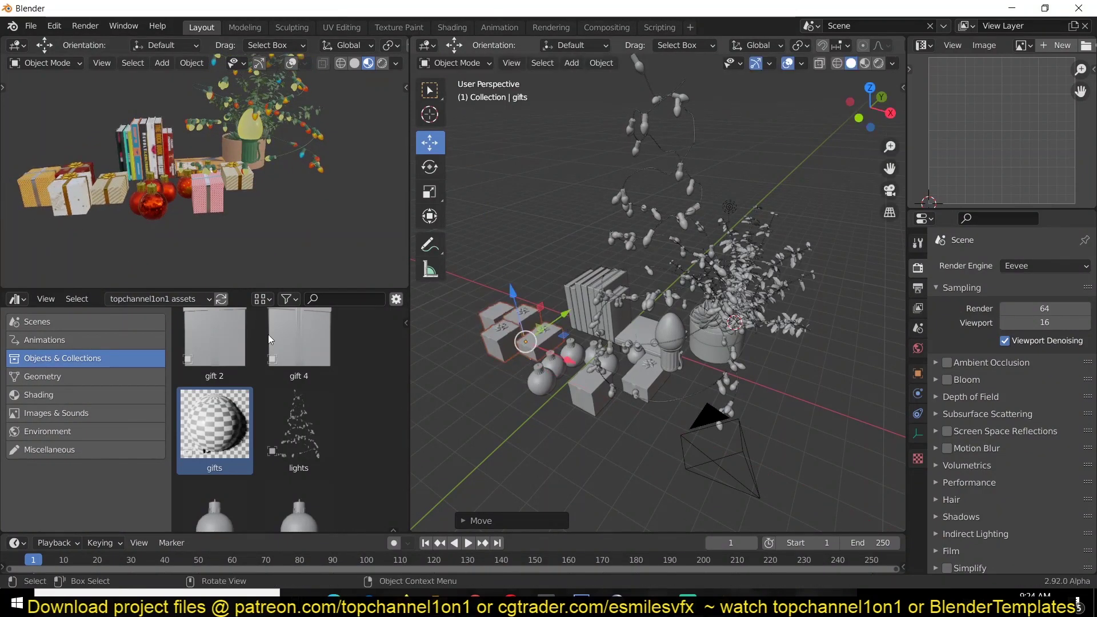
# Show the Shading category of the asset library.
pyautogui.scroll(-5, 226, 445)
pyautogui.click(83, 395)
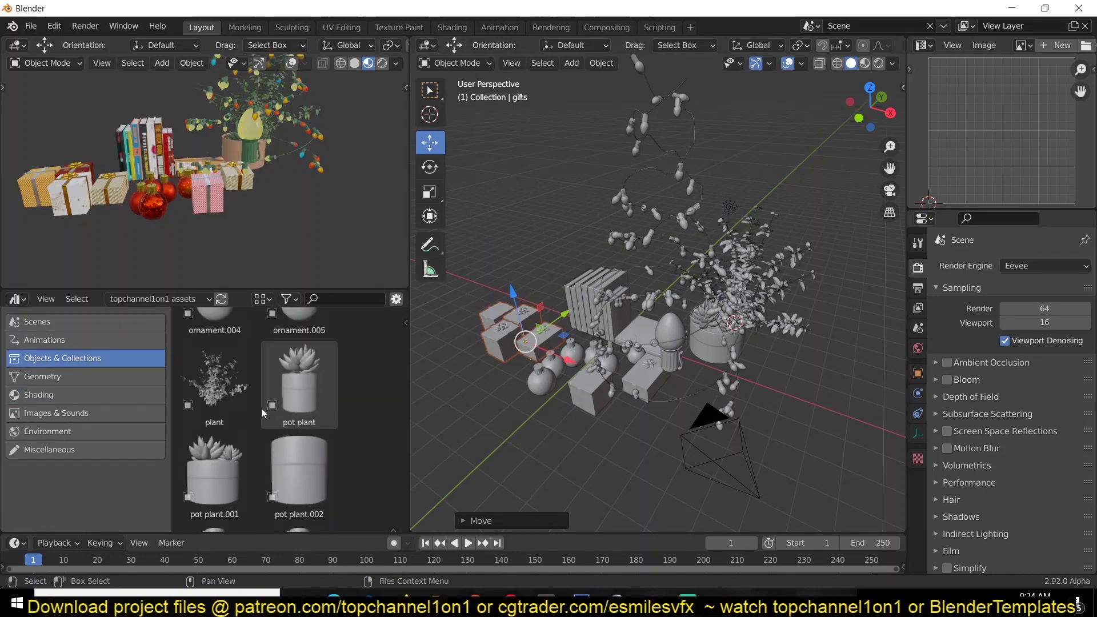
pyautogui.scroll(-1, 262, 413)
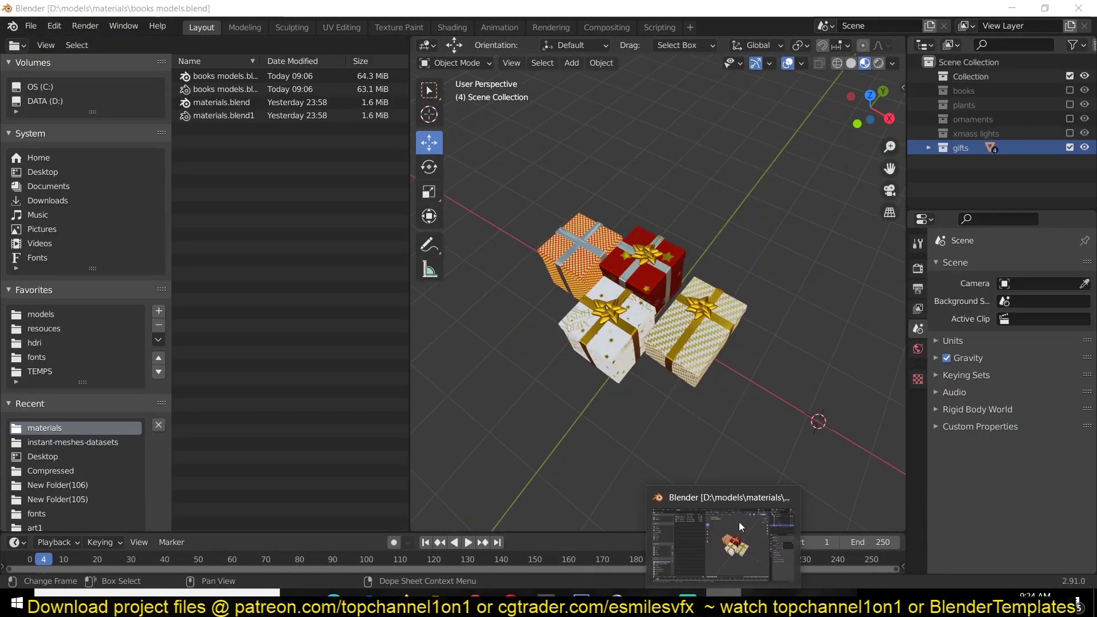
# Switch to the Blender 2.91 window and open the recent materials file from its taskbar list.
pyautogui.rightClick(724, 597)
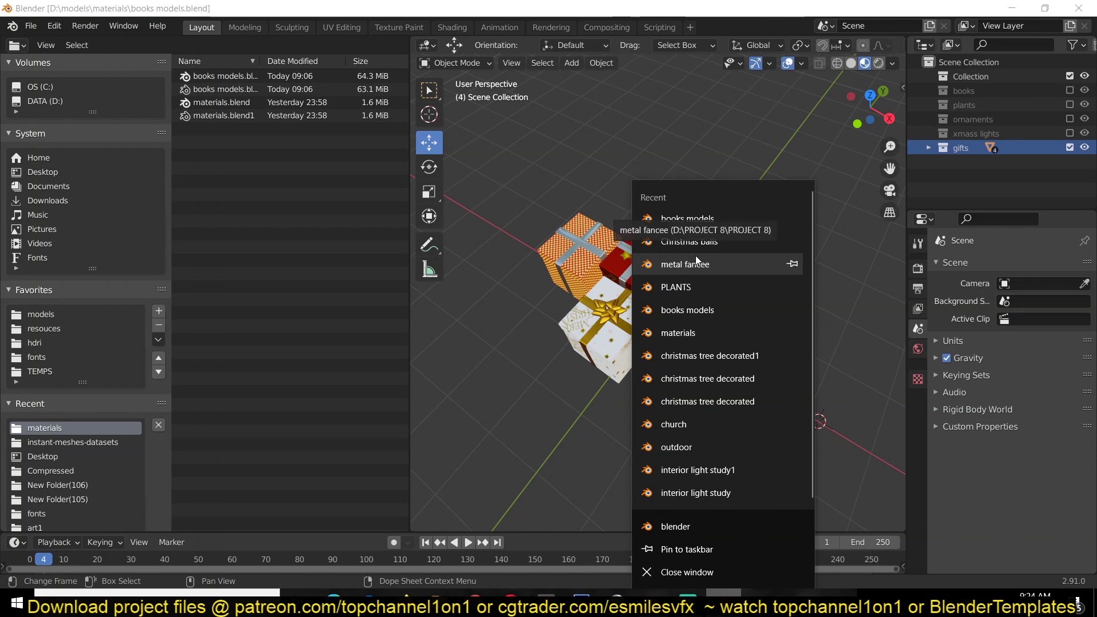
pyautogui.click(553, 389)
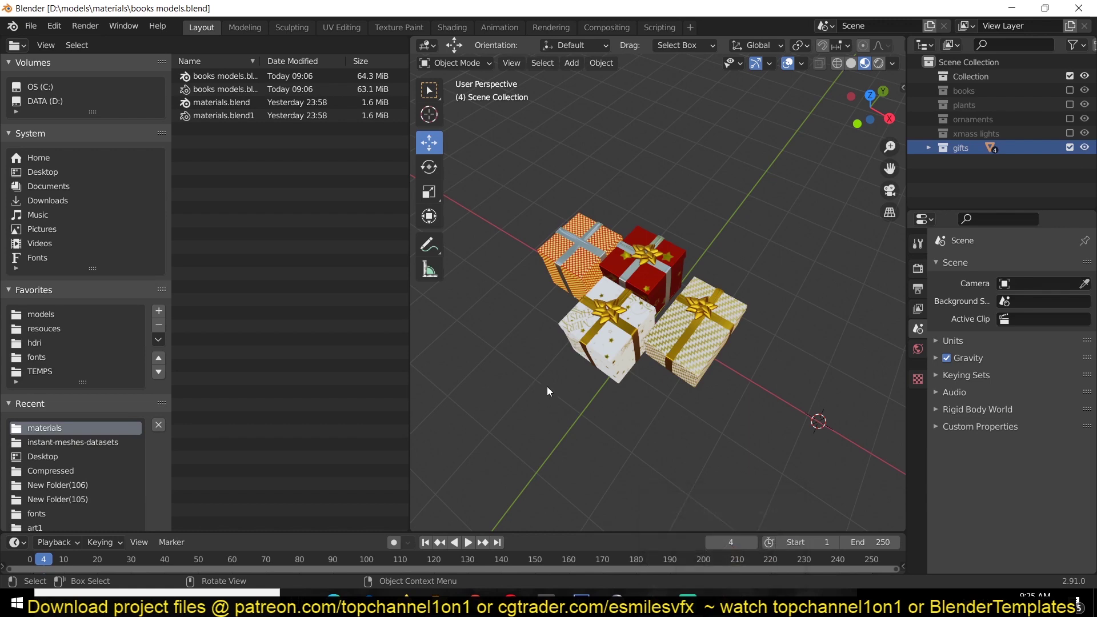
pyautogui.rightClick(723, 595)
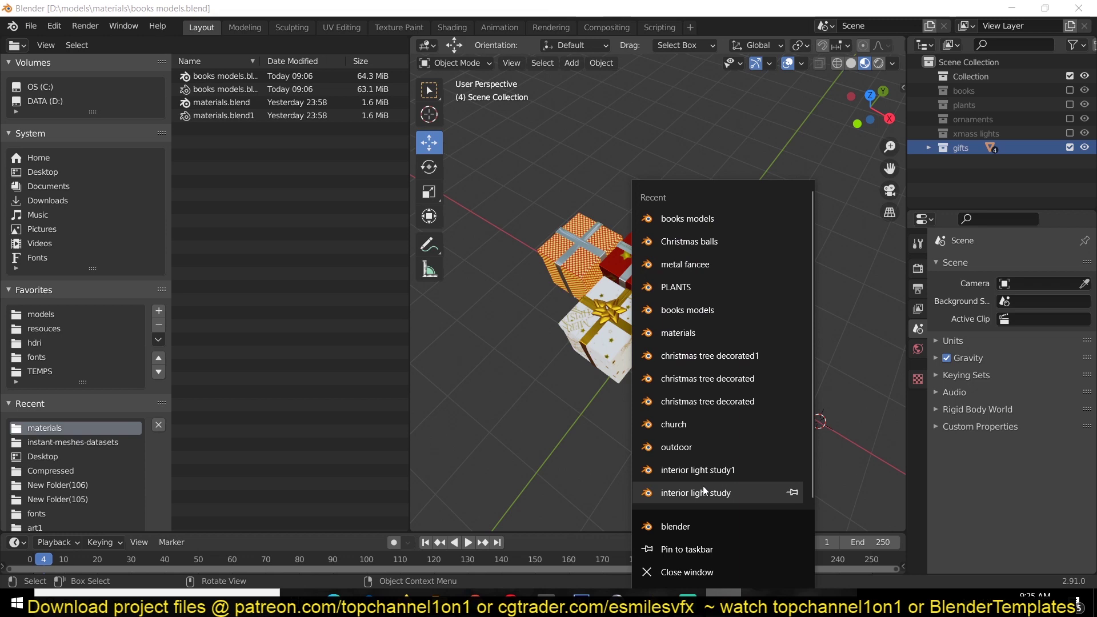
pyautogui.click(718, 309)
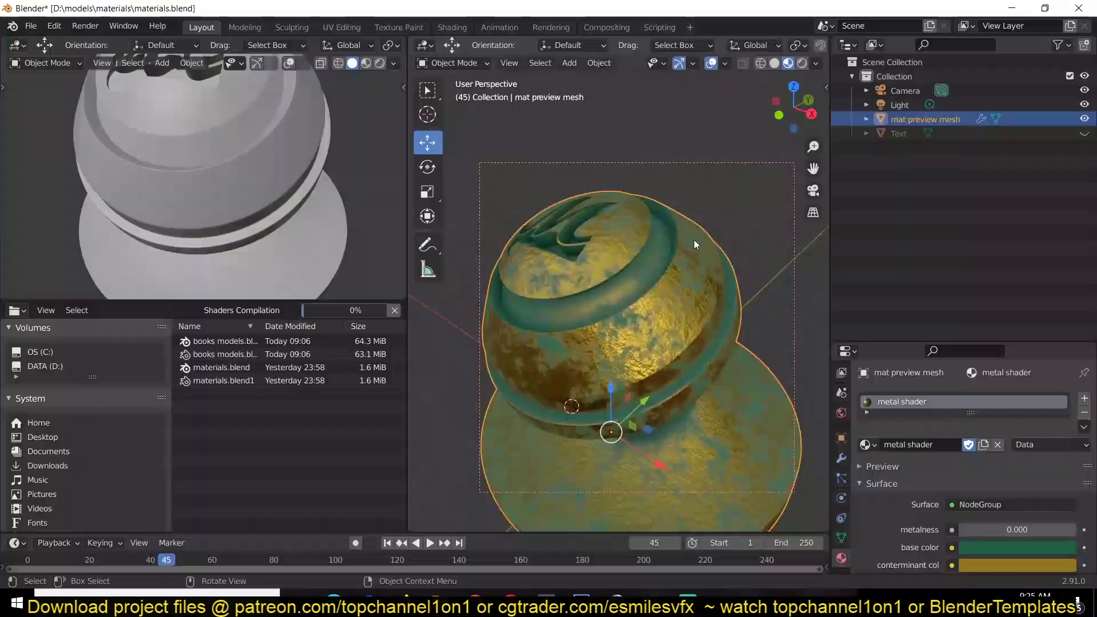
# Assign the wood material to the mat preview mesh.
pyautogui.moveTo(693, 238); pyautogui.dragTo(632, 256, button='middle')
pyautogui.click(865, 445)
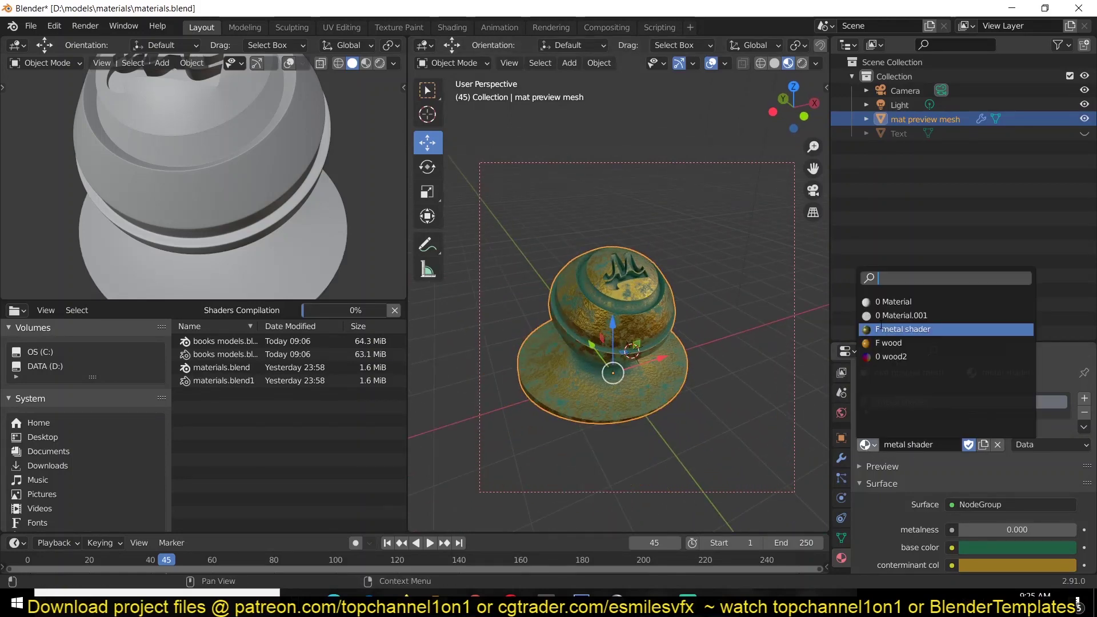
pyautogui.click(890, 343)
pyautogui.scroll(2, 717, 337)
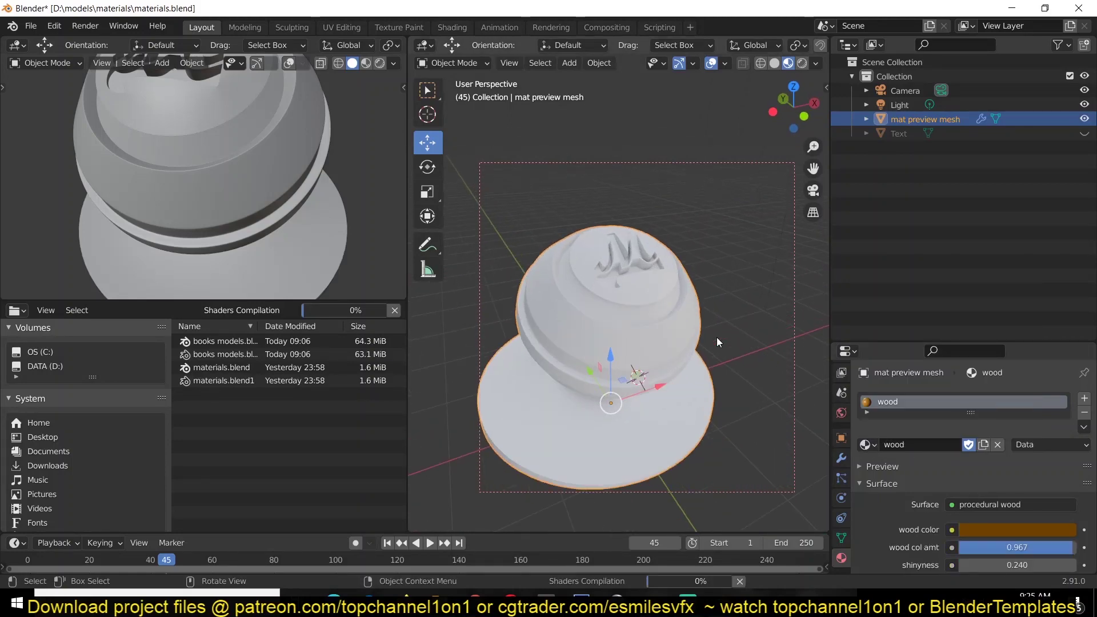
# Examine the procedural wood material on the preview mesh from several angles and up close.
pyautogui.click(717, 338)
pyautogui.moveTo(716, 338); pyautogui.dragTo(694, 346, button='middle')
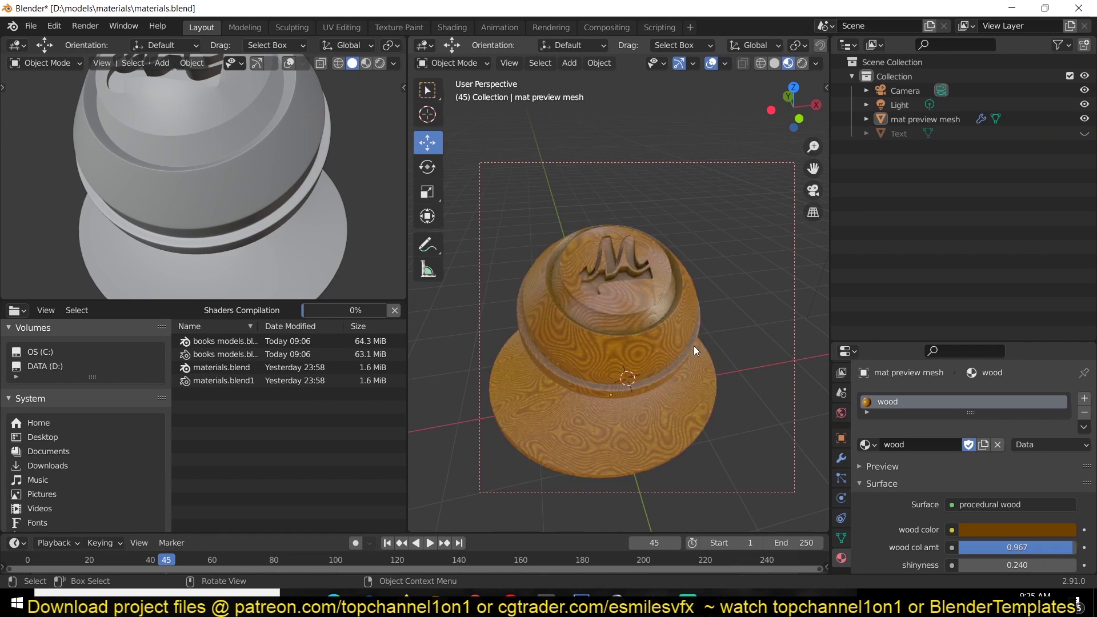
pyautogui.scroll(2, 693, 345)
pyautogui.moveTo(693, 345); pyautogui.dragTo(555, 347, button='middle')
pyautogui.scroll(4, 555, 348)
pyautogui.scroll(2, 595, 358)
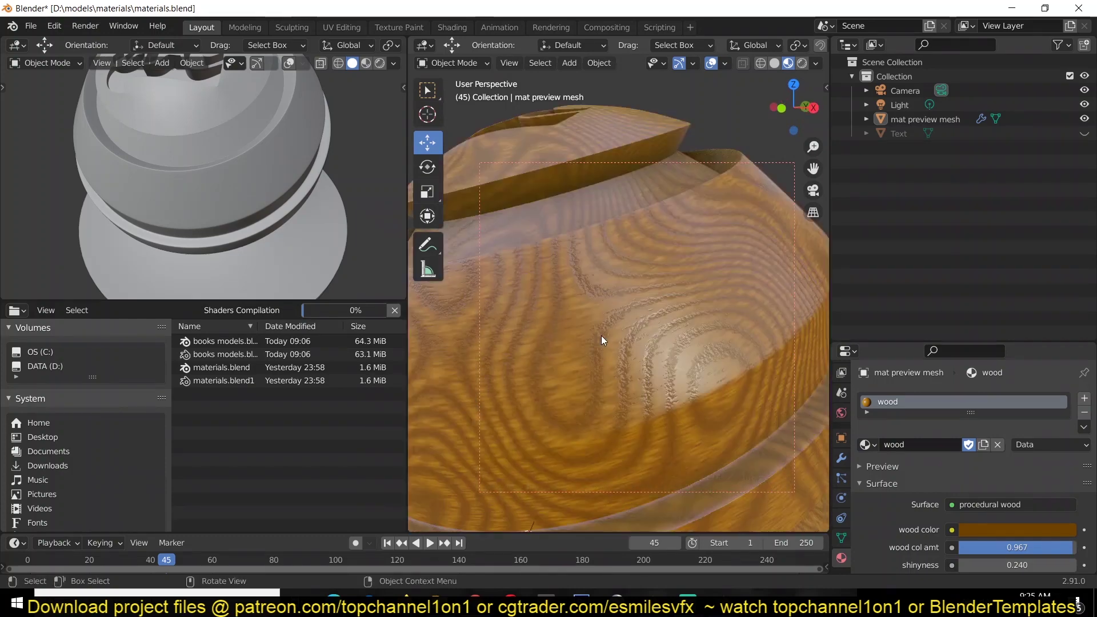
pyautogui.scroll(-8, 601, 336)
pyautogui.moveTo(535, 370); pyautogui.dragTo(591, 382, button='middle')
pyautogui.scroll(4, 591, 383)
pyautogui.scroll(-4, 590, 382)
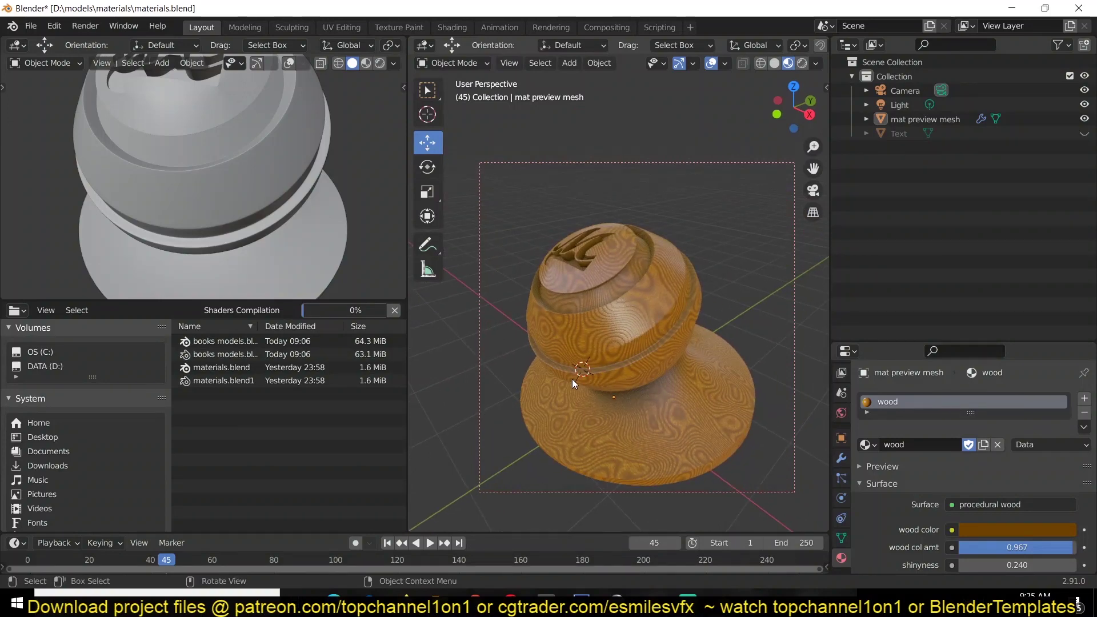
pyautogui.click(571, 379)
pyautogui.scroll(-3, 571, 379)
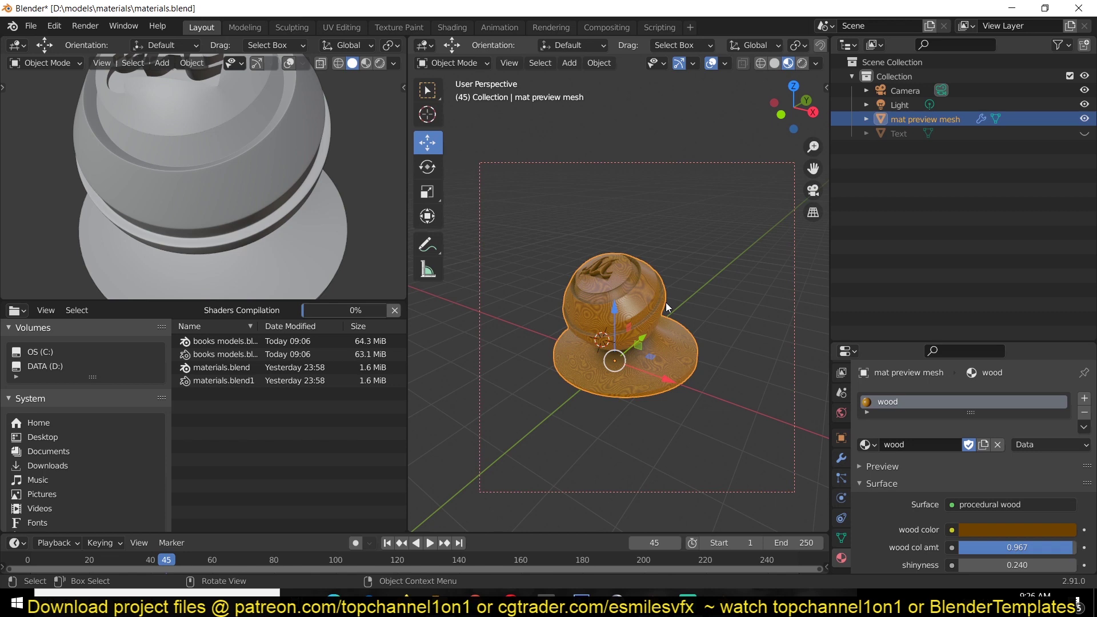
# Add a second material slot to the mat preview mesh, assign the metal shader to it, and copy the mesh.
pyautogui.hotkey('ctrl', 'c')
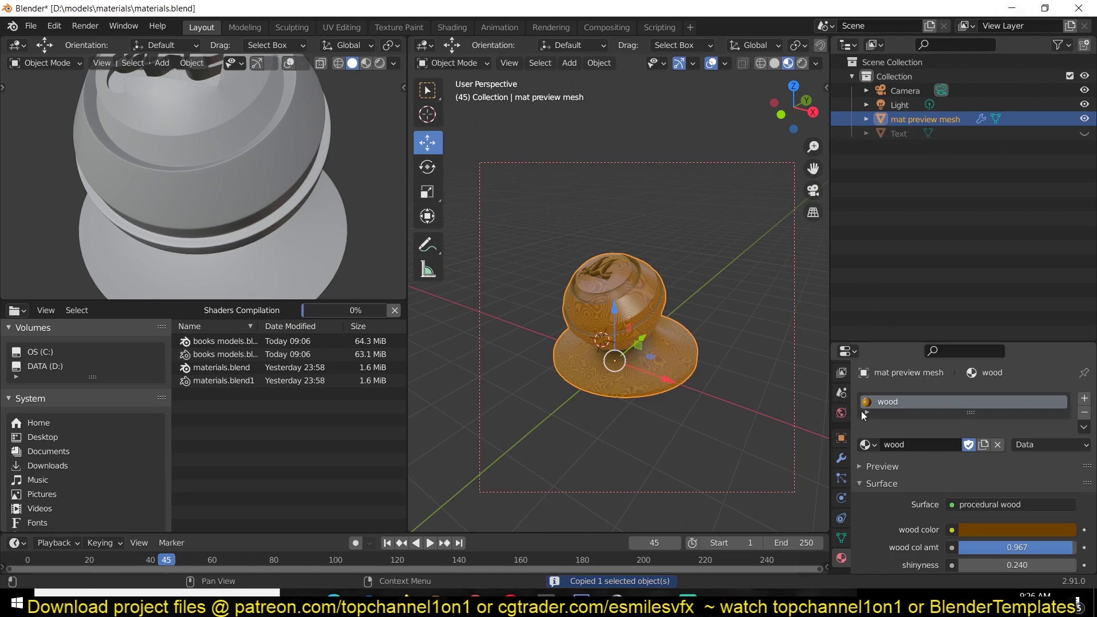
pyautogui.click(1083, 398)
pyautogui.click(864, 475)
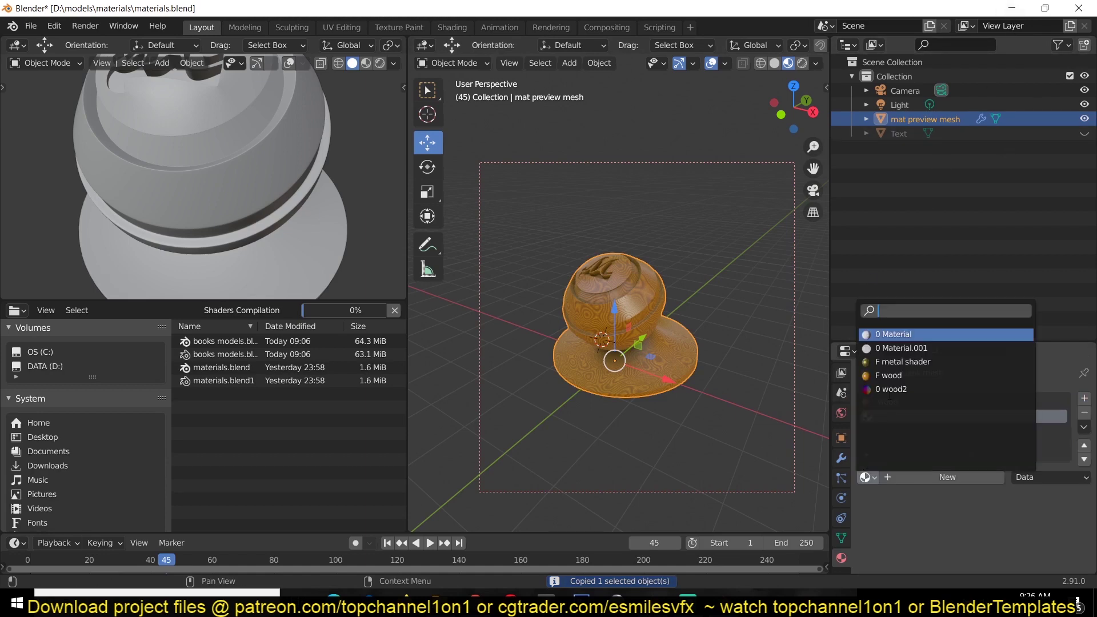
pyautogui.click(894, 364)
pyautogui.click(915, 402)
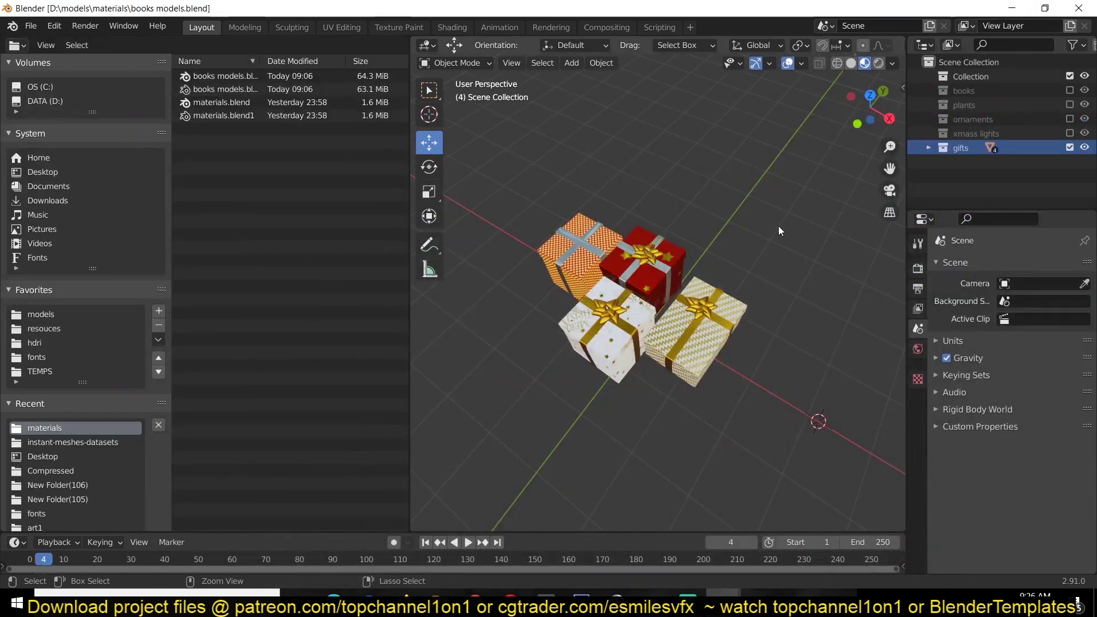
# Paste the copied mat preview mesh into the books models file and save the file.
pyautogui.hotkey('ctrl', 'v')
pyautogui.moveTo(703, 249); pyautogui.dragTo(1001, 123, button='middle')
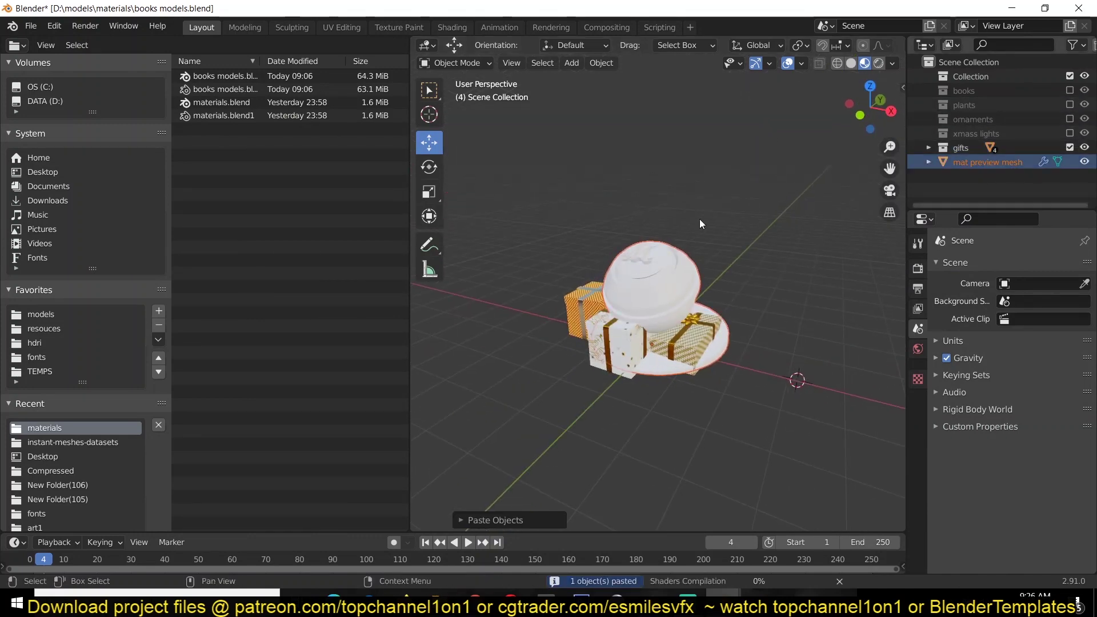
pyautogui.click(669, 279)
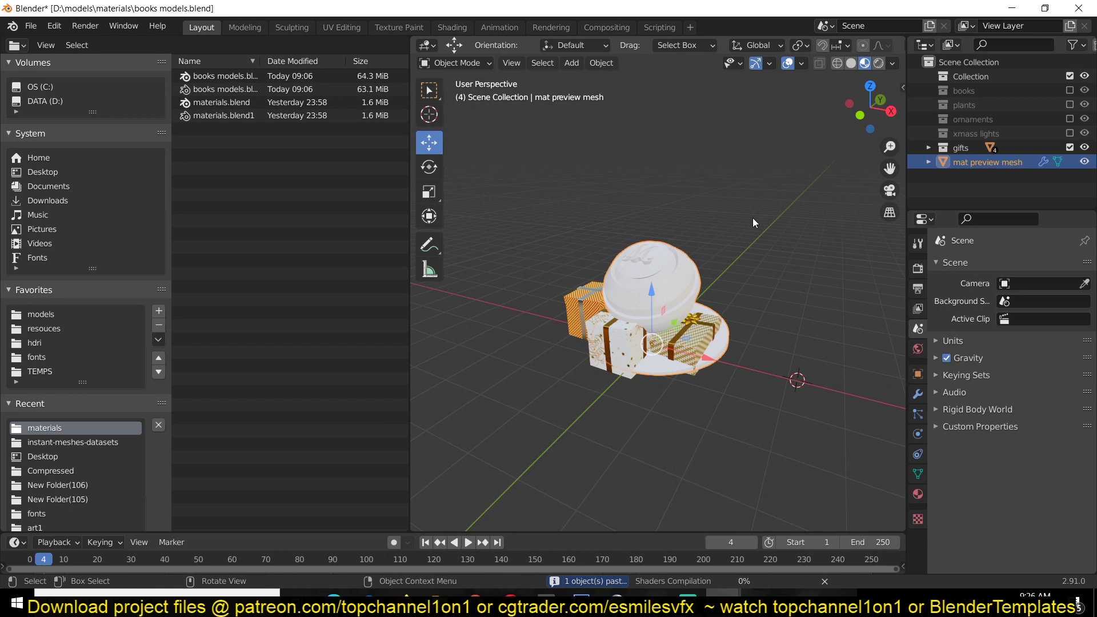
pyautogui.hotkey('ctrl', 's')
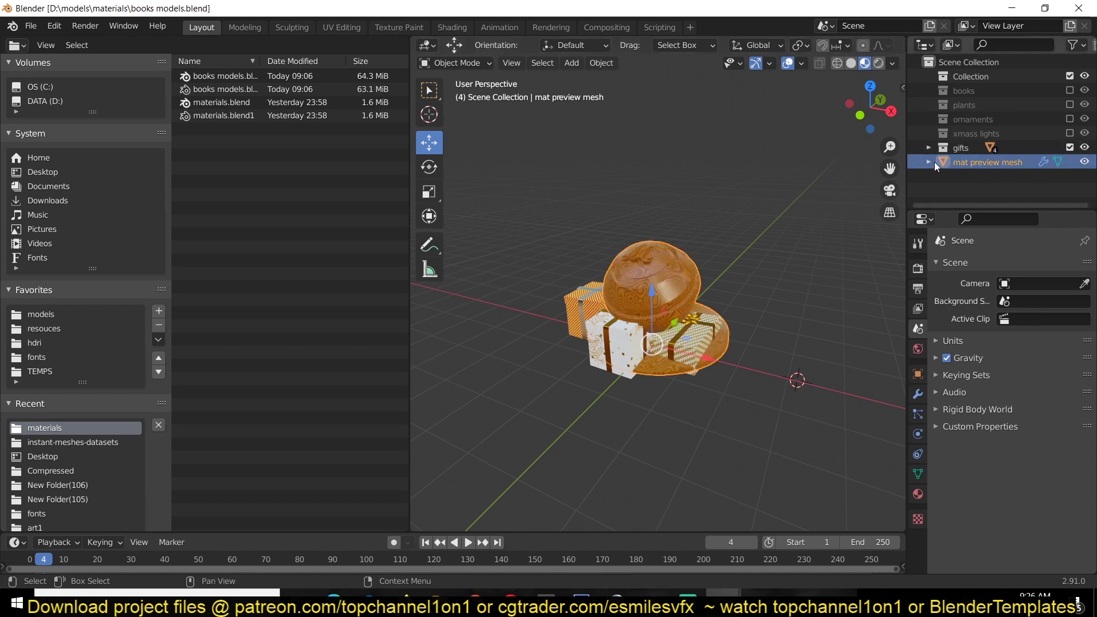
# Exclude the gifts collection, move the mat preview mesh into a new collection named "materials" and save the file.
pyautogui.click(1069, 147)
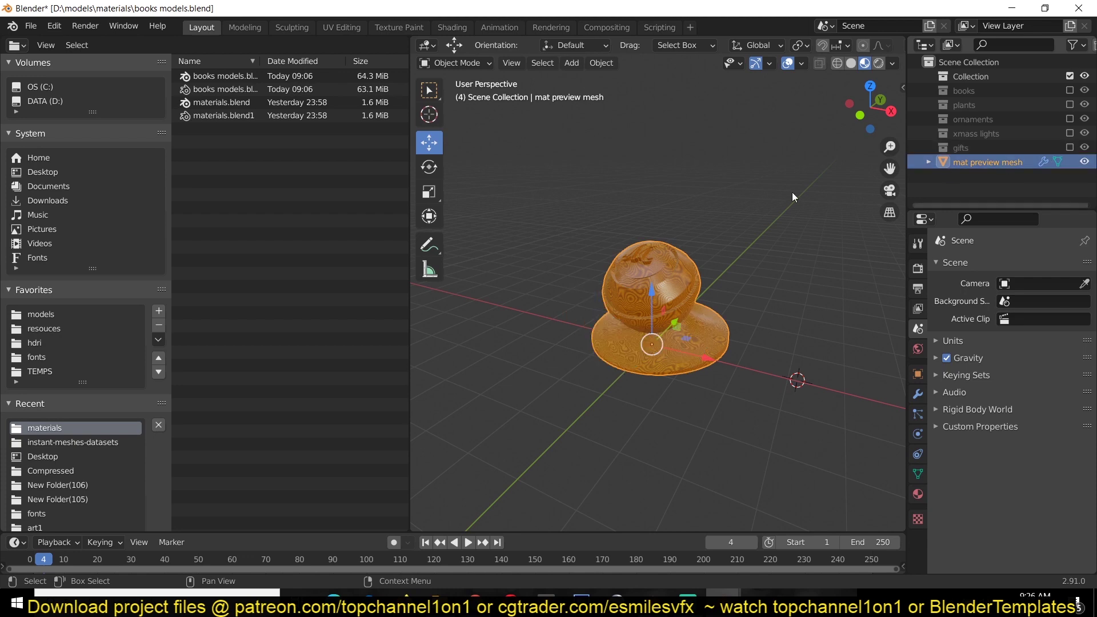
pyautogui.press('m')
pyautogui.click(711, 260)
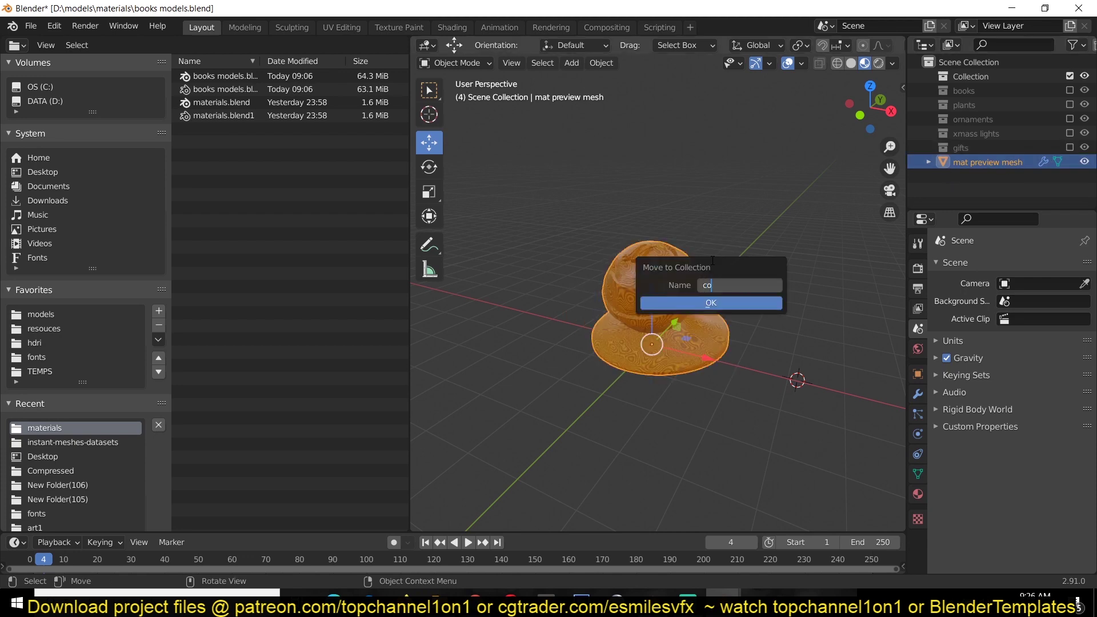
pyautogui.write('materials')
pyautogui.press('Return')
pyautogui.hotkey('ctrl', 's')
pyautogui.click(928, 162)
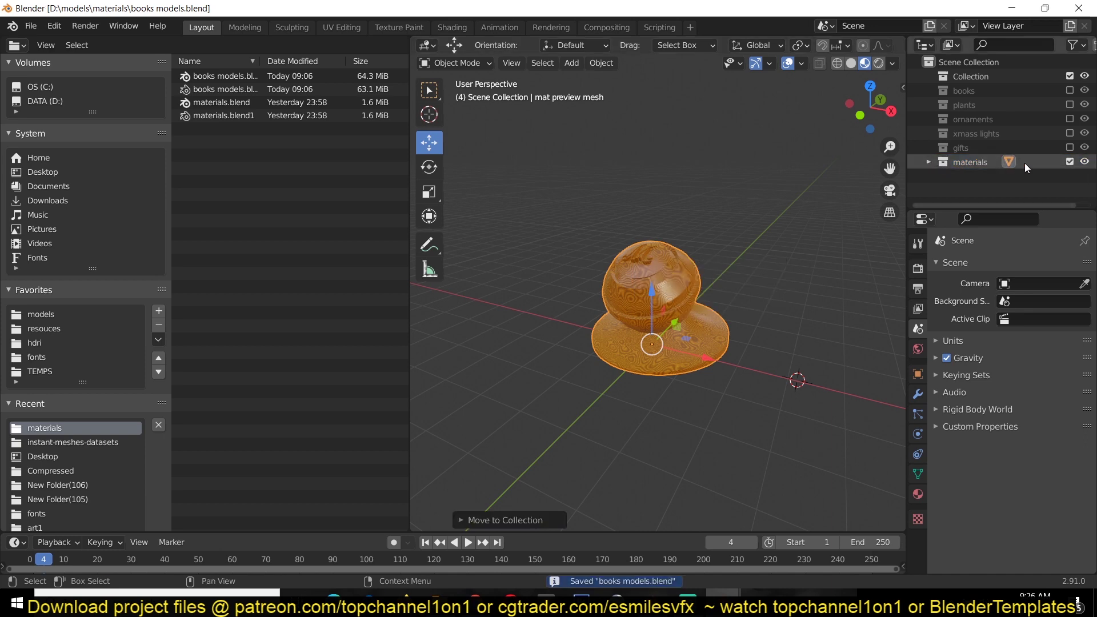
# Examine the books, plants, ornaments, xmass lights, gifts and materials collections one at a time, ending with only materials enabled besides Collection.
pyautogui.click(1069, 162)
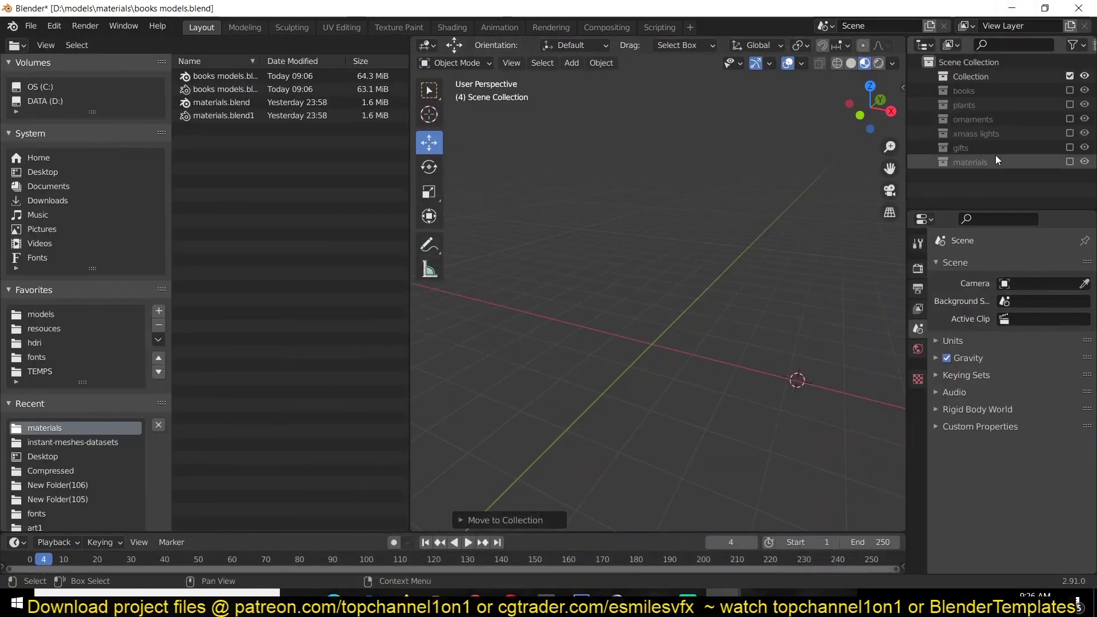
pyautogui.click(1068, 90)
pyautogui.click(1068, 90)
pyautogui.click(1069, 104)
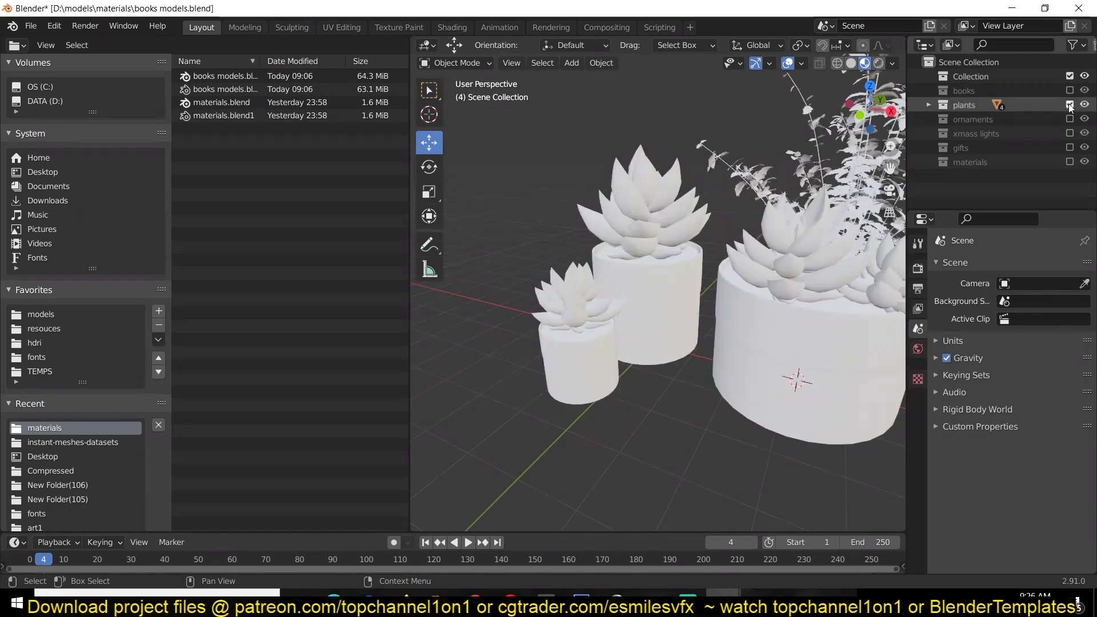
pyautogui.click(1069, 104)
pyautogui.click(1068, 118)
pyautogui.click(1068, 118)
pyautogui.click(1069, 132)
pyautogui.click(1069, 133)
pyautogui.click(1069, 146)
pyautogui.click(1068, 146)
pyautogui.click(1068, 161)
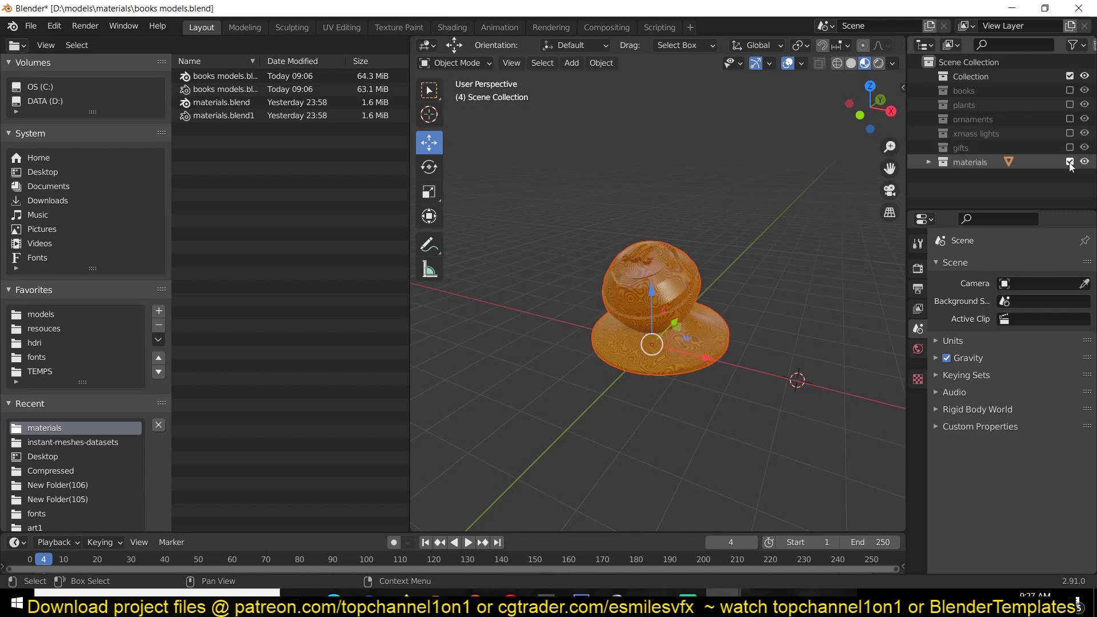
pyautogui.click(1069, 161)
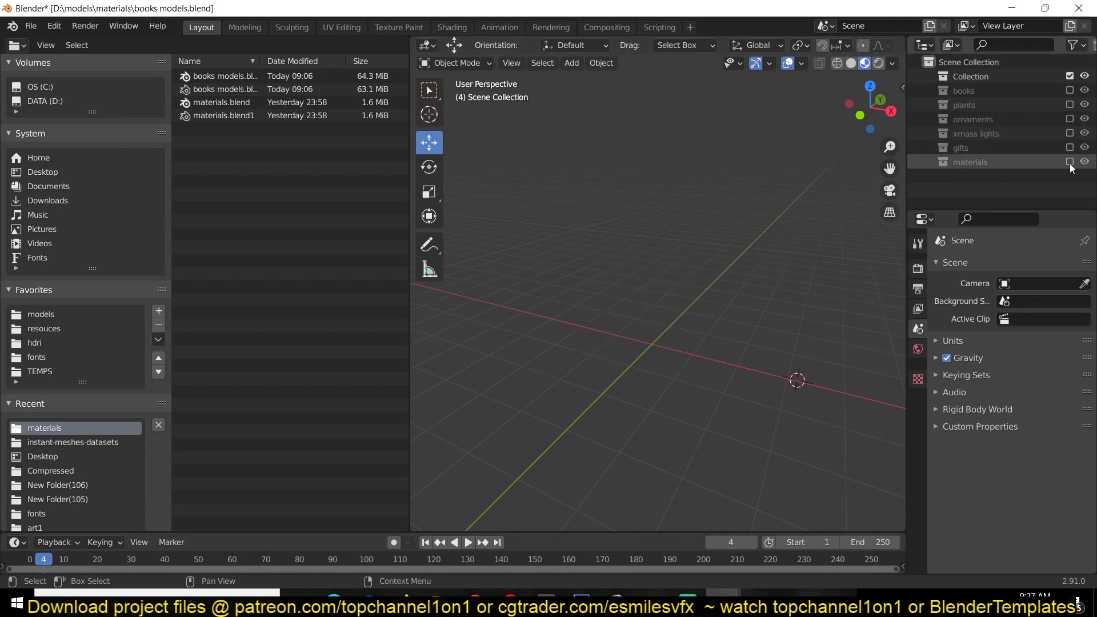
pyautogui.click(1069, 161)
# Save the file and show the material slots of the mat preview mesh.
pyautogui.click(684, 289)
pyautogui.hotkey('ctrl', 's')
pyautogui.click(708, 266)
pyautogui.moveTo(708, 266); pyautogui.dragTo(672, 245, button='middle')
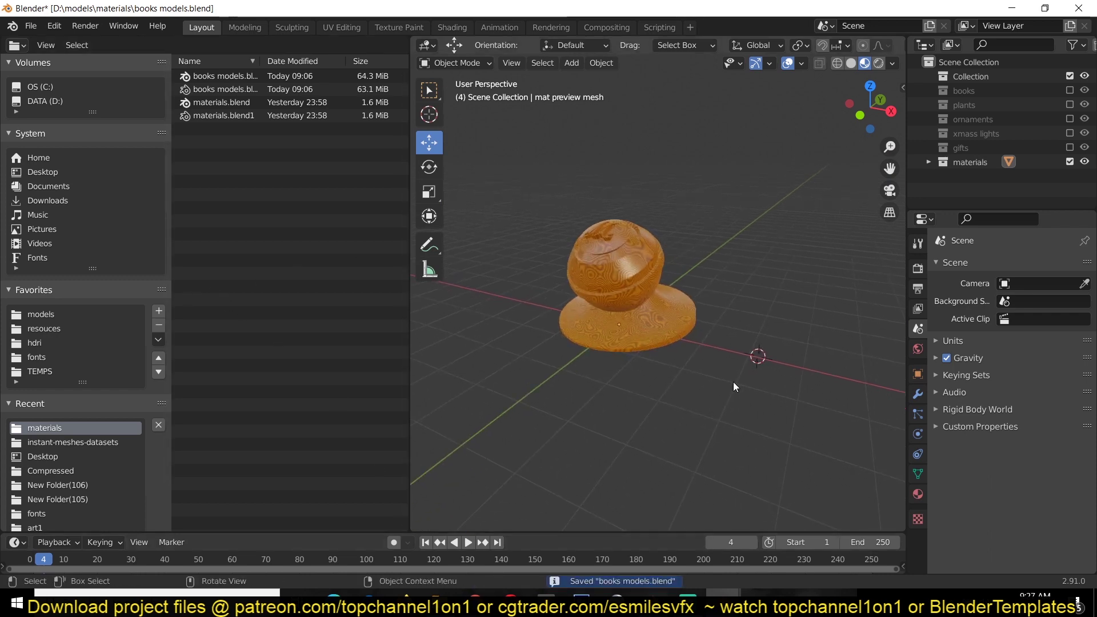
pyautogui.click(653, 281)
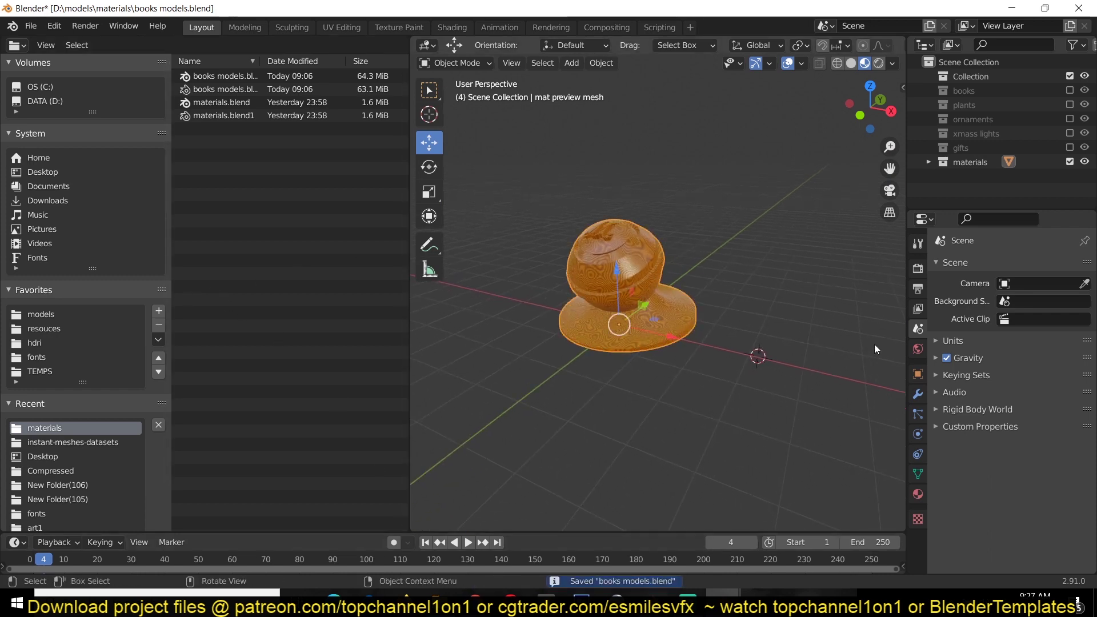
pyautogui.click(918, 494)
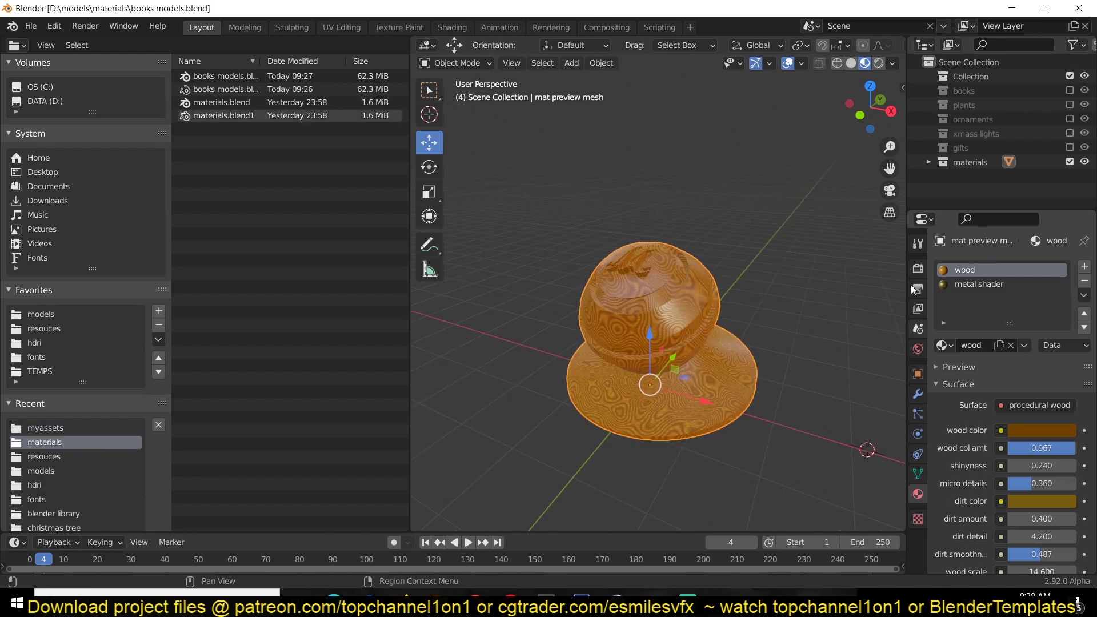
# In the Blender 2.92 window, mark the wood and metal shader materials as assets and save the file.
pyautogui.rightClick(972, 272)
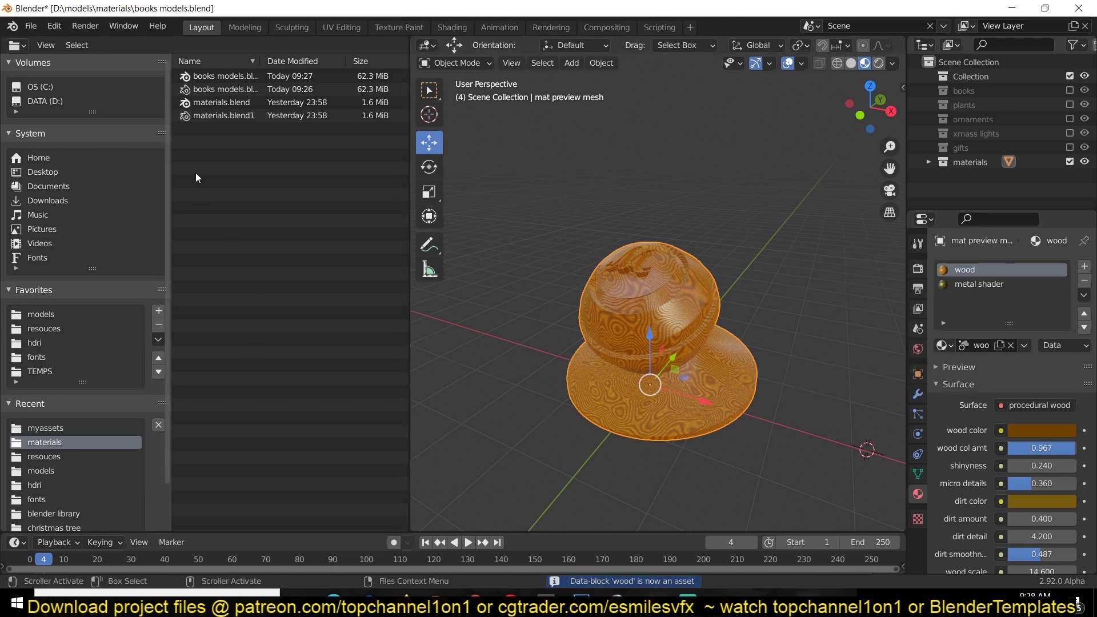
pyautogui.click(989, 279)
pyautogui.rightClick(989, 279)
pyautogui.click(989, 279)
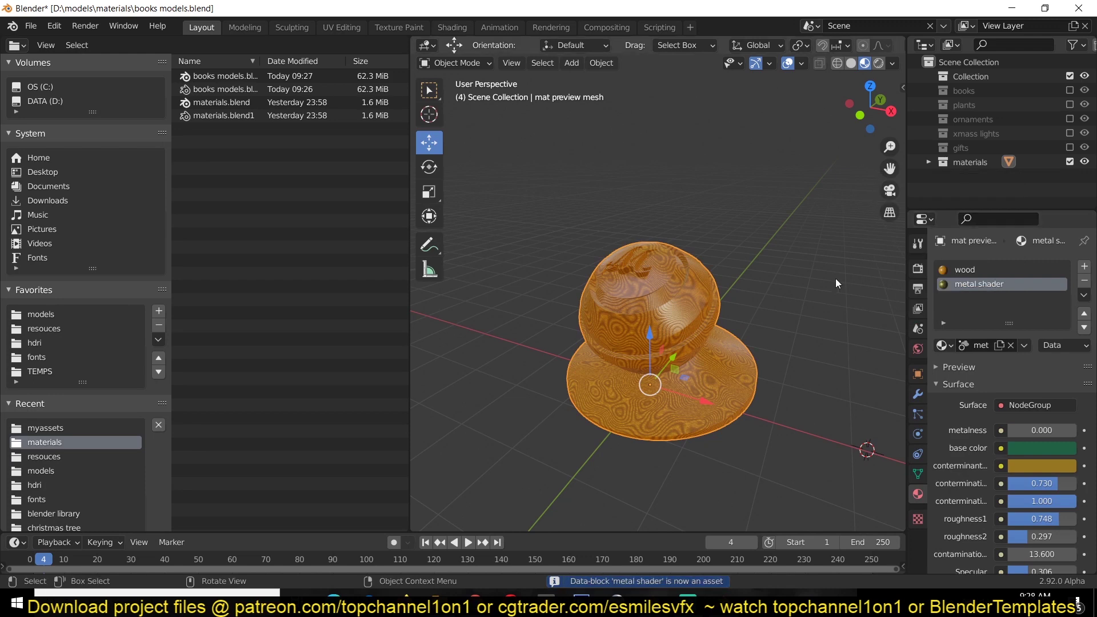
pyautogui.hotkey('ctrl', 's')
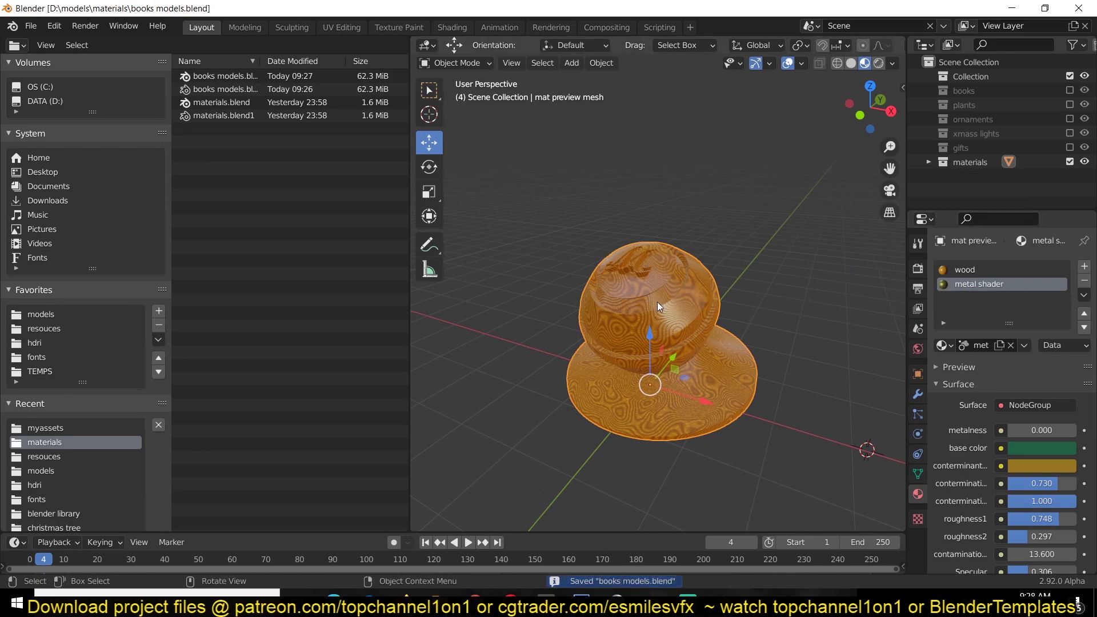
# Mark the mat preview mesh object in the materials collection as an asset and save the file.
pyautogui.moveTo(697, 306); pyautogui.dragTo(518, 324, button='middle')
pyautogui.scroll(2, 626, 303)
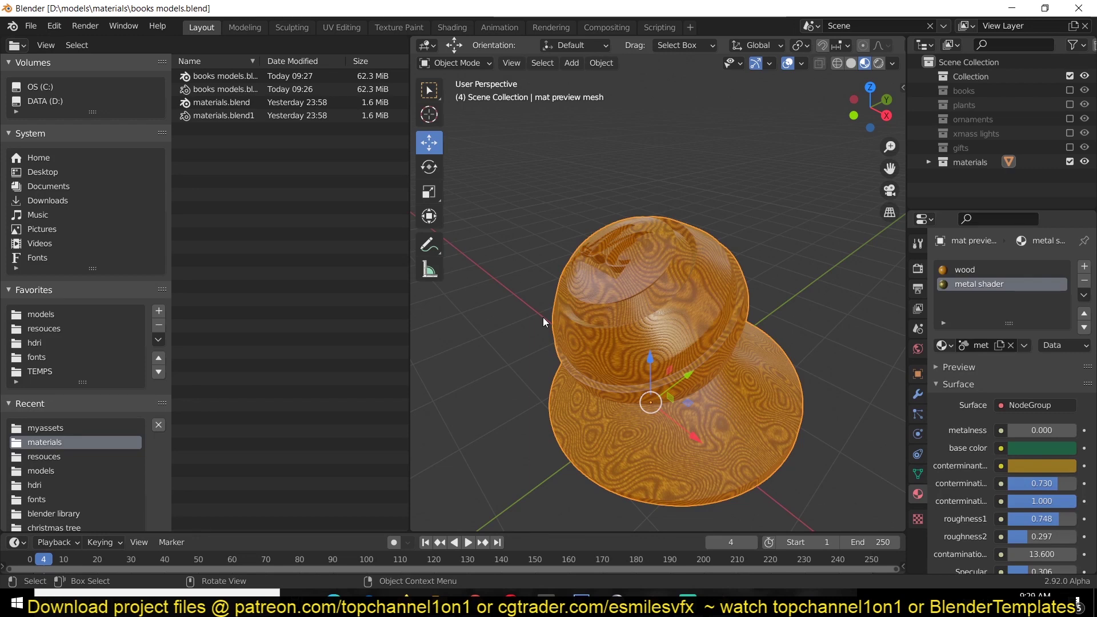
pyautogui.moveTo(643, 289); pyautogui.dragTo(895, 296, button='middle')
pyautogui.scroll(3, 693, 274)
pyautogui.scroll(-4, 816, 282)
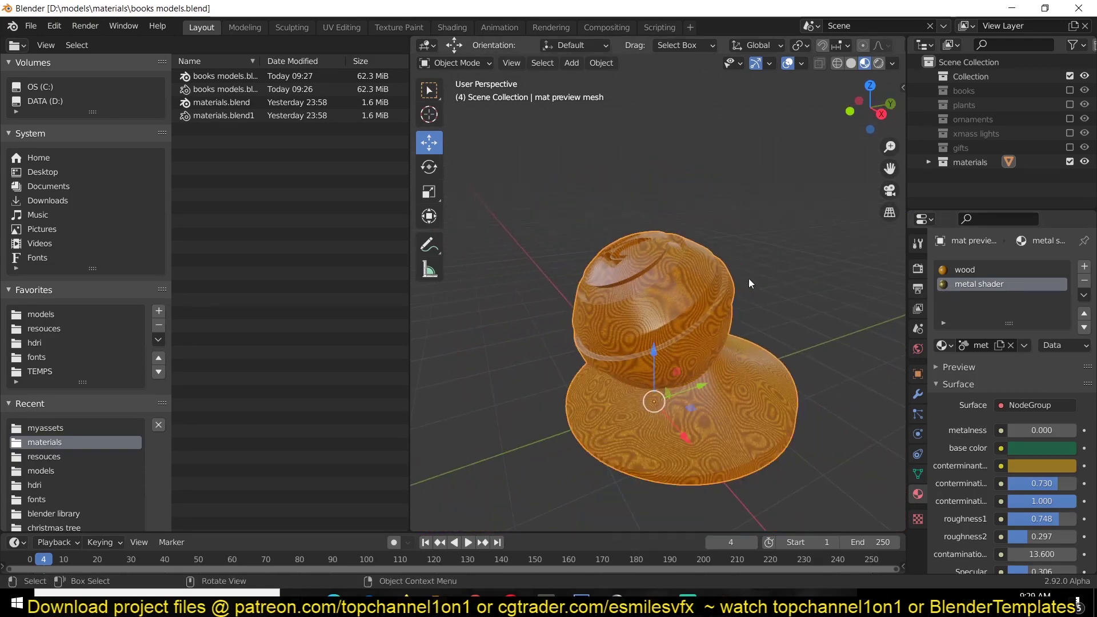
pyautogui.click(927, 163)
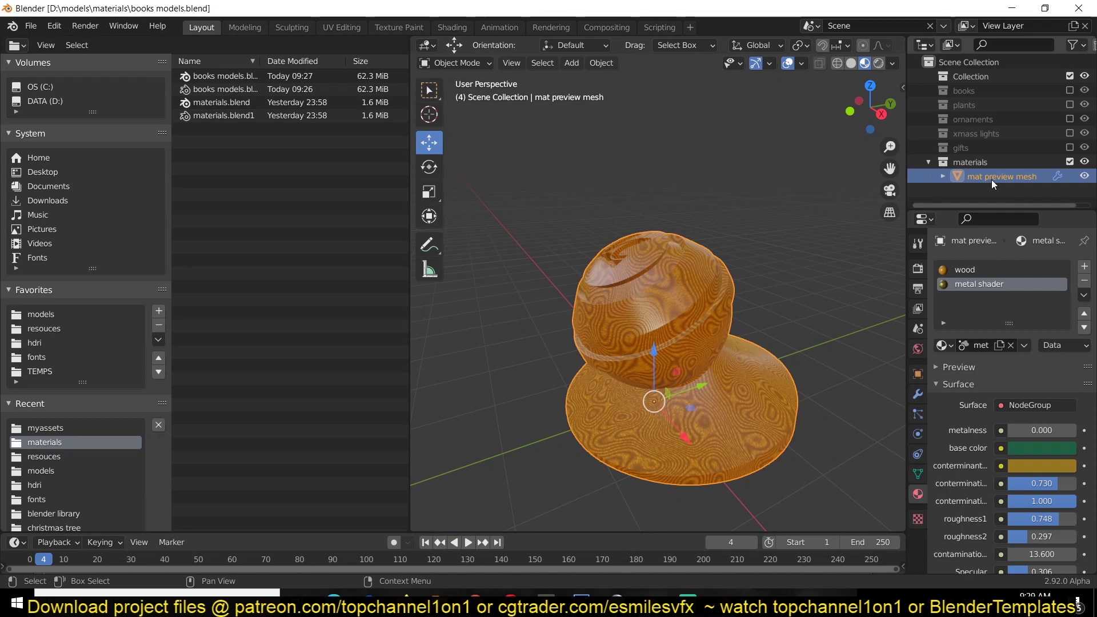
pyautogui.rightClick(991, 179)
pyautogui.moveTo(962, 338)
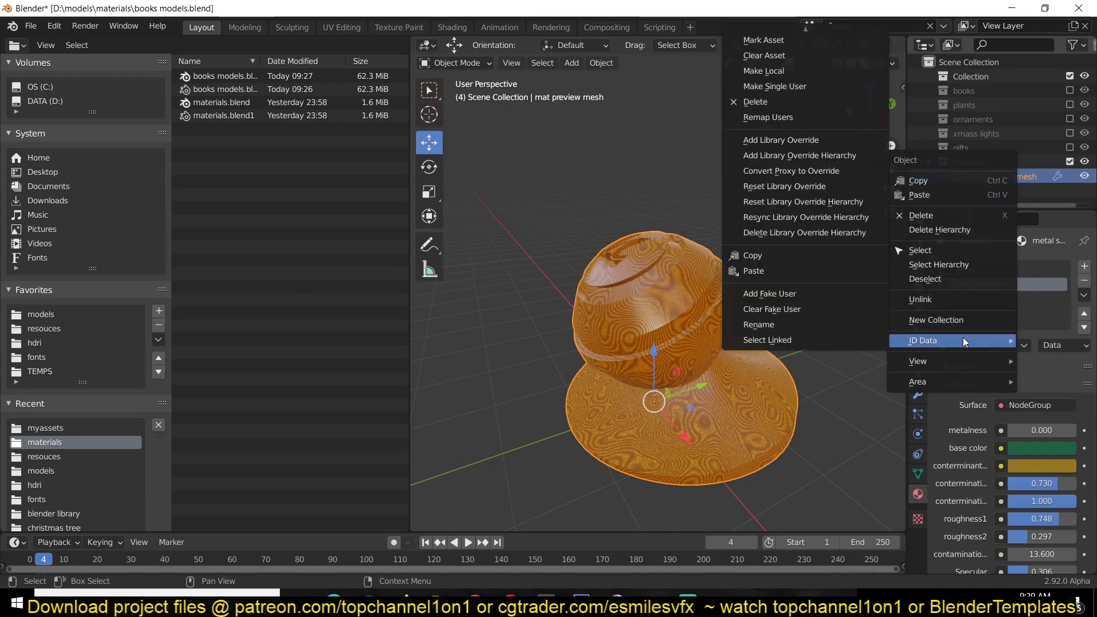
pyautogui.click(813, 39)
pyautogui.hotkey('ctrl', 's')
# Switch to the Blender window with the scene, refresh the topchannel1on1 assets library and select the mat preview mesh asset.
pyautogui.moveTo(654, 599)
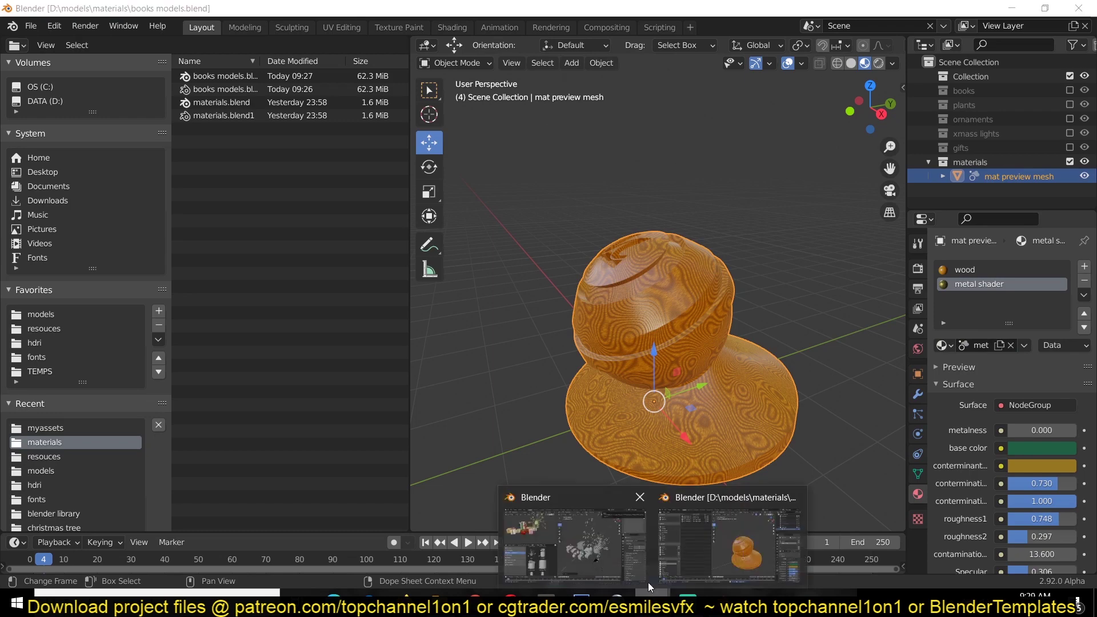
pyautogui.click(605, 526)
pyautogui.scroll(3, 357, 406)
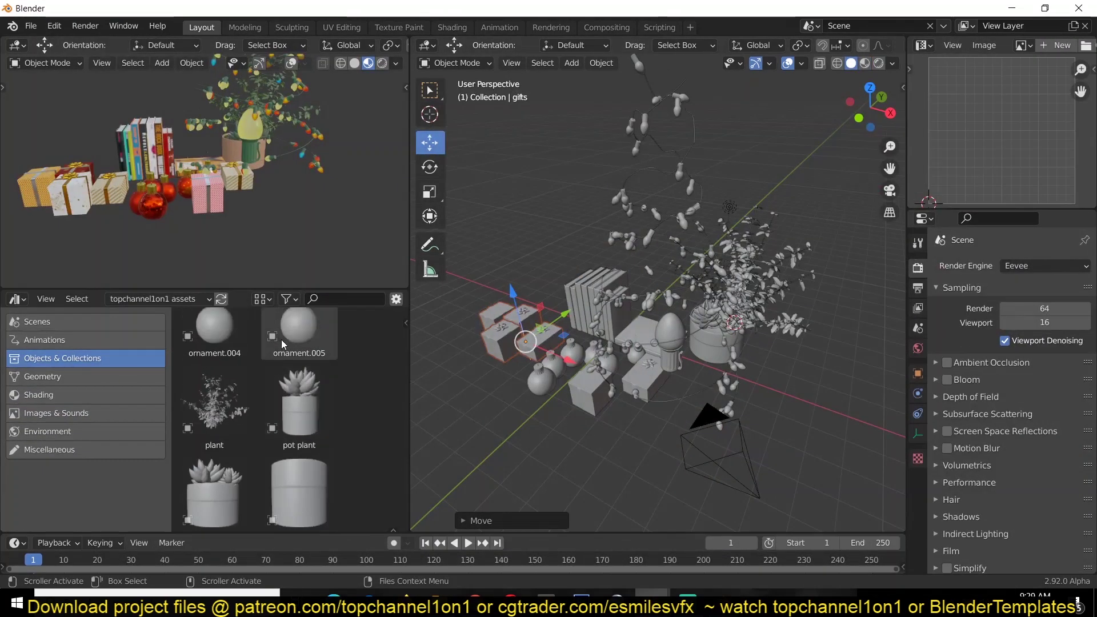
pyautogui.click(221, 298)
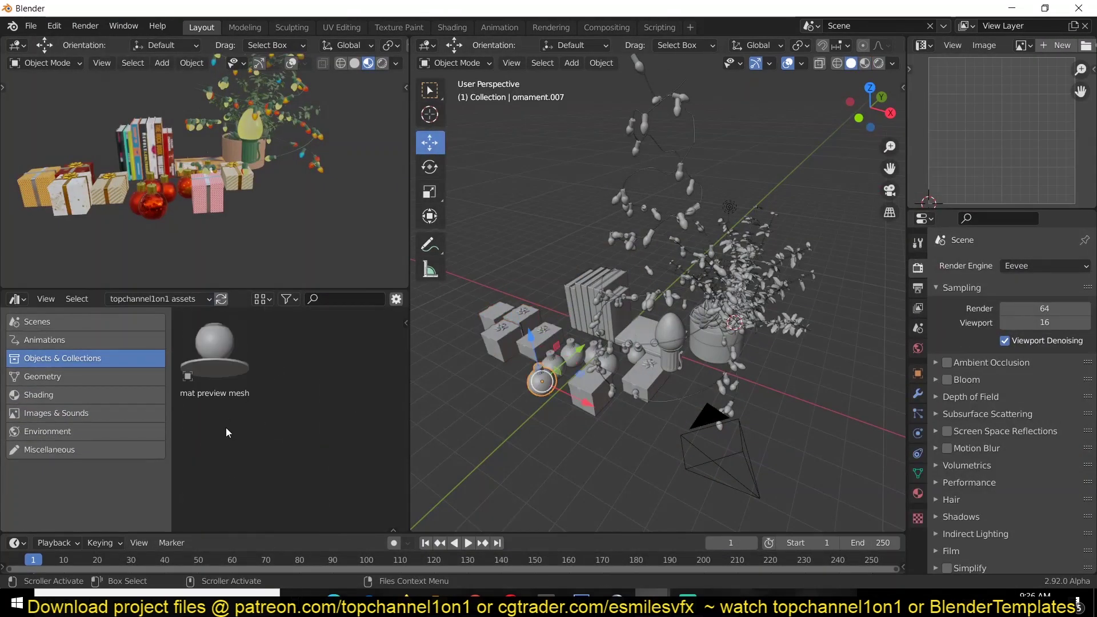
pyautogui.click(226, 303)
pyautogui.scroll(-2, 257, 395)
pyautogui.scroll(-10, 258, 394)
pyautogui.scroll(1, 251, 396)
pyautogui.click(229, 396)
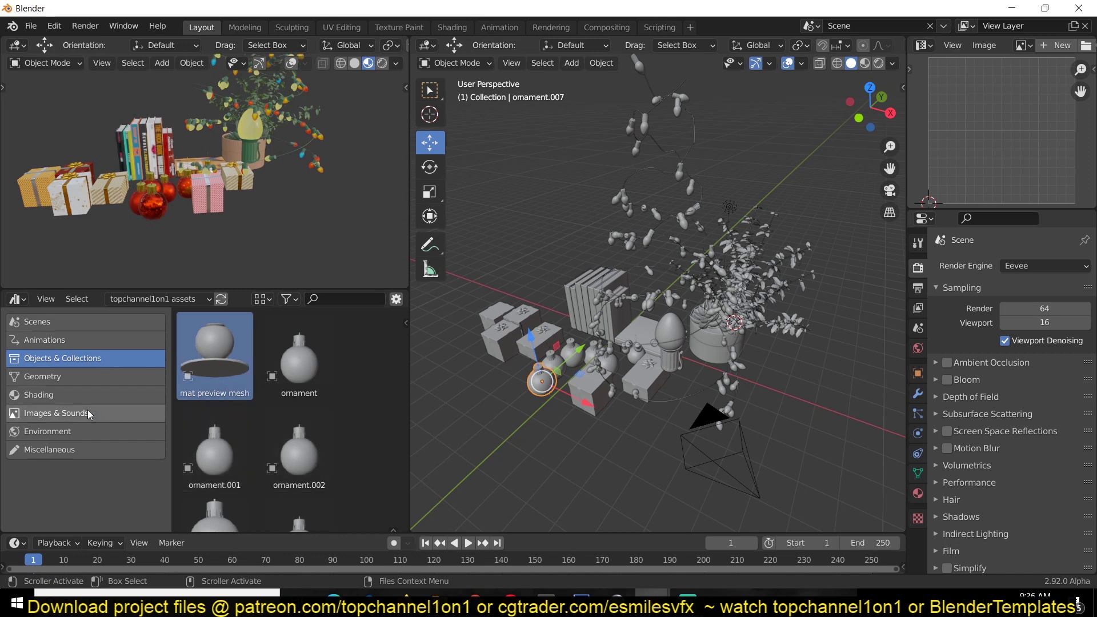
# Show the Shading category of the asset library and look through its materials.
pyautogui.click(86, 395)
pyautogui.scroll(3, 267, 454)
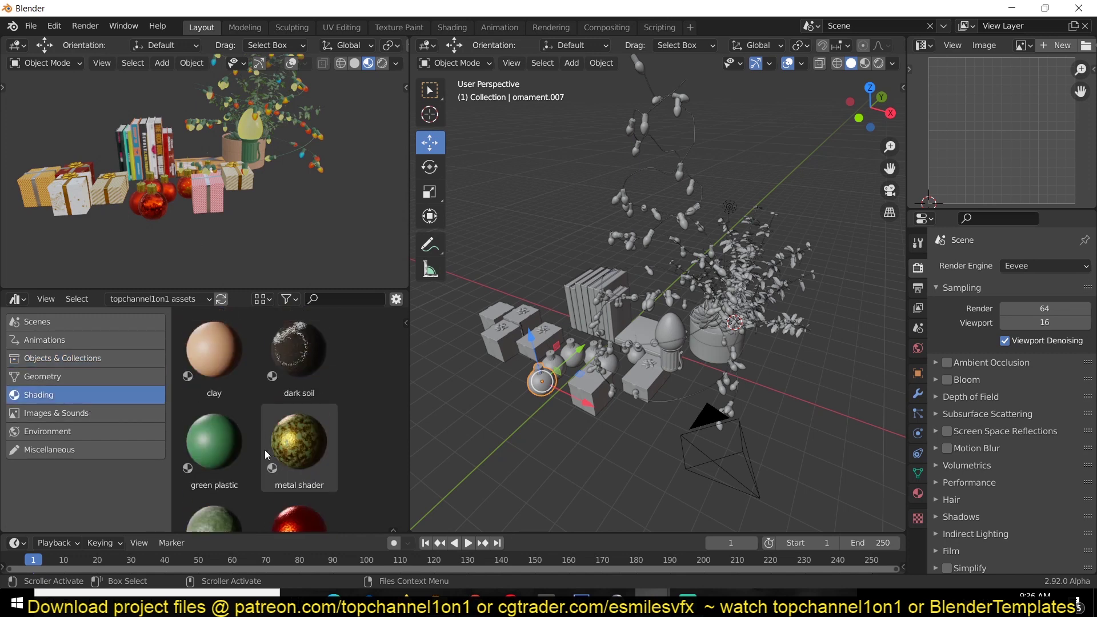
pyautogui.scroll(-4, 240, 451)
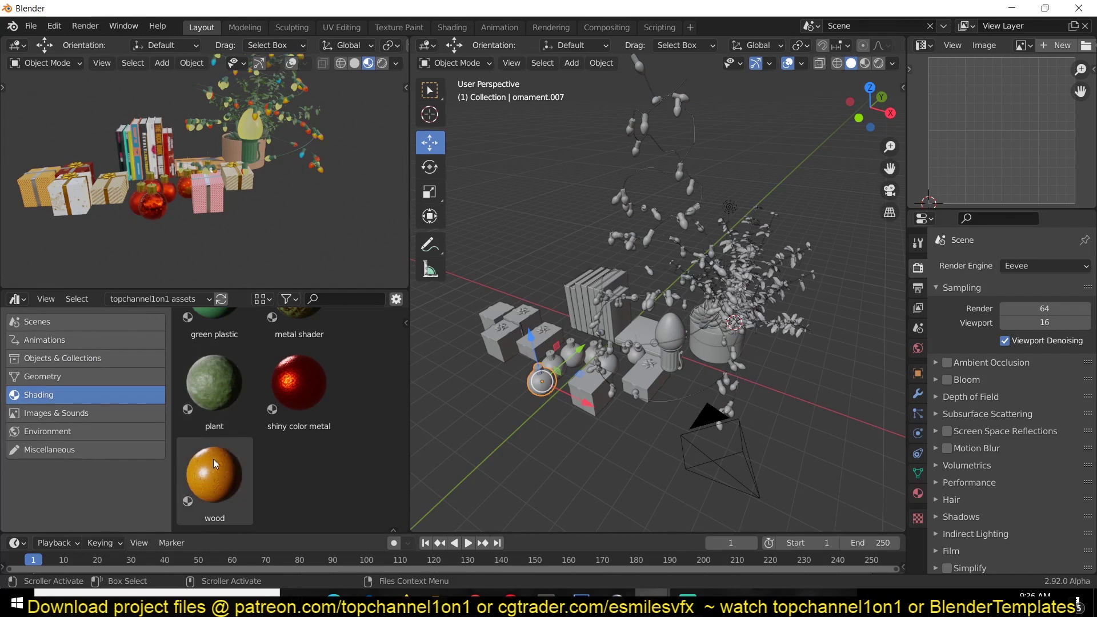
pyautogui.scroll(4, 266, 442)
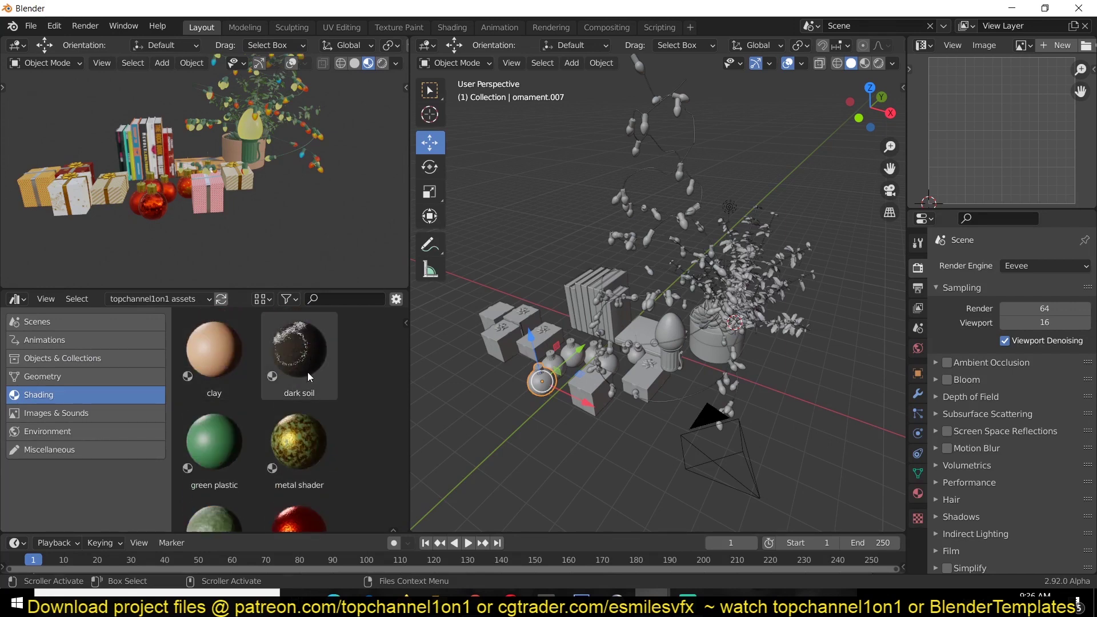
# Set the main viewport to Material Preview shading and inspect the lights, books and potted plant up close.
pyautogui.scroll(5, 582, 387)
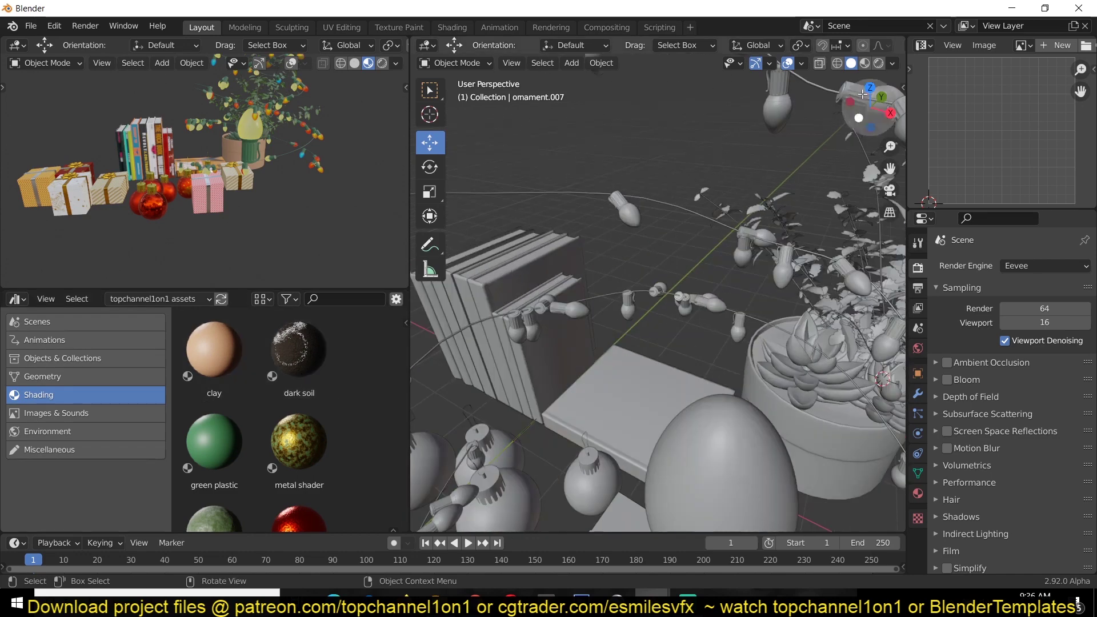
pyautogui.click(864, 64)
pyautogui.keyDown('shift'); pyautogui.moveTo(785, 315); pyautogui.dragTo(700, 237, button='middle'); pyautogui.keyUp('shift')
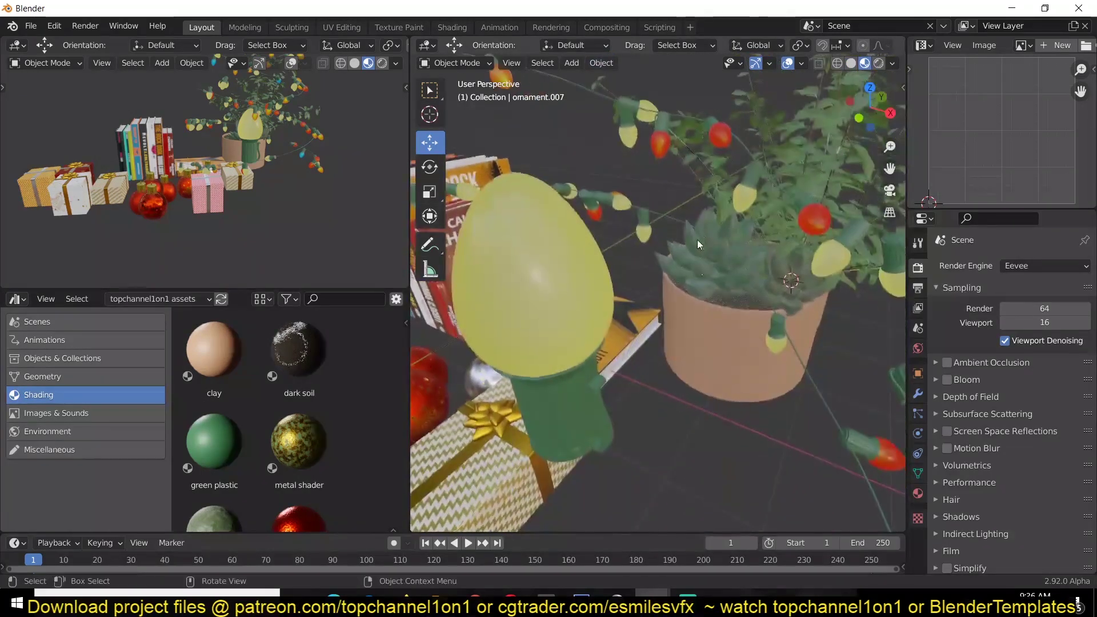
pyautogui.scroll(4, 772, 344)
pyautogui.scroll(-1, 274, 440)
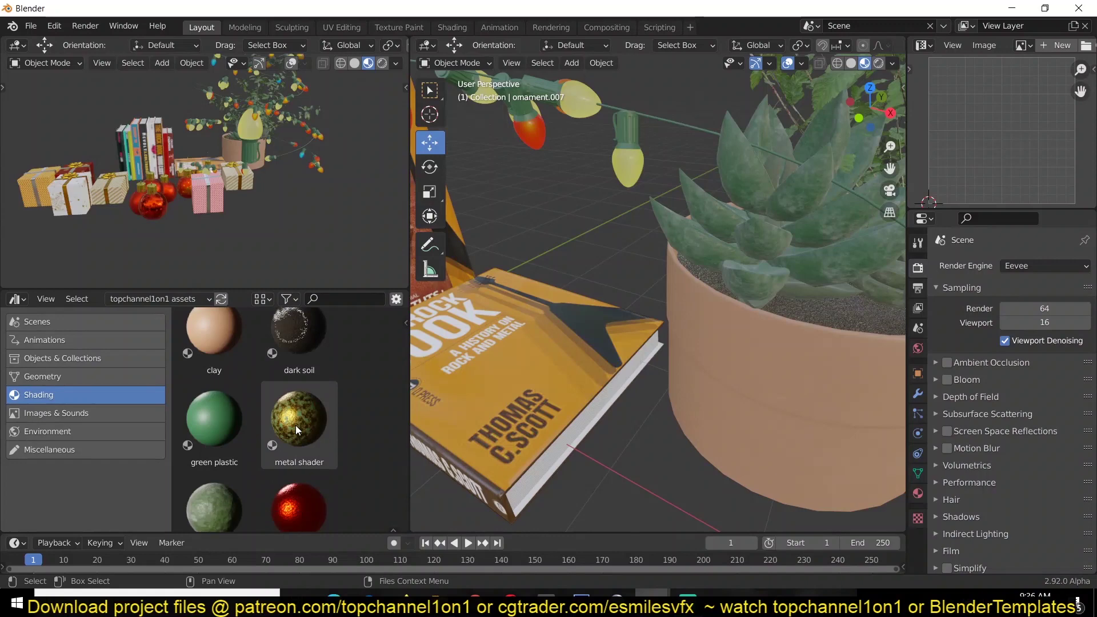
# Compare the green plastic, plant and wood material assets with the objects in the scene.
pyautogui.click(214, 419)
pyautogui.keyDown('shift'); pyautogui.moveTo(610, 128); pyautogui.dragTo(858, 290, button='middle'); pyautogui.keyUp('shift')
pyautogui.scroll(-2, 308, 466)
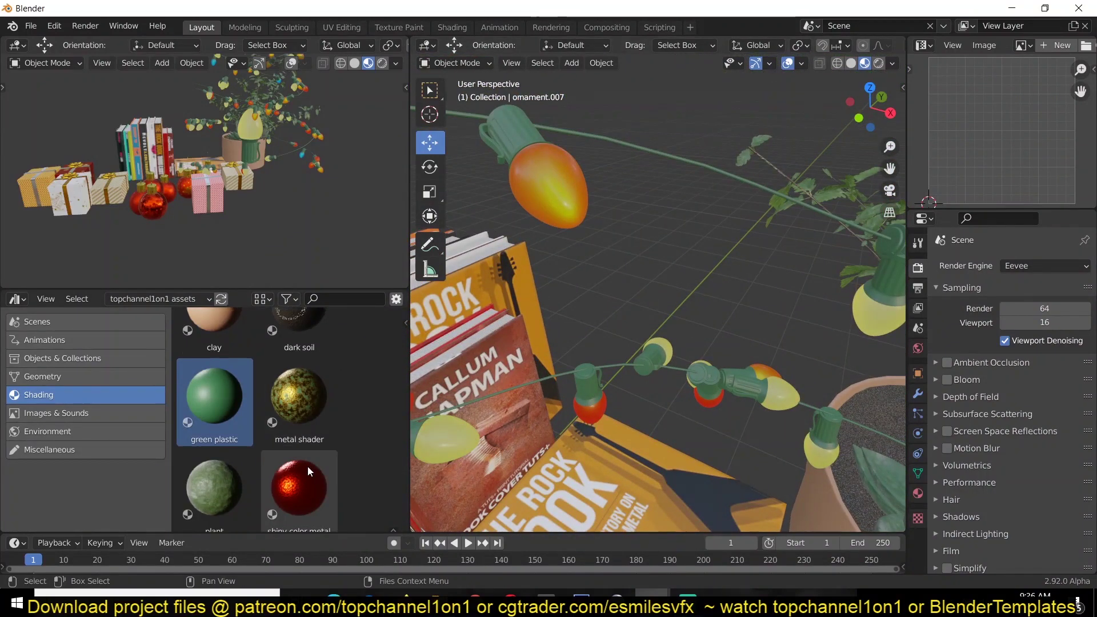
pyautogui.scroll(-2, 214, 463)
pyautogui.click(217, 372)
pyautogui.click(215, 472)
pyautogui.scroll(-7, 611, 344)
pyautogui.keyDown('shift'); pyautogui.moveTo(610, 344); pyautogui.dragTo(618, 341, button='middle'); pyautogui.keyUp('shift')
pyautogui.scroll(3, 232, 483)
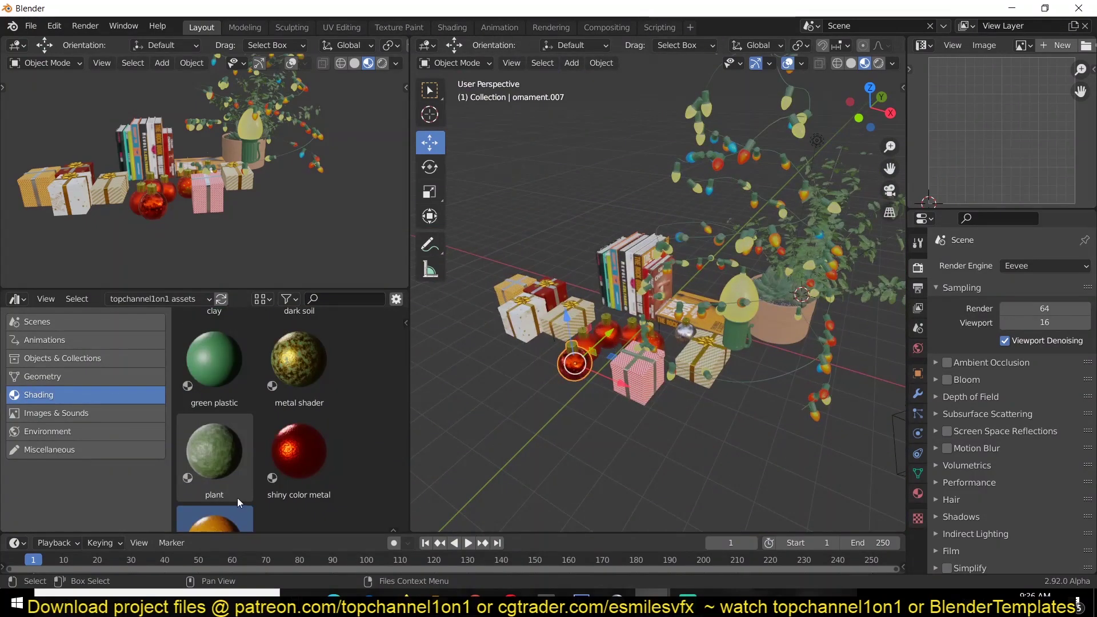
# Look through the remaining material assets, select the metal shader and compare it with the gifts and ornaments in the scene.
pyautogui.scroll(-3, 240, 490)
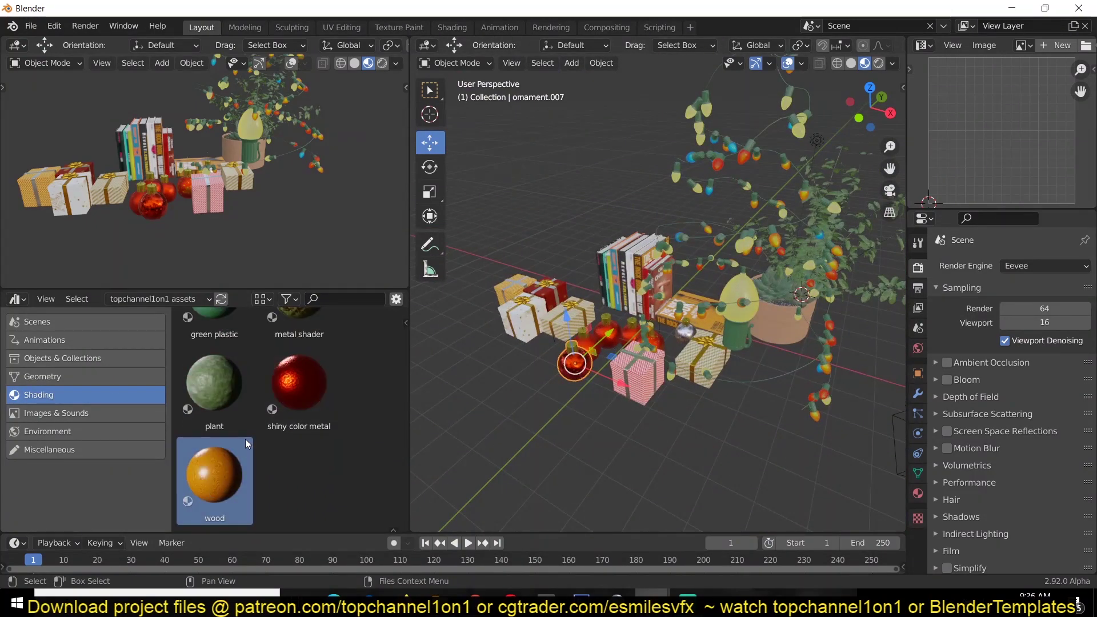
pyautogui.scroll(2, 245, 438)
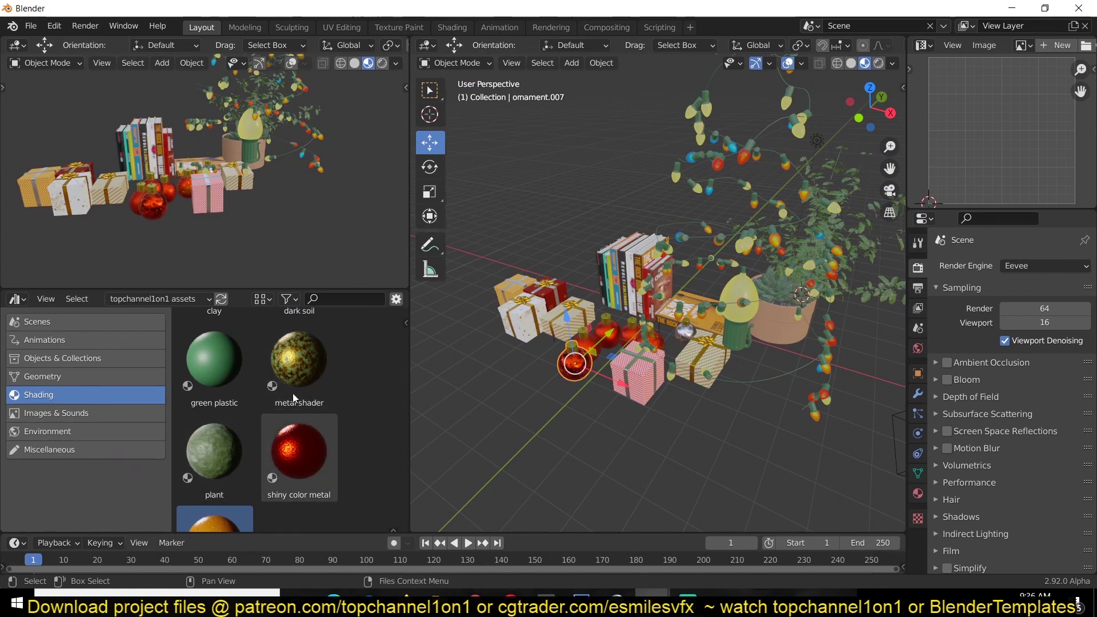
pyautogui.click(312, 385)
pyautogui.scroll(-4, 581, 390)
pyautogui.moveTo(581, 390); pyautogui.dragTo(665, 372, button='middle')
pyautogui.scroll(5, 665, 373)
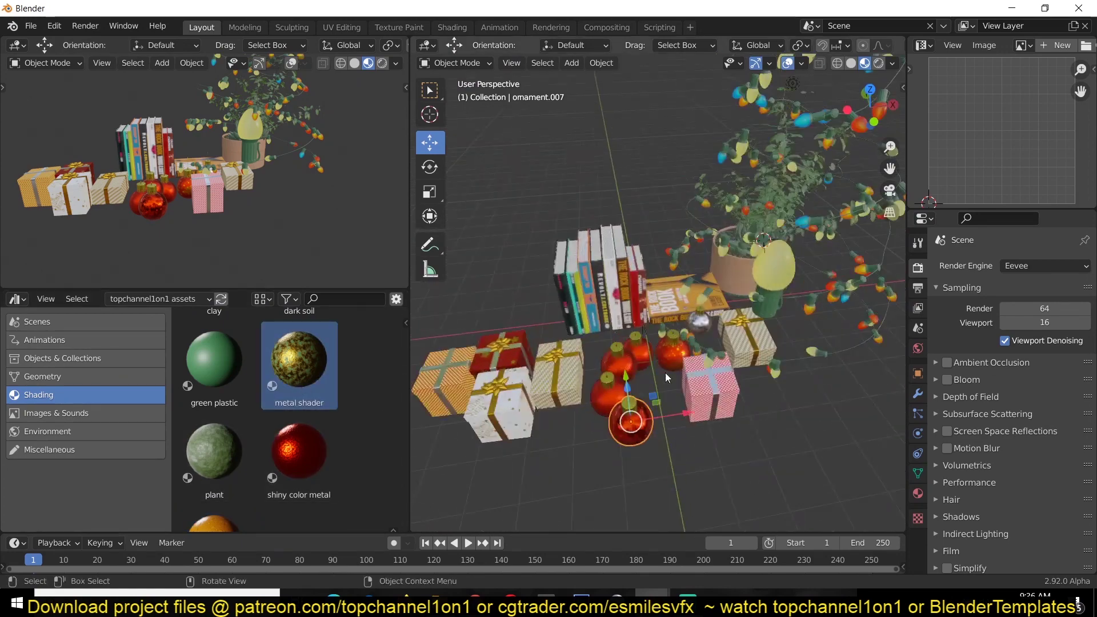
pyautogui.scroll(-3, 637, 308)
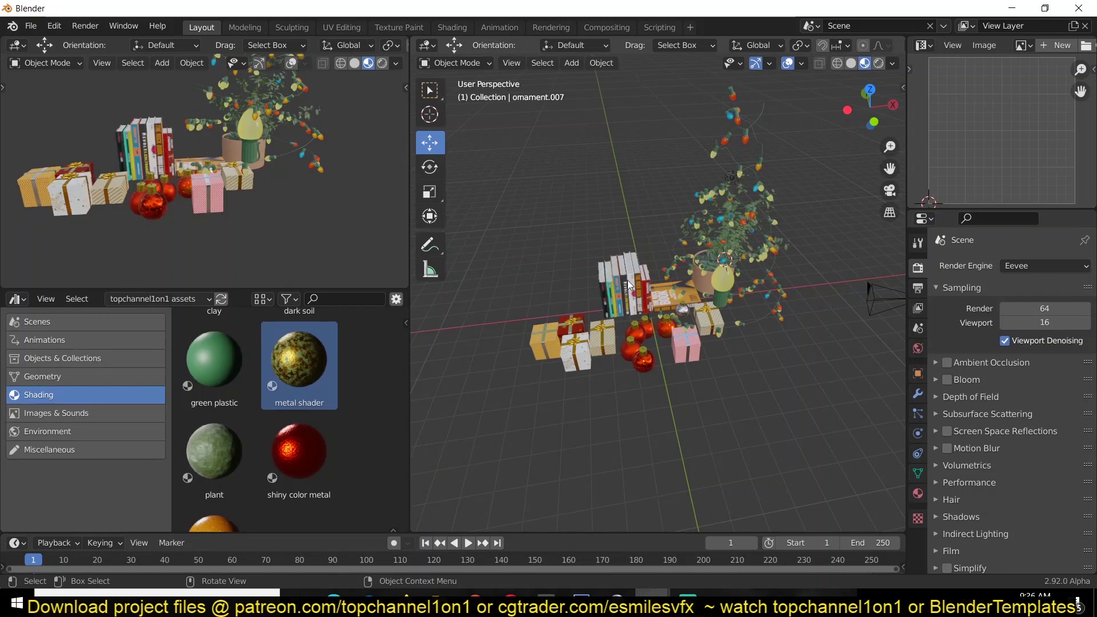
# Add a cube mesh to the scene as the base for a table under the gifts and books.
pyautogui.moveTo(651, 283); pyautogui.dragTo(607, 299, button='middle')
pyautogui.hotkey('shift', 'a')
pyautogui.moveTo(612, 301)
pyautogui.click(668, 313)
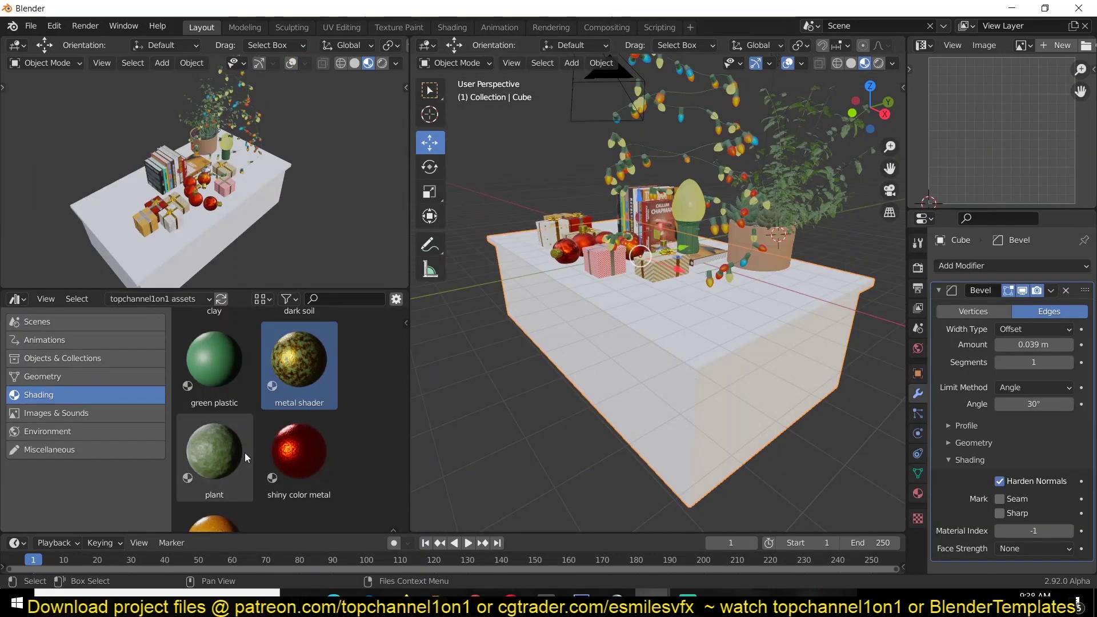
# Apply the wood material asset to the table and inspect its surface up close.
pyautogui.scroll(-2, 201, 476)
pyautogui.click(201, 477)
pyautogui.moveTo(319, 464); pyautogui.dragTo(625, 364)
pyautogui.moveTo(625, 365); pyautogui.dragTo(758, 382, button='middle')
pyautogui.scroll(5, 612, 354)
pyautogui.keyDown('shift'); pyautogui.moveTo(612, 354); pyautogui.dragTo(773, 348, button='middle'); pyautogui.keyUp('shift')
pyautogui.scroll(-2, 686, 348)
pyautogui.moveTo(686, 348); pyautogui.dragTo(732, 335, button='middle')
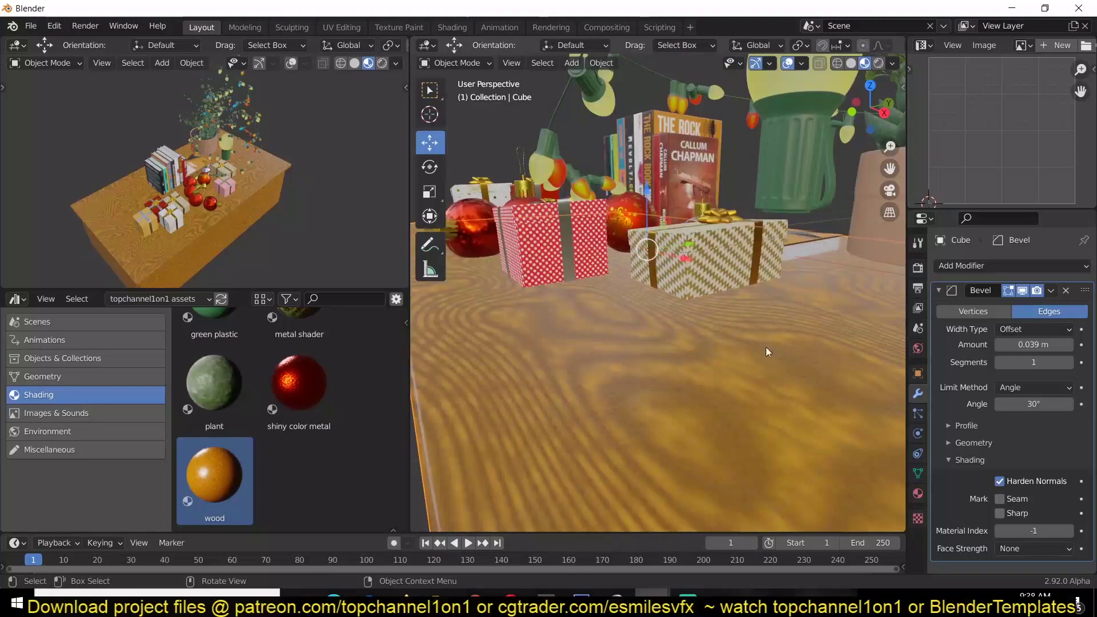
# In the table's wood material, adjust the wood color to HSV 0.065, 1.000, 0.155.
pyautogui.click(918, 492)
pyautogui.scroll(-6, 749, 324)
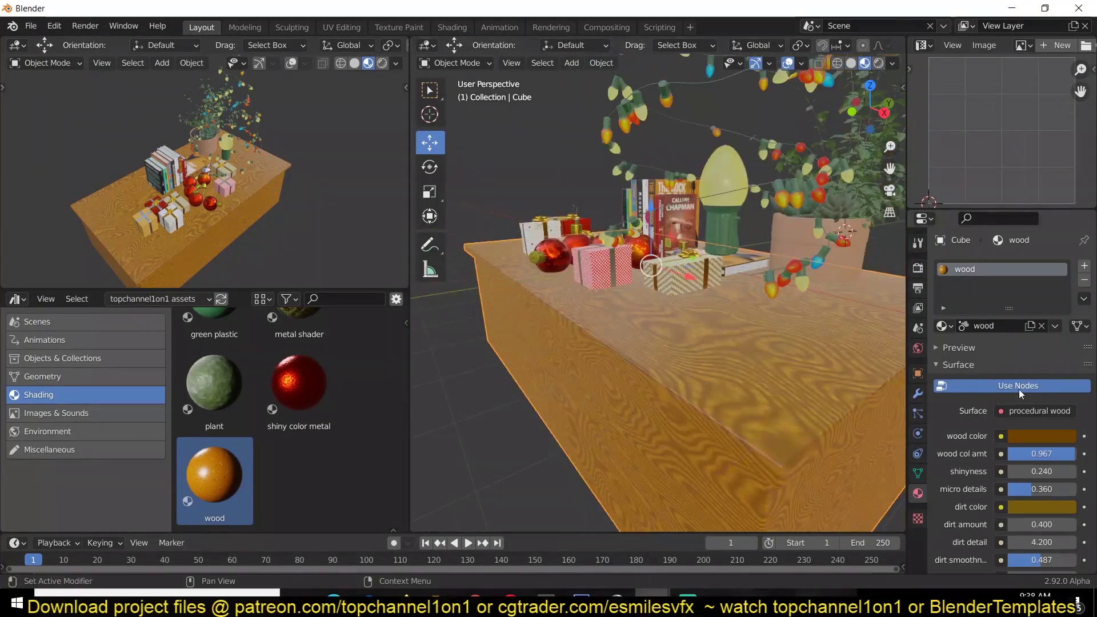
pyautogui.scroll(-2, 1013, 392)
pyautogui.scroll(2, 851, 293)
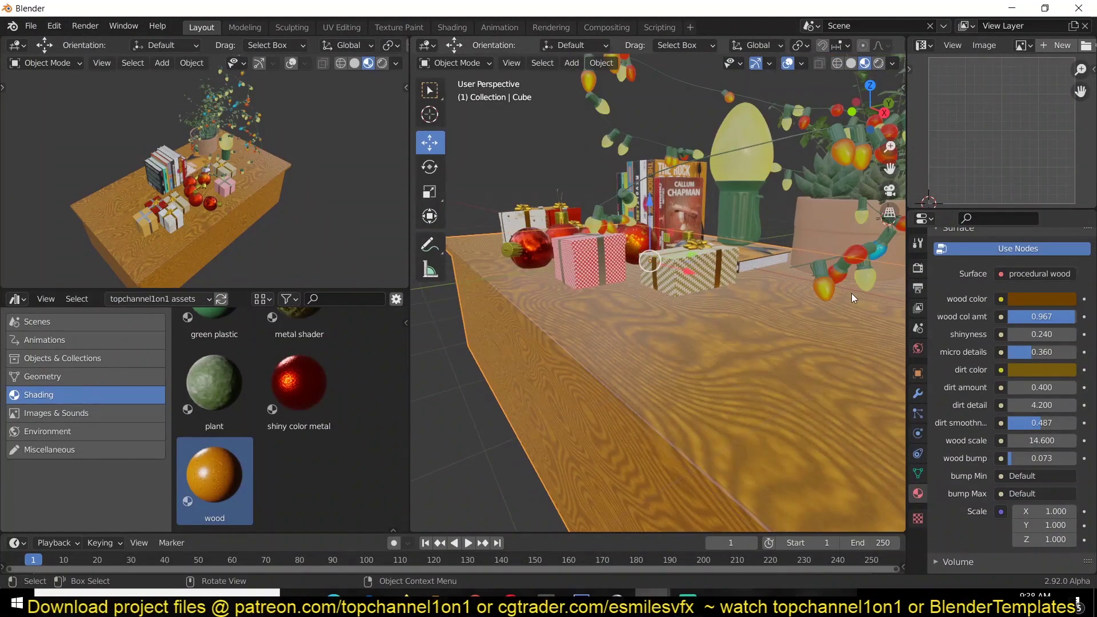
pyautogui.click(1056, 300)
pyautogui.moveTo(1015, 159)
pyautogui.mouseDown()
pyautogui.moveTo(998, 160)
pyautogui.moveTo(972, 191)
pyautogui.mouseUp()
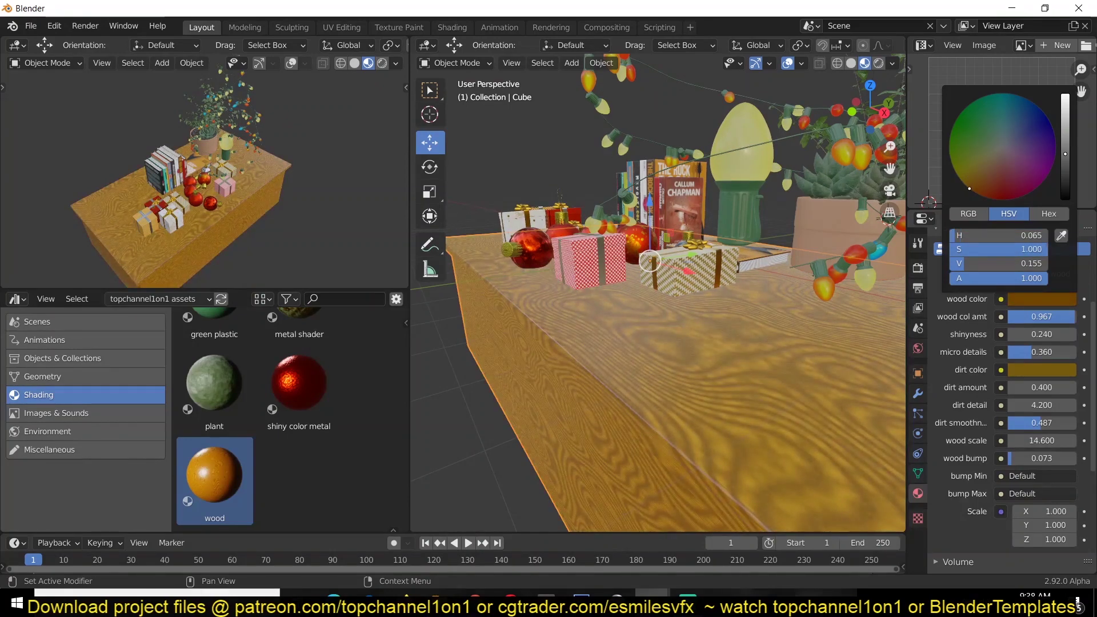
pyautogui.moveTo(856, 320); pyautogui.dragTo(684, 320, button='middle')
# Set the wood material's wood col amt to 1.000, shinyness to 0.130 and micro details to 0.377, and enable Ambient Occlusion for Eevee.
pyautogui.moveTo(1051, 317); pyautogui.dragTo(1073, 317)
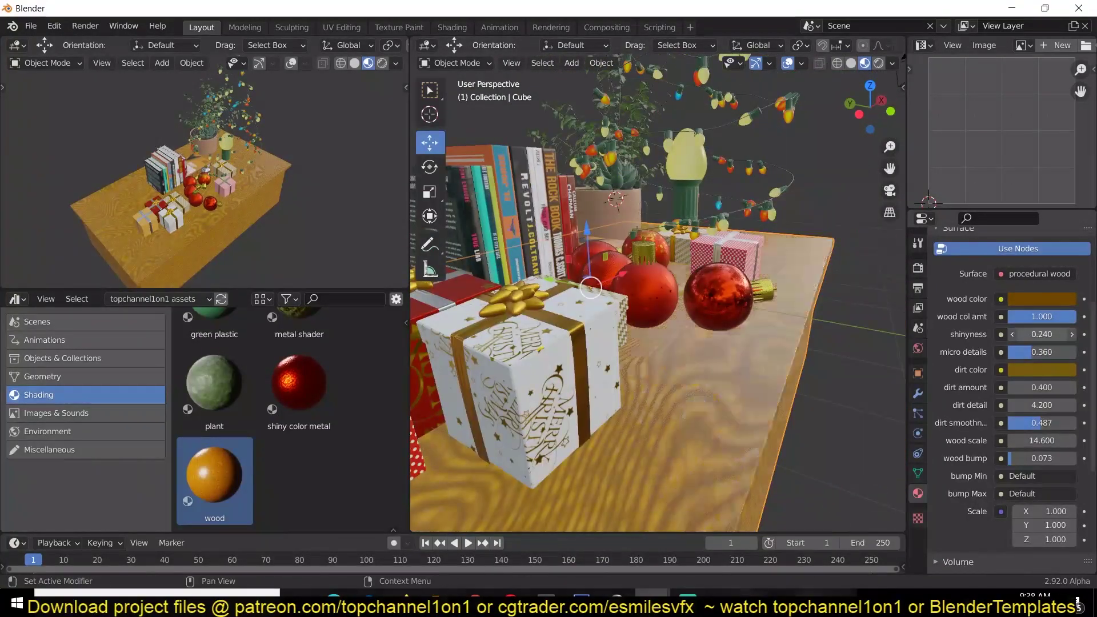
pyautogui.moveTo(1041, 334); pyautogui.dragTo(1035, 358)
pyautogui.moveTo(788, 343); pyautogui.dragTo(879, 337, button='middle')
pyautogui.click(918, 268)
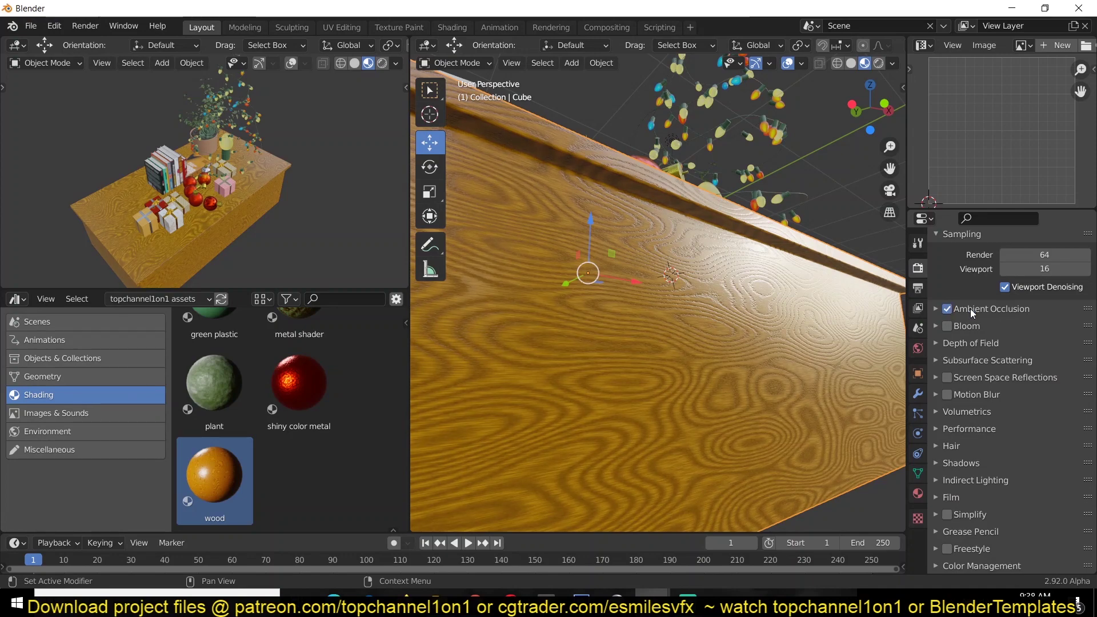
pyautogui.scroll(3, 946, 268)
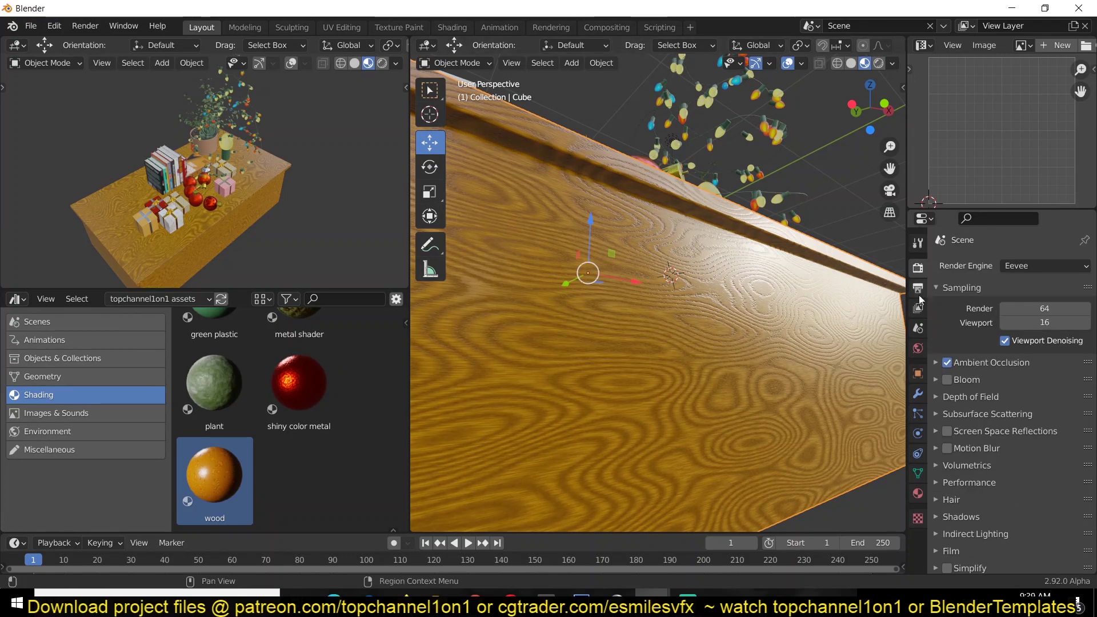
# Adjust the wood material's dirt amount to 0.420 while checking the front of the table.
pyautogui.click(918, 493)
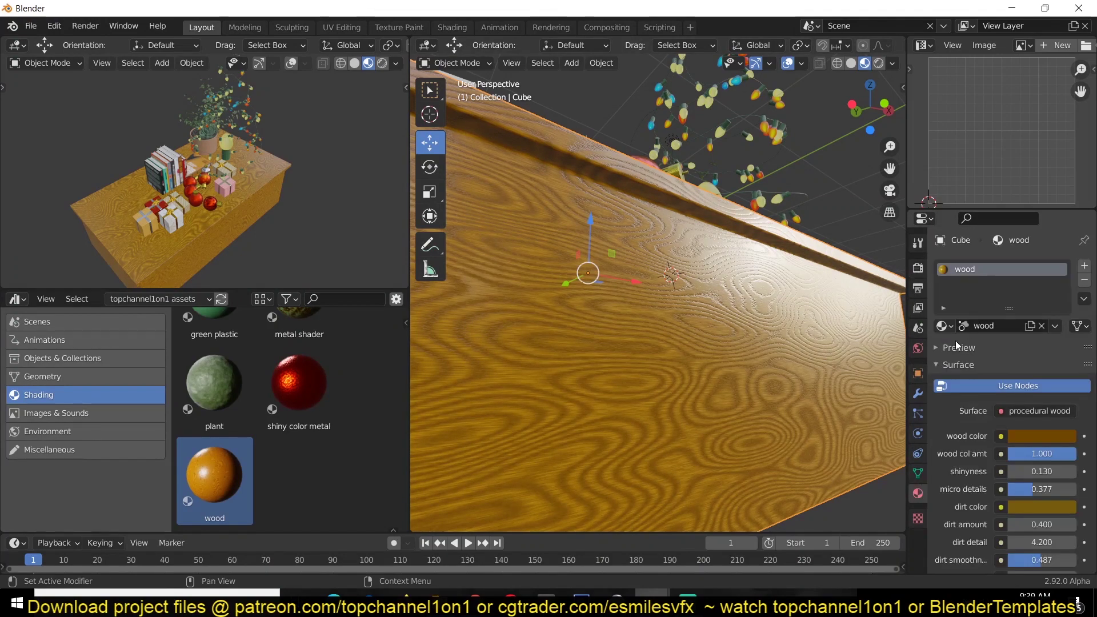
pyautogui.moveTo(650, 317); pyautogui.dragTo(767, 300, button='middle')
pyautogui.moveTo(798, 397); pyautogui.dragTo(742, 434, button='middle')
pyautogui.moveTo(1027, 524); pyautogui.dragTo(1068, 524)
pyautogui.moveTo(799, 400); pyautogui.dragTo(799, 354, button='middle')
pyautogui.moveTo(1040, 524); pyautogui.dragTo(1028, 524)
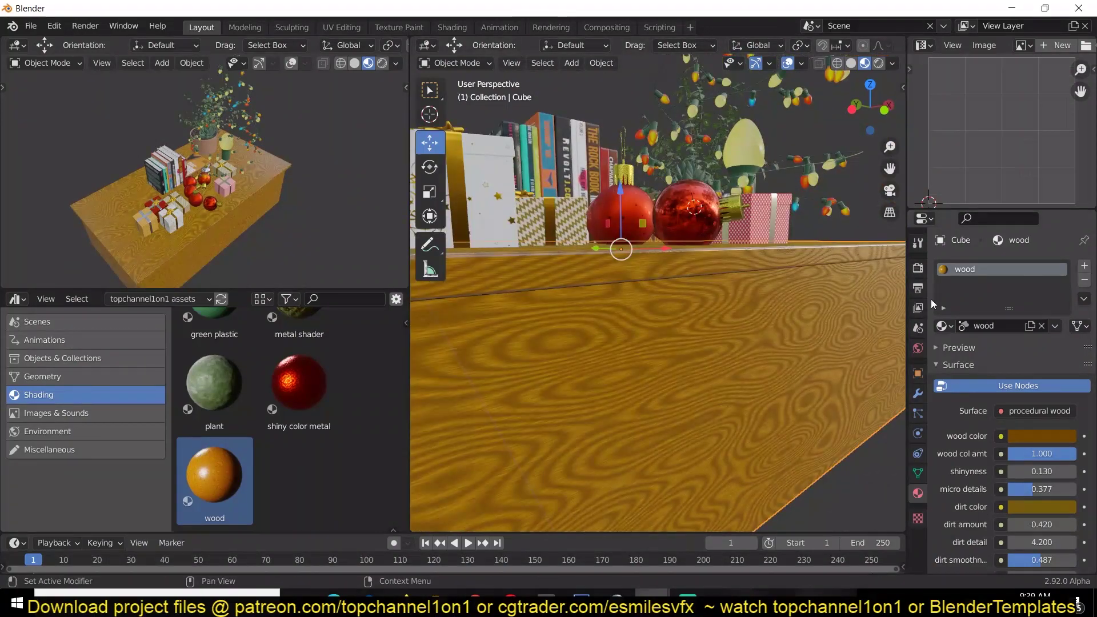
# Set the Ambient Occlusion distance to 0.73 m in the render settings.
pyautogui.click(918, 268)
pyautogui.click(971, 362)
pyautogui.moveTo(1028, 384); pyautogui.dragTo(1058, 383)
pyautogui.moveTo(802, 334); pyautogui.dragTo(778, 343, button='middle')
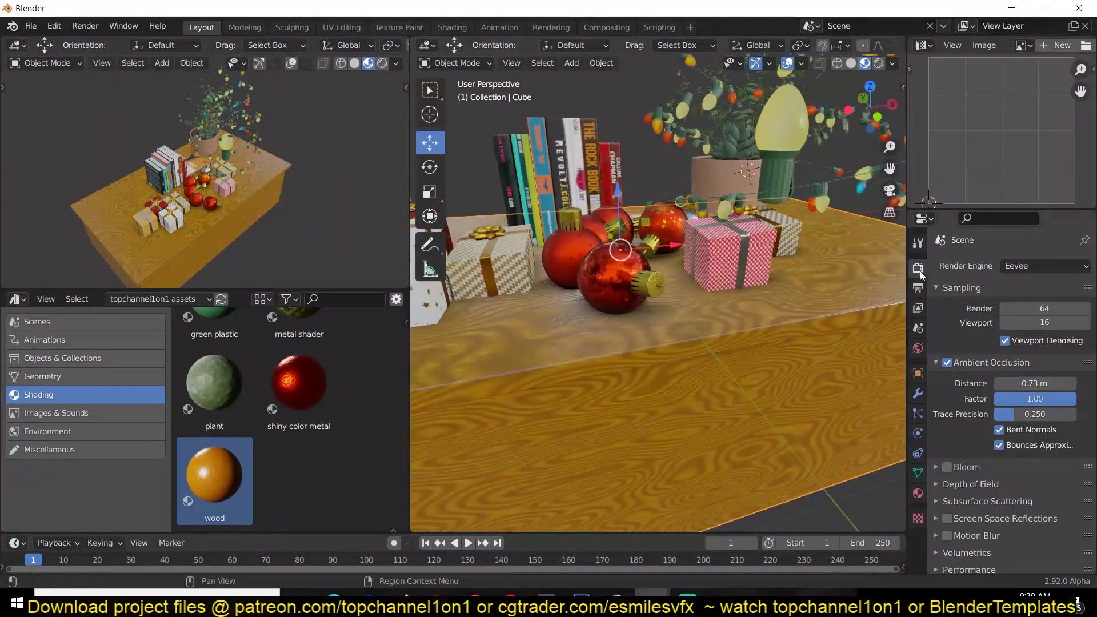
# Change the wood material's dirt color to a less saturated tan-brown shade.
pyautogui.click(918, 493)
pyautogui.click(1040, 507)
pyautogui.click(1030, 362)
pyautogui.moveTo(756, 303); pyautogui.dragTo(788, 280, button='middle')
pyautogui.scroll(-1, 1013, 554)
pyautogui.click(1041, 484)
pyautogui.moveTo(1006, 337); pyautogui.dragTo(981, 354)
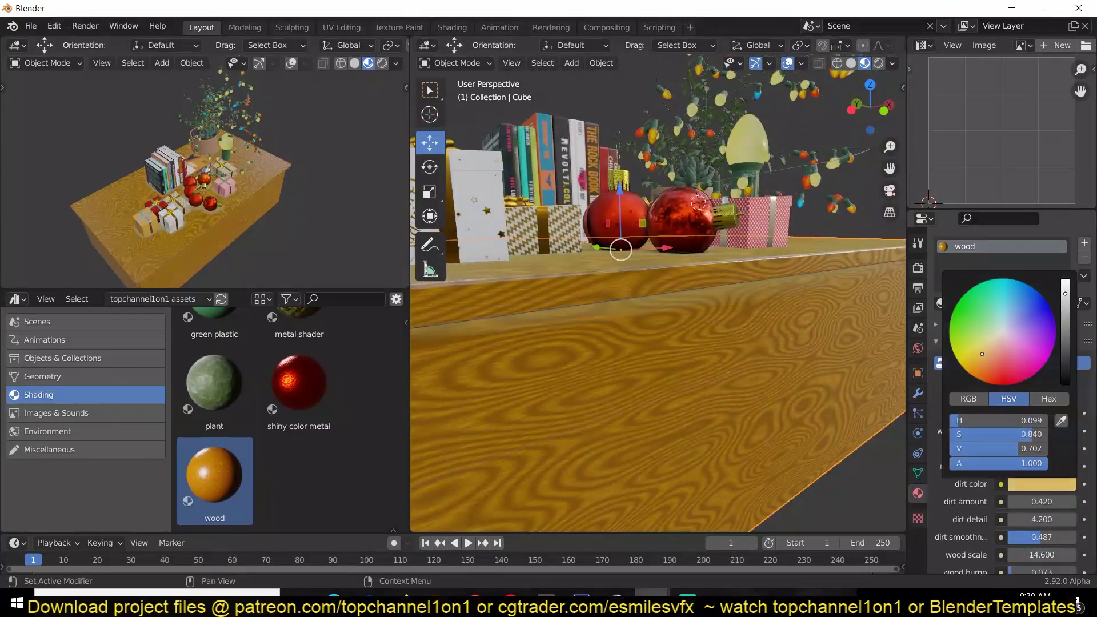
# Tune the wood material to dirt amount 0.100, dirt detail 1.000, dirt smoothness 0.421, wood scale 13.500, wood bump 0.057 and X scale -0.100.
pyautogui.scroll(-3, 1002, 454)
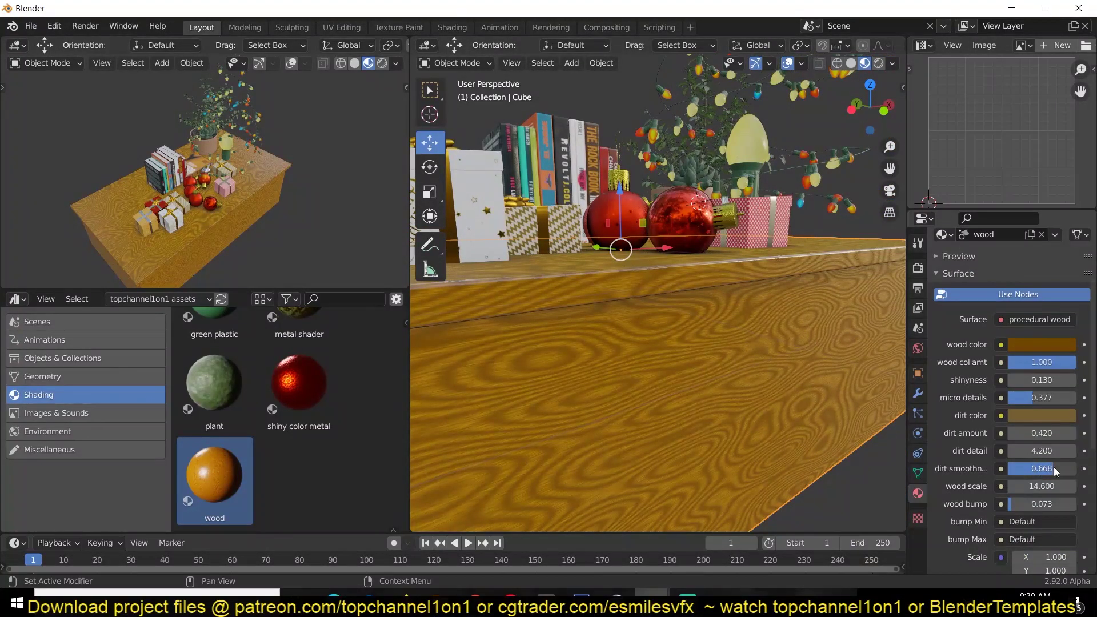
pyautogui.moveTo(1027, 431); pyautogui.dragTo(971, 432)
pyautogui.moveTo(748, 365); pyautogui.dragTo(811, 440, button='middle')
pyautogui.scroll(-3, 1005, 436)
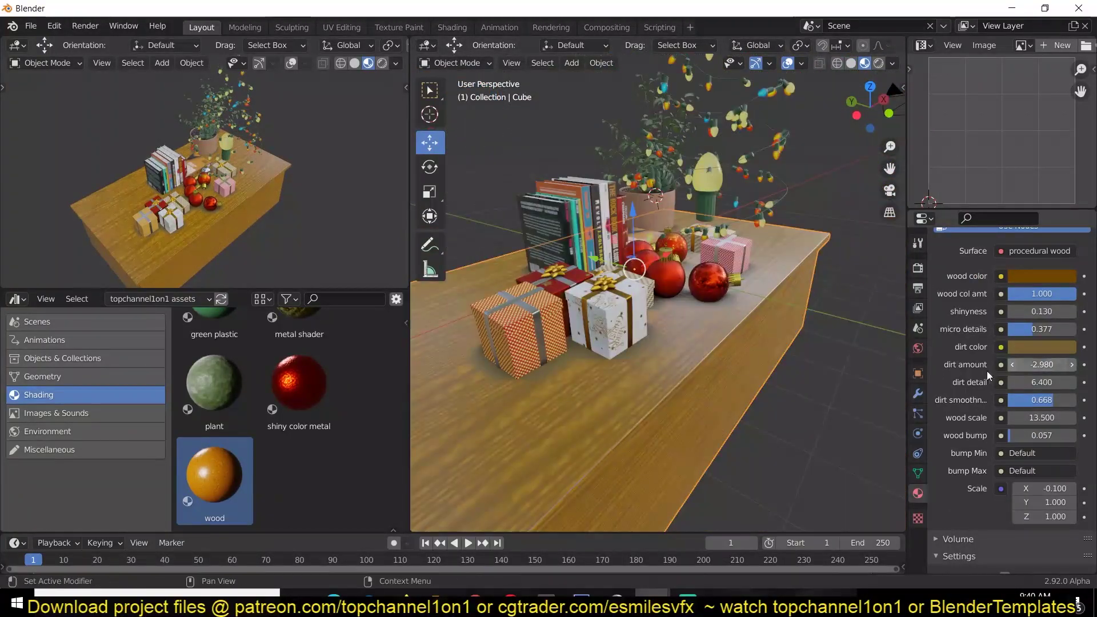
pyautogui.moveTo(1028, 364); pyautogui.dragTo(1056, 365)
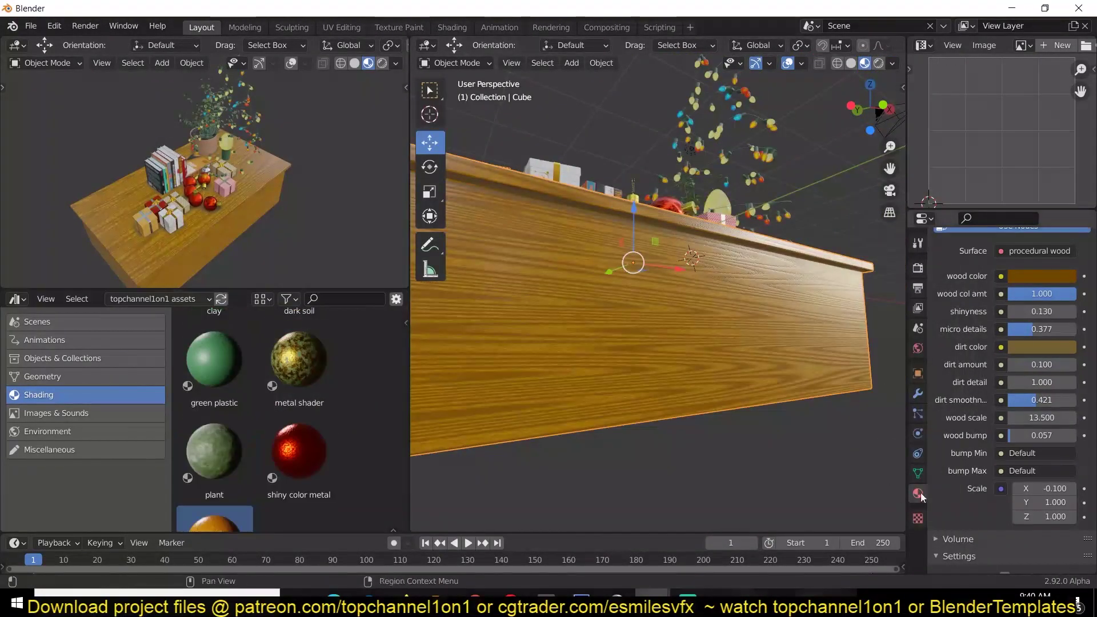
pyautogui.scroll(6, 1028, 326)
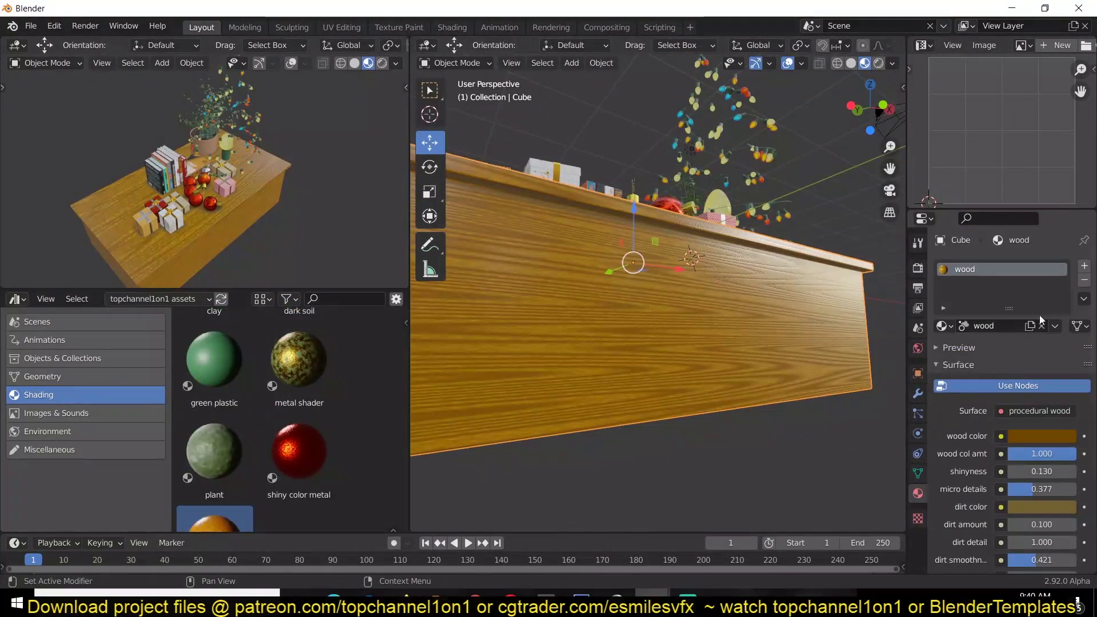
# Add a second material slot with a new material to the table, and apply the metal shader asset to the table.
pyautogui.click(1083, 267)
pyautogui.click(997, 354)
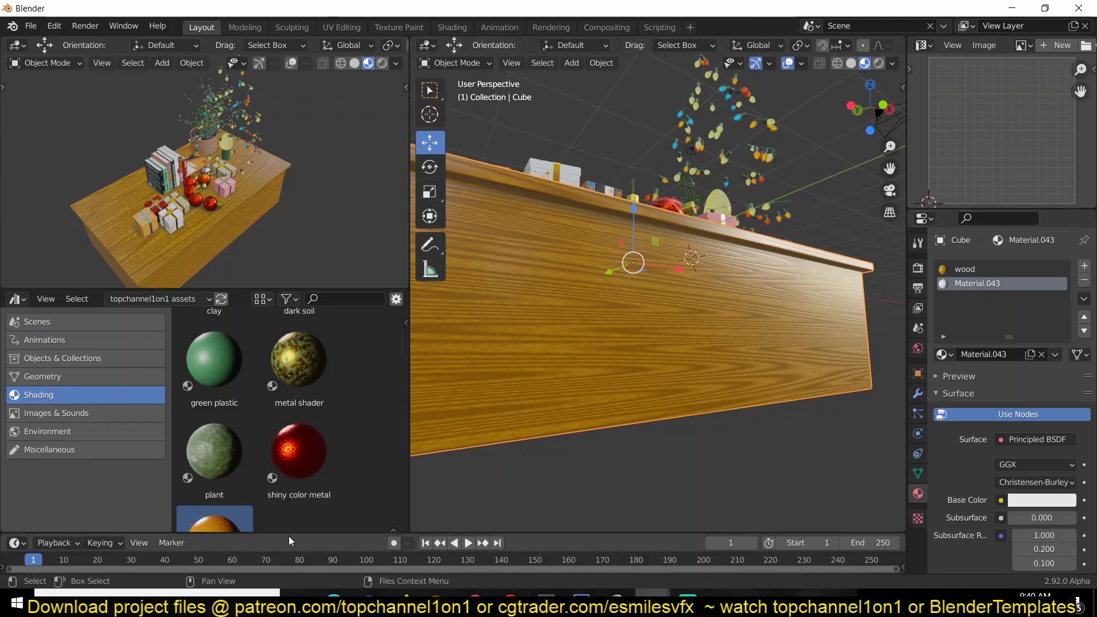
pyautogui.moveTo(293, 385); pyautogui.dragTo(629, 355)
pyautogui.moveTo(629, 355); pyautogui.dragTo(632, 367, button='middle')
pyautogui.click(1009, 269)
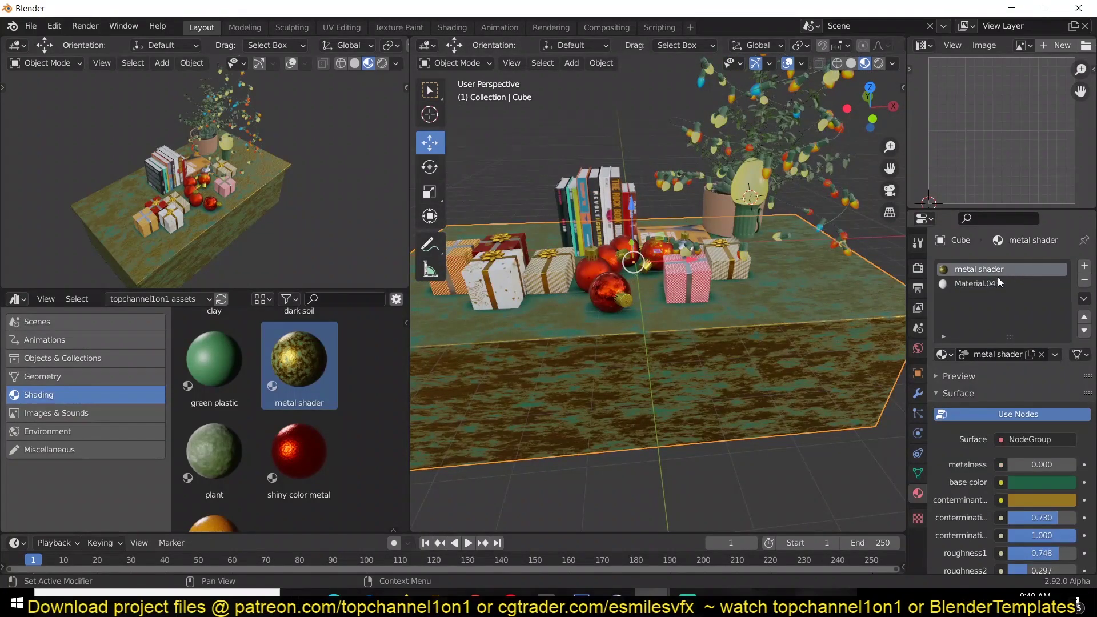
# Assign the second material slot to the tabletop faces in Edit Mode and set that slot to the wood material.
pyautogui.click(988, 288)
pyautogui.press('Tab')
pyautogui.moveTo(814, 370); pyautogui.dragTo(791, 345, button='middle')
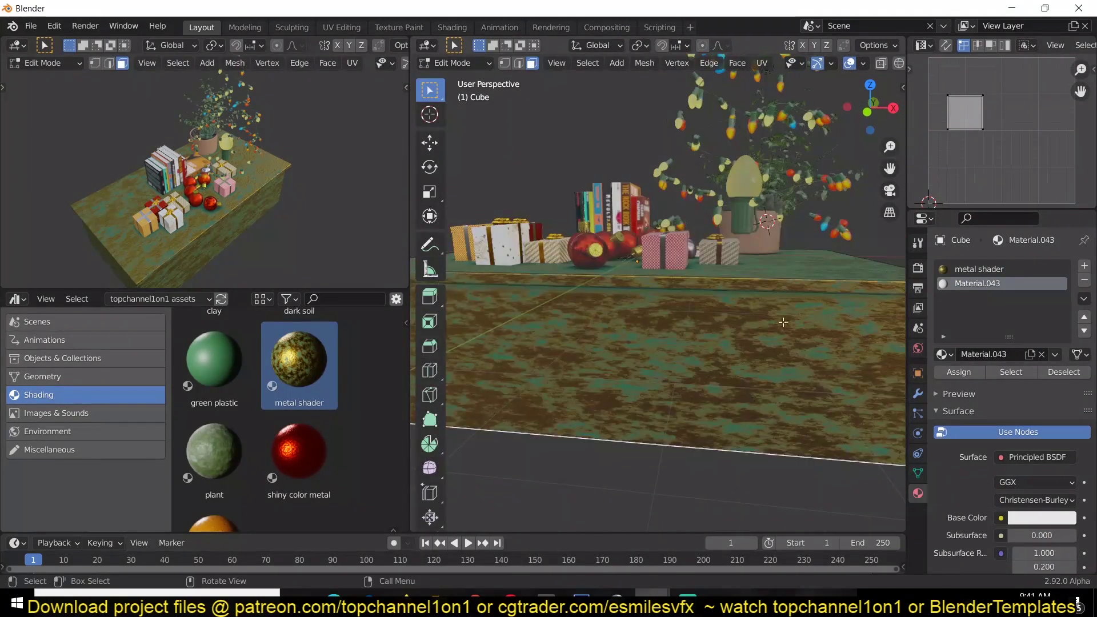
pyautogui.scroll(-3, 791, 345)
pyautogui.click(780, 320)
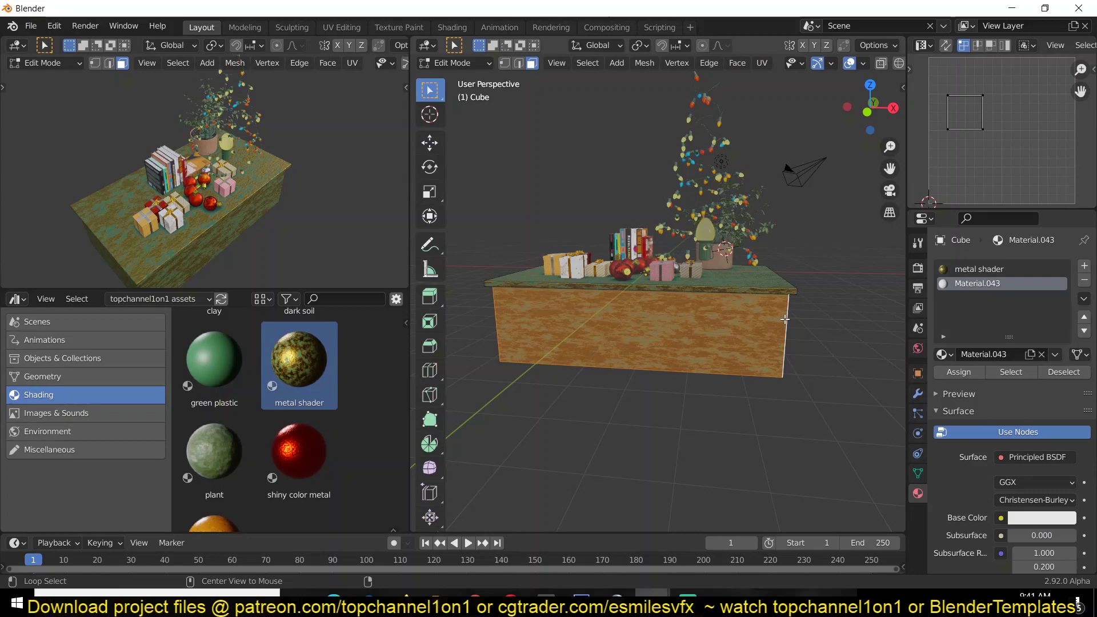
pyautogui.press('a')
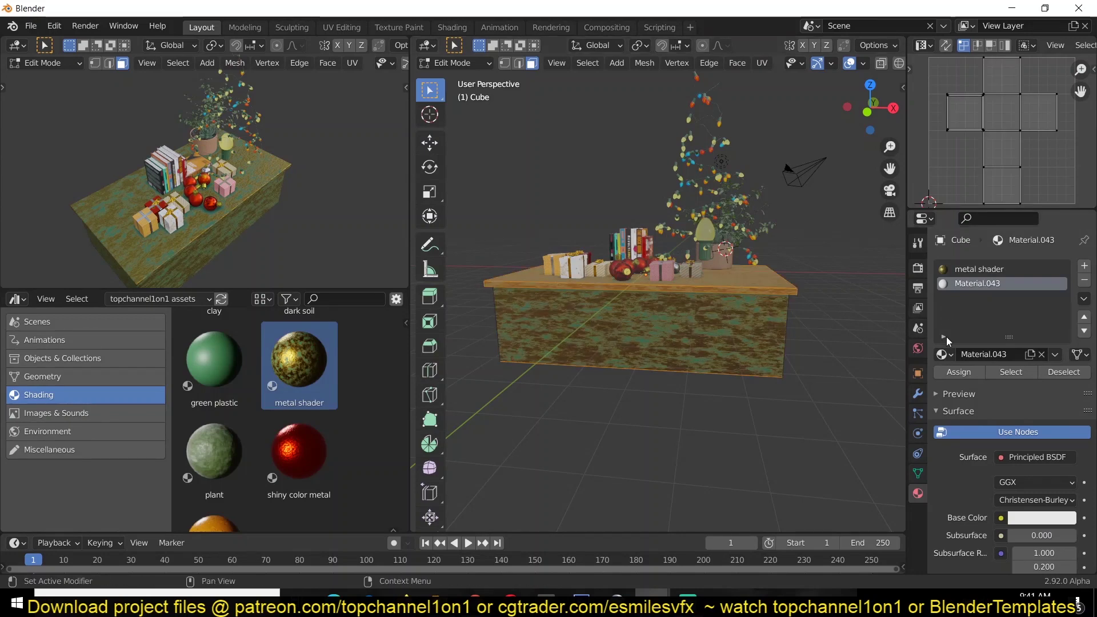
pyautogui.click(943, 354)
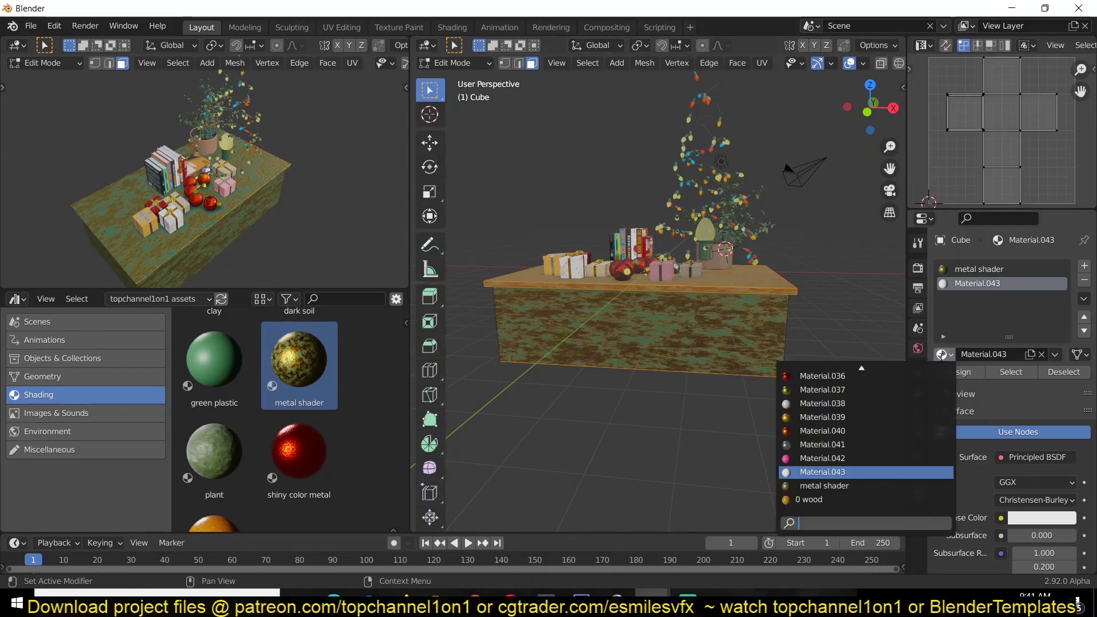
pyautogui.click(823, 499)
pyautogui.press('Tab')
pyautogui.moveTo(822, 500); pyautogui.dragTo(805, 401, button='middle')
pyautogui.scroll(5, 805, 396)
pyautogui.moveTo(740, 395); pyautogui.dragTo(777, 351, button='middle')
pyautogui.scroll(6, 650, 306)
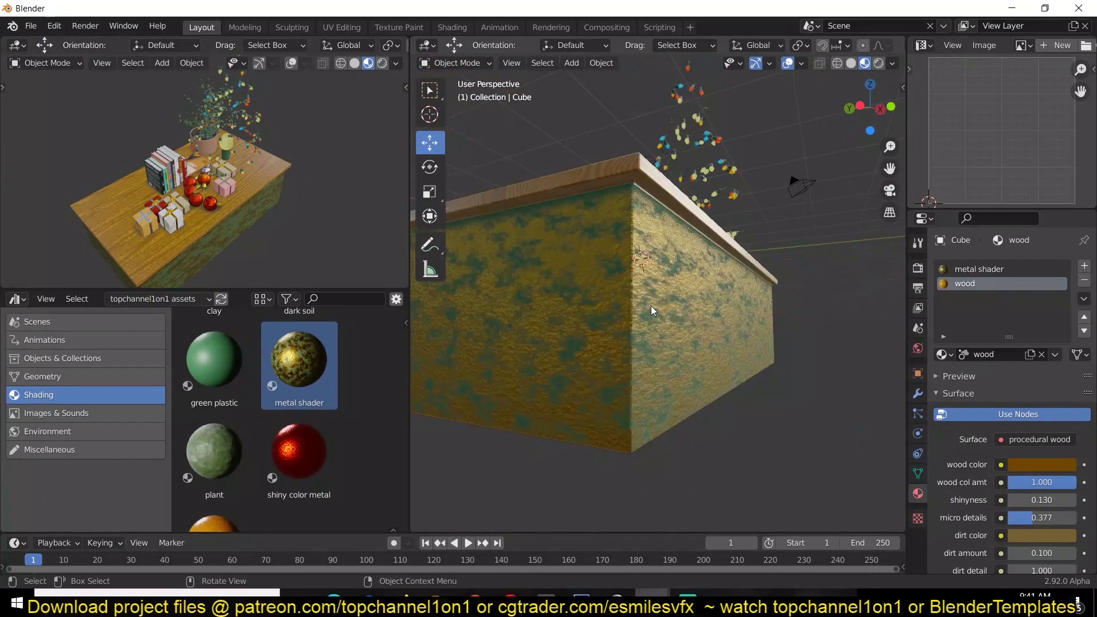
# Cut evenly spaced horizontal edge loops around the table's metal body in Edit Mode.
pyautogui.scroll(-4, 650, 306)
pyautogui.click(951, 271)
pyautogui.press('Tab')
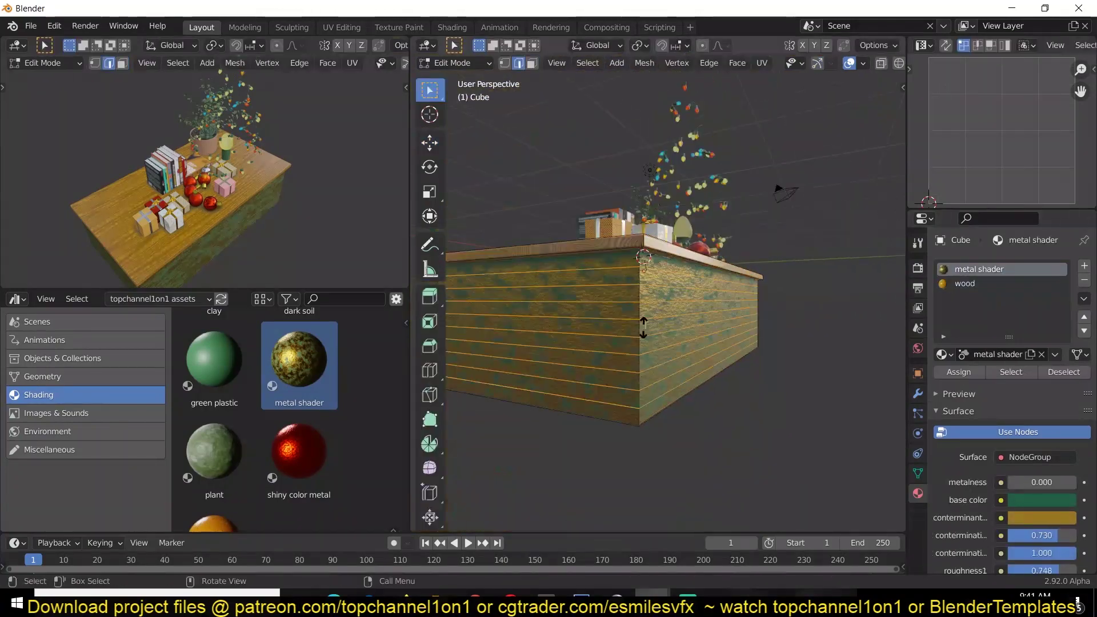
pyautogui.click(643, 327)
# Select every other horizontal face band around the table's body and extrude the bands along their normals.
pyautogui.press('3')
pyautogui.keyDown('alt'); pyautogui.click(641, 276); pyautogui.keyUp('alt')
pyautogui.keyDown('alt'); pyautogui.keyDown('shift'); pyautogui.click(631, 310); pyautogui.keyUp('shift'); pyautogui.keyUp('alt')
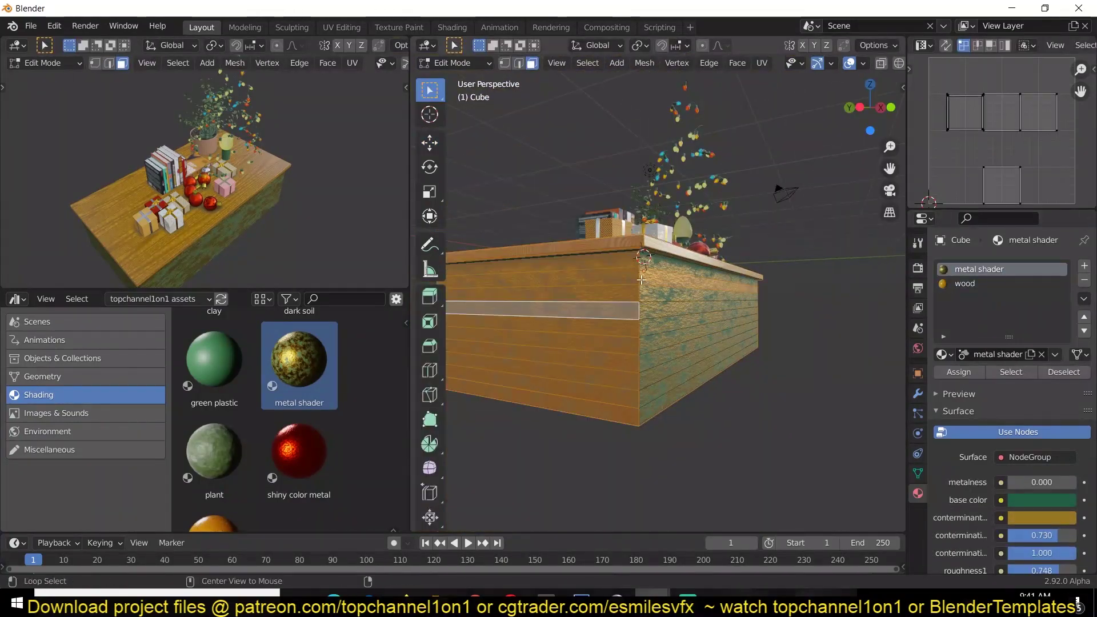
pyautogui.keyDown('alt'); pyautogui.keyDown('shift'); pyautogui.click(644, 345); pyautogui.keyUp('shift'); pyautogui.keyUp('alt')
pyautogui.keyDown('alt'); pyautogui.keyDown('shift'); pyautogui.click(644, 380); pyautogui.keyUp('shift'); pyautogui.keyUp('alt')
pyautogui.scroll(2, 685, 321)
pyautogui.hotkey('alt', 'e')
pyautogui.click(686, 332)
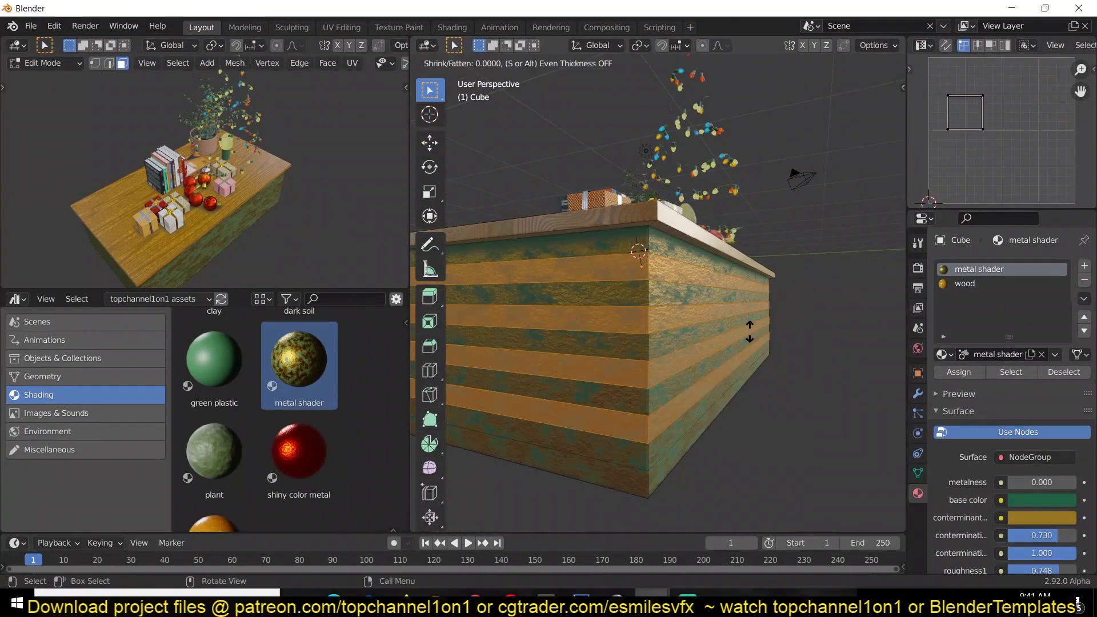
pyautogui.click(749, 327)
pyautogui.press('Tab')
# Set the metal shader's contamination sliders to 0.259 and 0.000, roughness1 to 0.344, roughness2 to 0.223, and bump strength and bump detail to 0.
pyautogui.moveTo(749, 297); pyautogui.dragTo(713, 278, button='middle')
pyautogui.scroll(6, 712, 279)
pyautogui.scroll(-5, 628, 297)
pyautogui.scroll(-5, 982, 398)
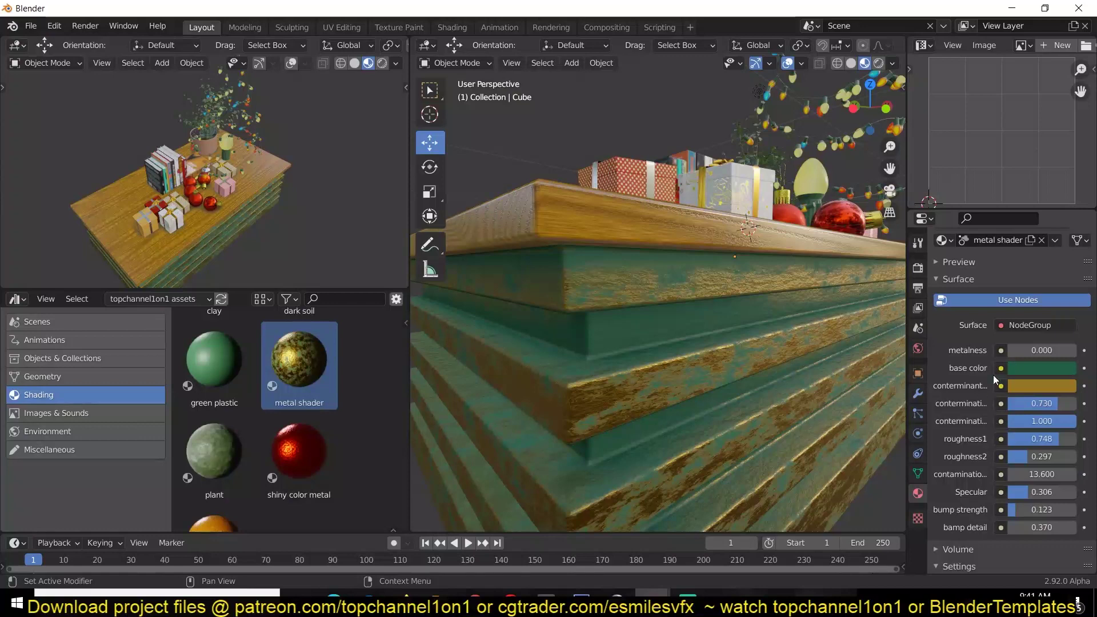
pyautogui.moveTo(1051, 403); pyautogui.dragTo(1037, 419)
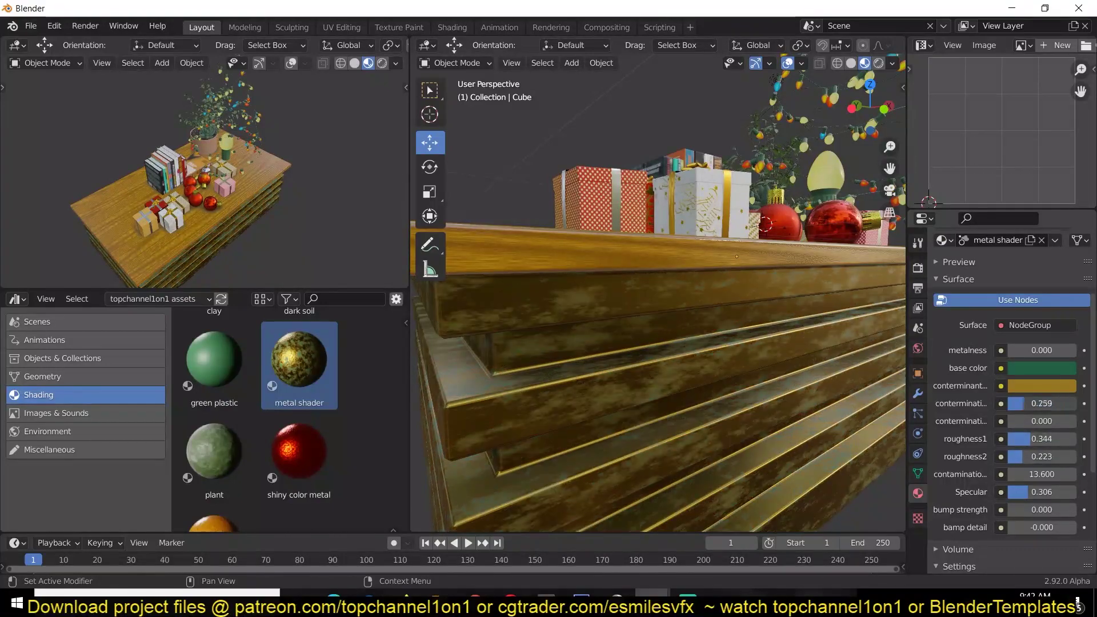
# Change the metal shader's contaminant color to light grey, contamination sliders to 0.094 and 0.355, roughness1 to 0.277, roughness2 to 0.247 and specular to 0.108.
pyautogui.moveTo(657, 308)
pyautogui.mouseDown(button='middle')
pyautogui.moveTo(670, 320)
pyautogui.moveTo(662, 303)
pyautogui.mouseUp(button='middle')
pyautogui.moveTo(652, 283); pyautogui.dragTo(714, 322, button='middle')
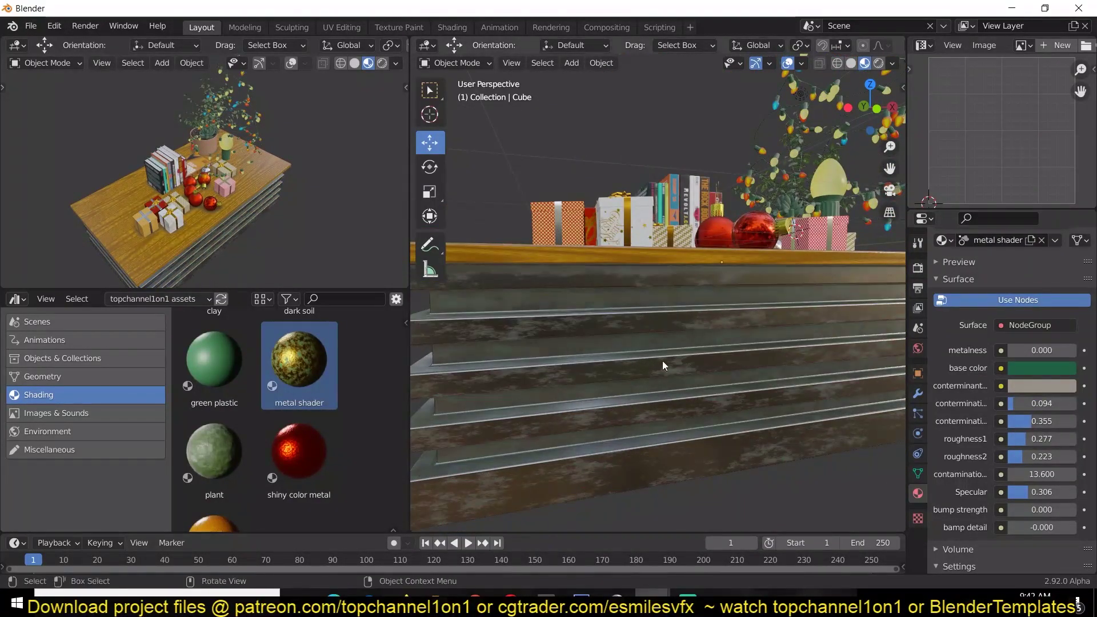
pyautogui.moveTo(661, 367); pyautogui.dragTo(691, 354, button='middle')
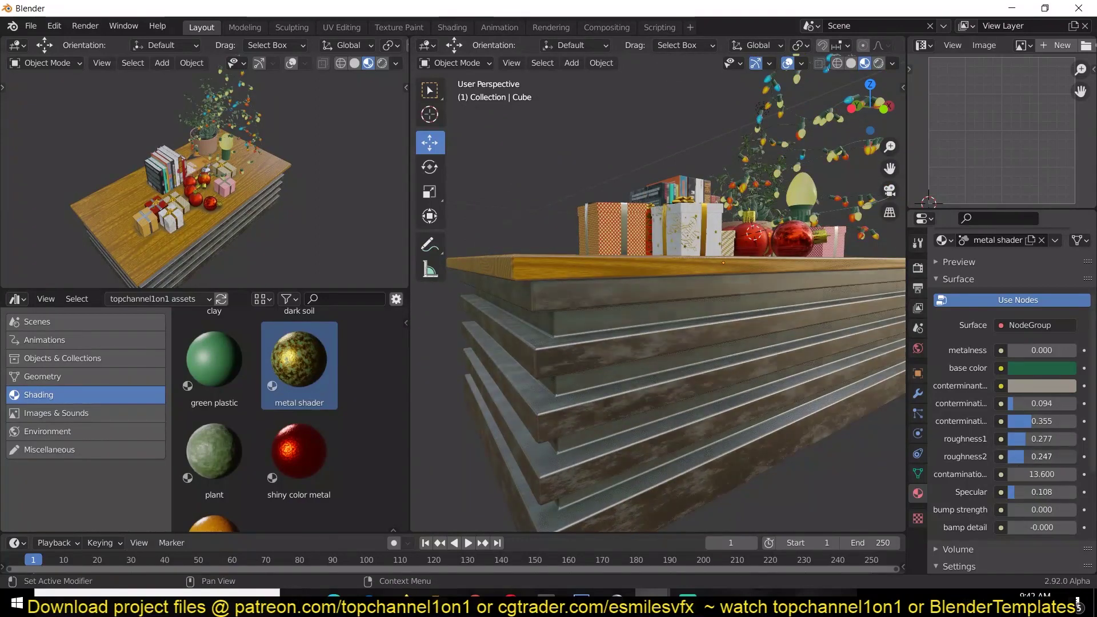
pyautogui.moveTo(622, 268); pyautogui.dragTo(603, 245, button='middle')
pyautogui.scroll(-5, 603, 244)
# Switch to the Blender window with books models.blend, enable the materials collection and select the mat preview mesh for a close inspection.
pyautogui.moveTo(651, 599)
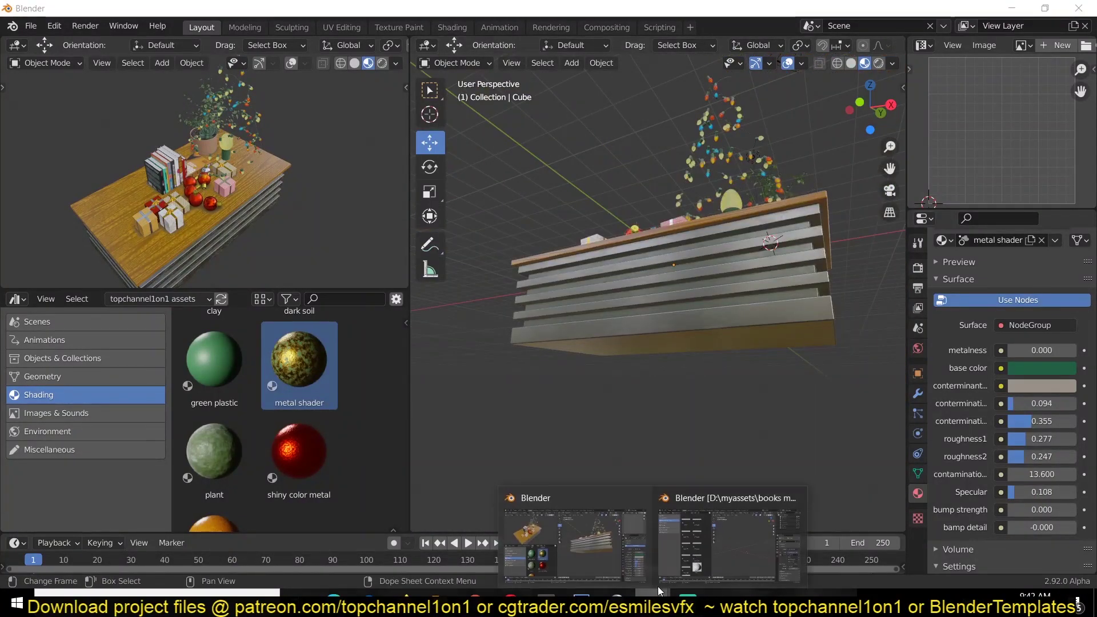
pyautogui.click(700, 543)
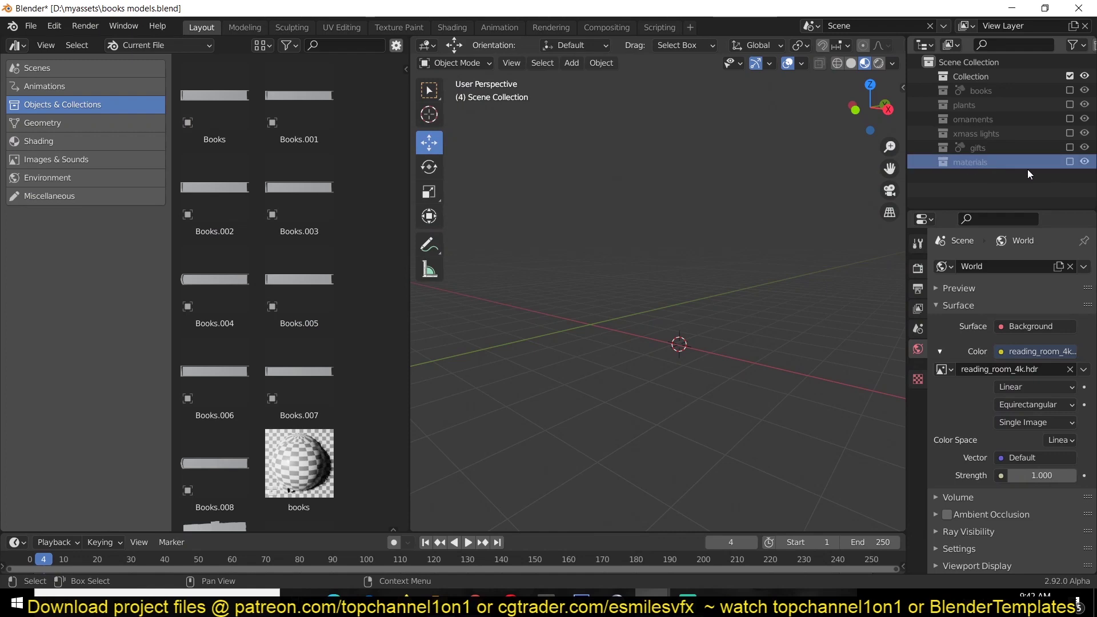
pyautogui.click(1069, 160)
pyautogui.click(609, 269)
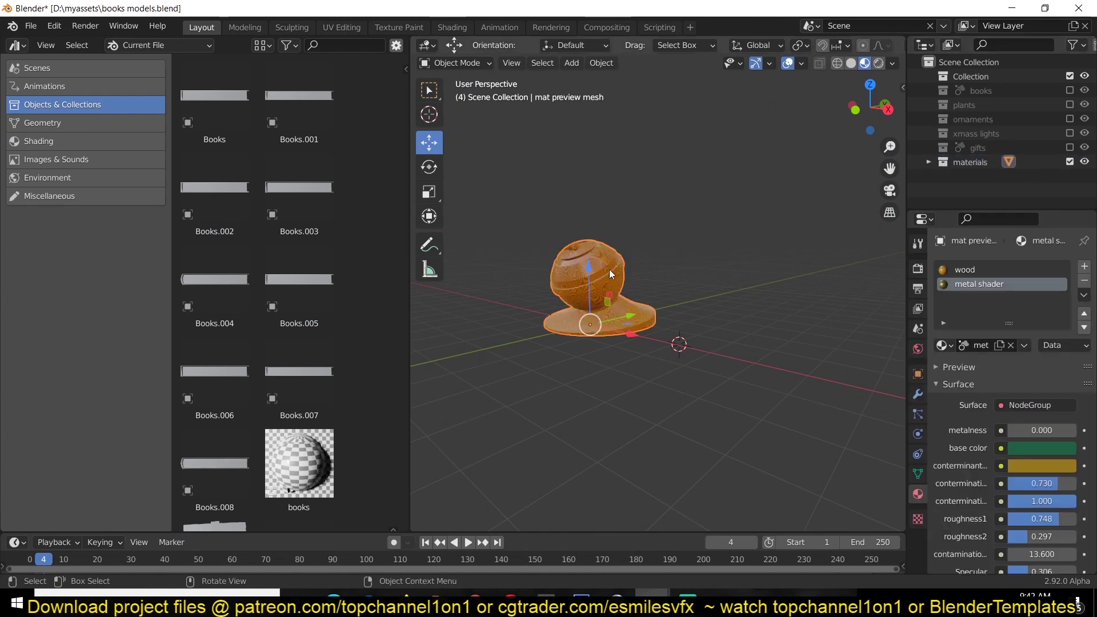
pyautogui.moveTo(676, 284); pyautogui.dragTo(707, 247, button='middle')
pyautogui.scroll(2, 667, 204)
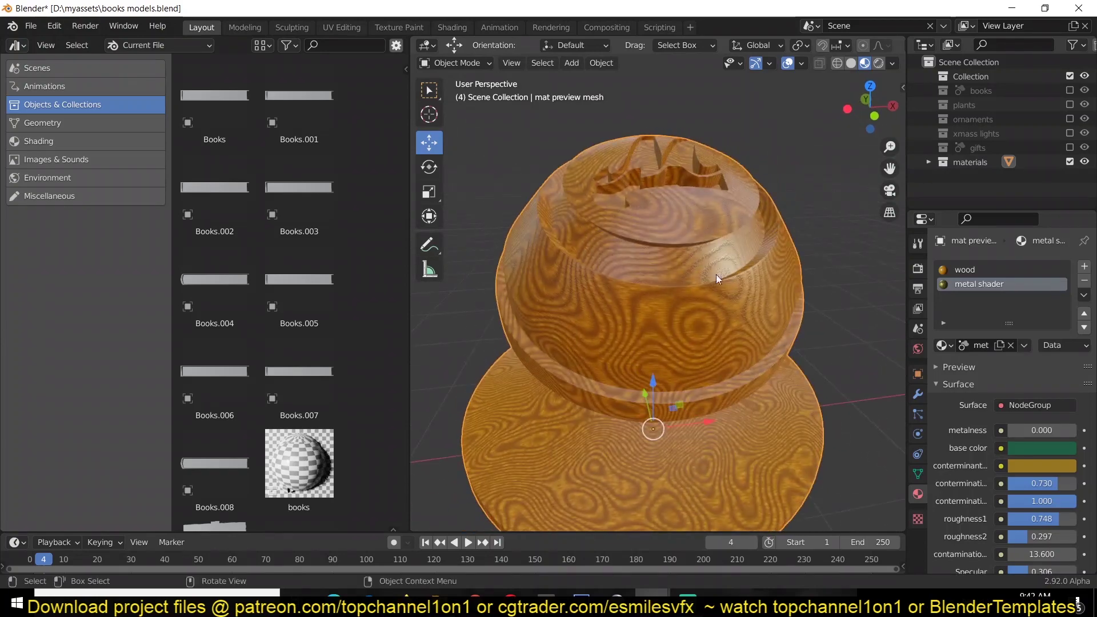
pyautogui.moveTo(821, 320); pyautogui.dragTo(829, 337, button='middle')
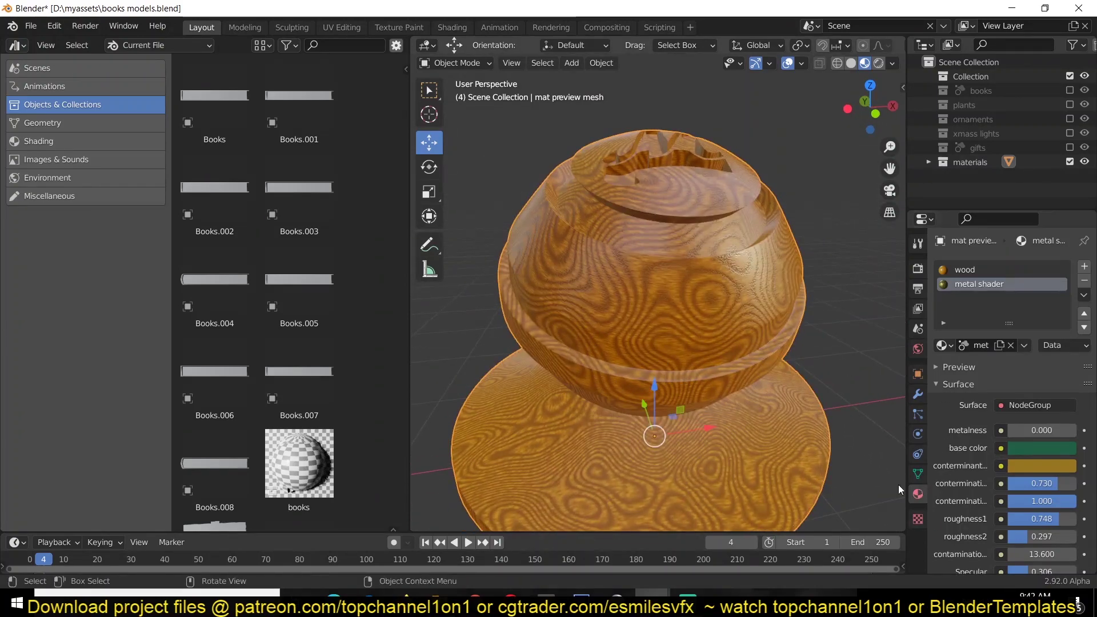
# Remove the wood material slot from the mat preview mesh so only the metal shader is applied.
pyautogui.click(964, 271)
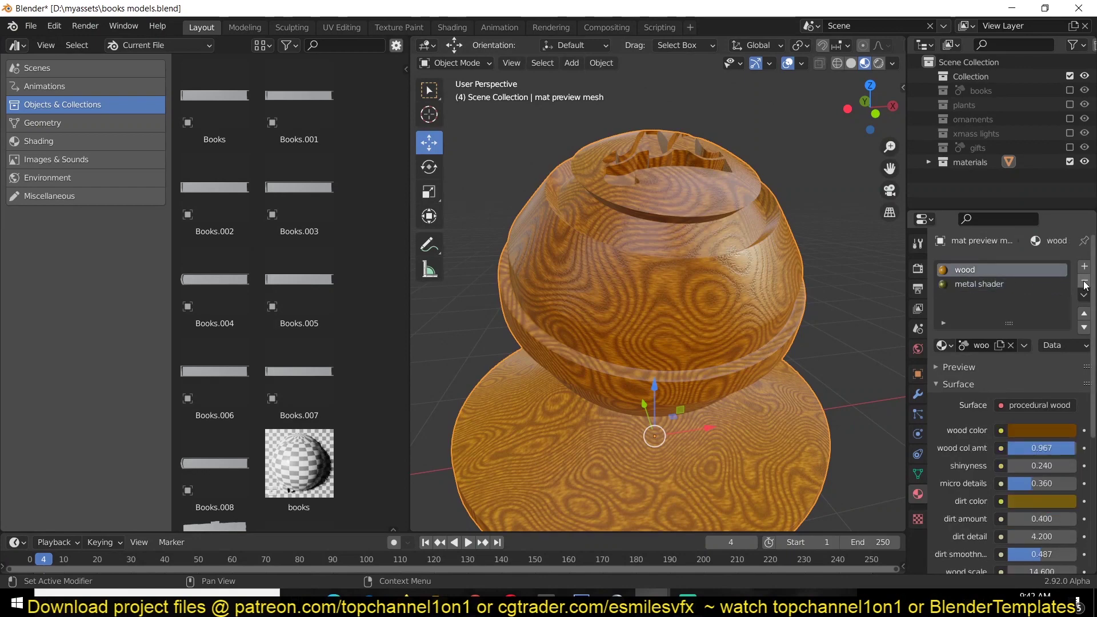
pyautogui.click(1022, 283)
pyautogui.scroll(-3, 977, 442)
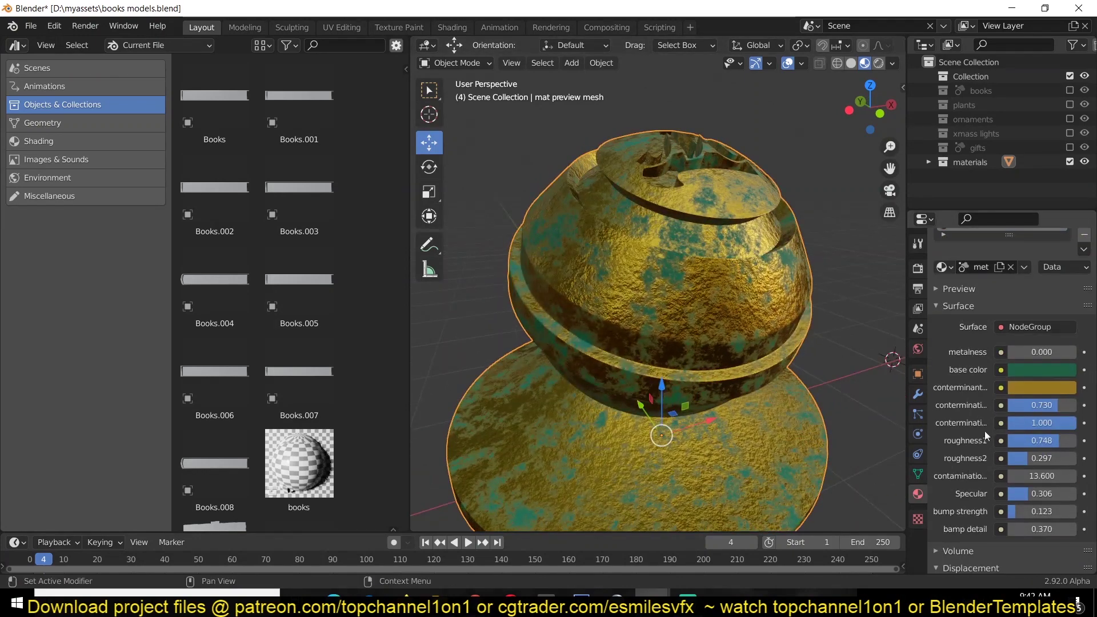
# Set the metal shader's first contamination slider to 0.904, bump strength to 0 and bump detail to -0.630.
pyautogui.moveTo(1057, 405)
pyautogui.mouseDown()
pyautogui.moveTo(1011, 405)
pyautogui.moveTo(1054, 404)
pyautogui.mouseUp()
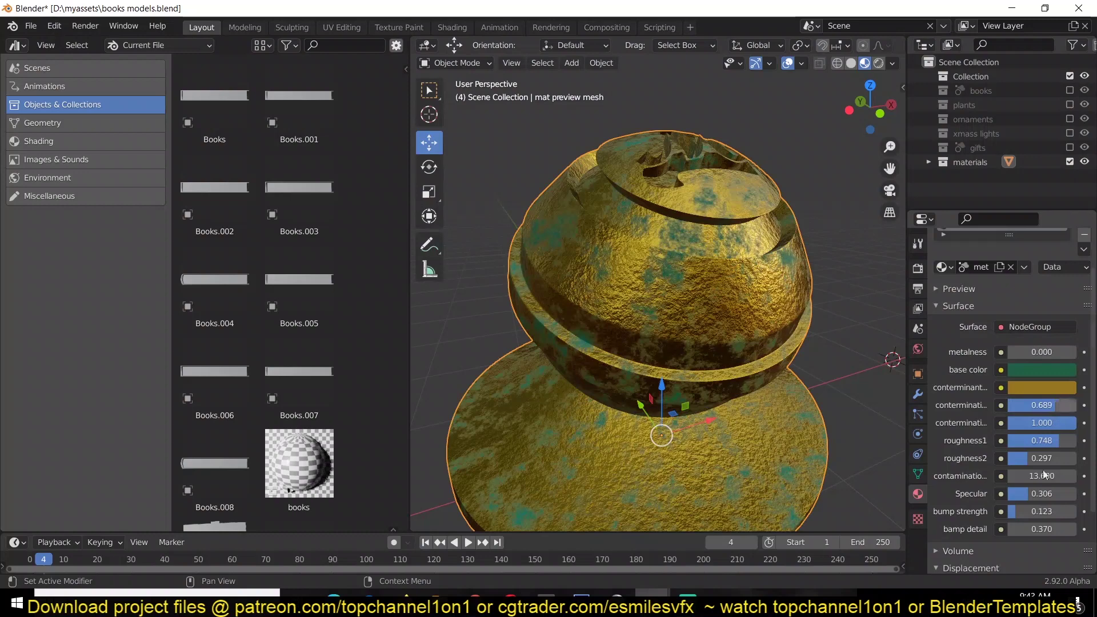
pyautogui.scroll(-3, 1023, 507)
pyautogui.moveTo(1042, 450); pyautogui.dragTo(1038, 438)
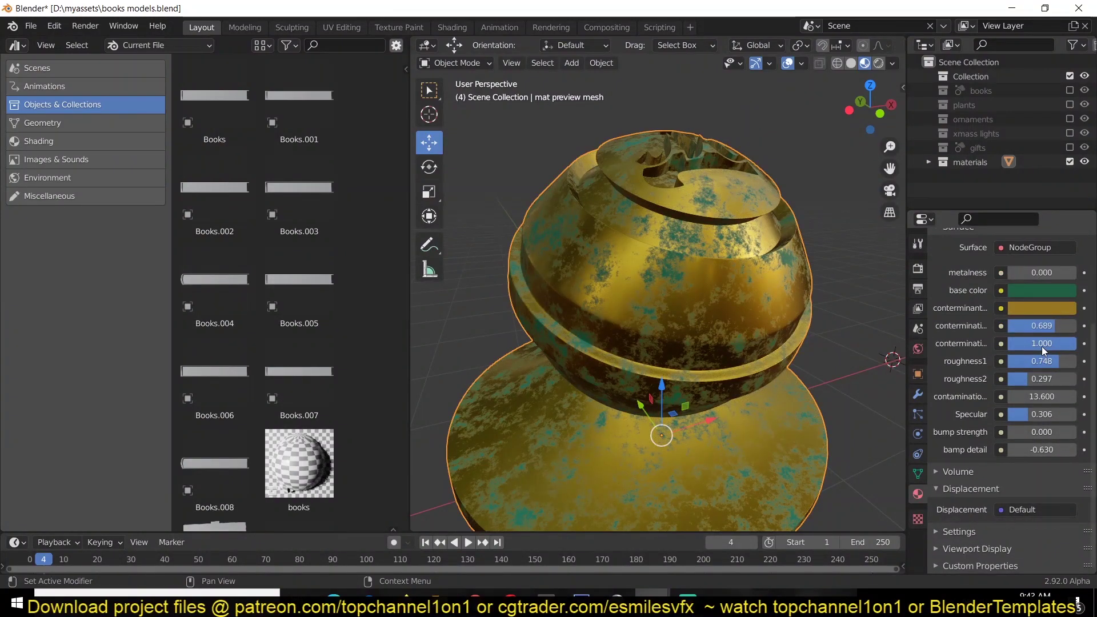
pyautogui.moveTo(1039, 325); pyautogui.dragTo(1055, 326)
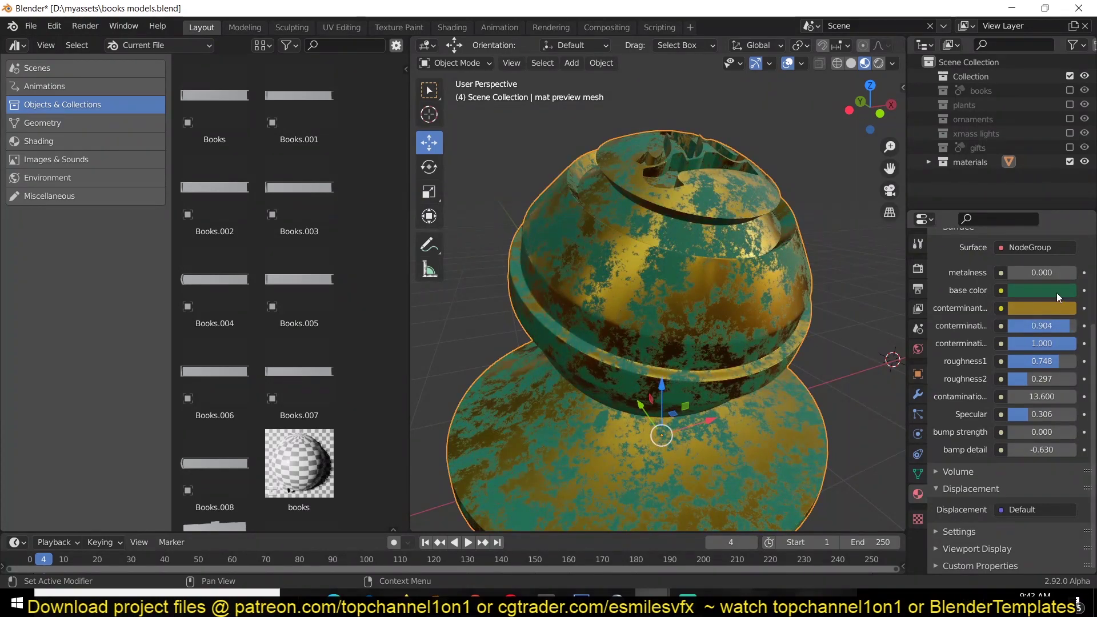
# Change the metal shader's base color to reddish brown and its contaminant color to light grey.
pyautogui.click(1056, 291)
pyautogui.moveTo(1029, 153)
pyautogui.mouseDown()
pyautogui.moveTo(1029, 129)
pyautogui.moveTo(1006, 142)
pyautogui.moveTo(990, 181)
pyautogui.mouseUp()
pyautogui.moveTo(746, 215); pyautogui.dragTo(663, 224, button='middle')
pyautogui.click(1056, 308)
pyautogui.moveTo(998, 164); pyautogui.dragTo(998, 157)
pyautogui.moveTo(696, 251); pyautogui.dragTo(612, 289, button='middle')
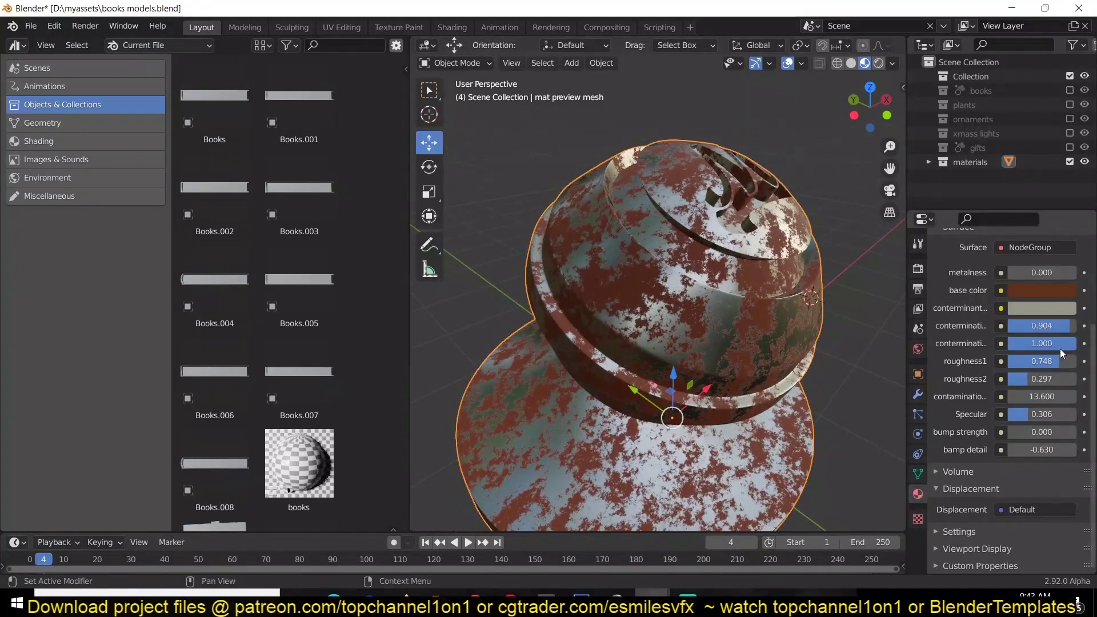
pyautogui.moveTo(1060, 346); pyautogui.dragTo(1039, 346)
# Switch the render engine to Eevee and enable ambient occlusion with a distance of 0.16 m.
pyautogui.click(917, 268)
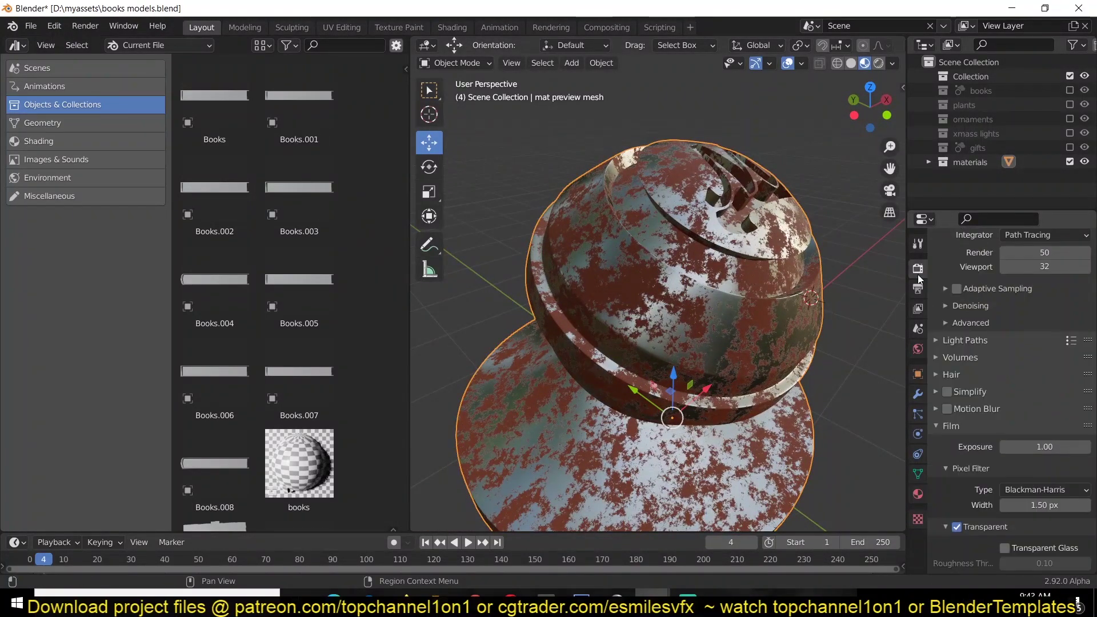
pyautogui.scroll(4, 962, 299)
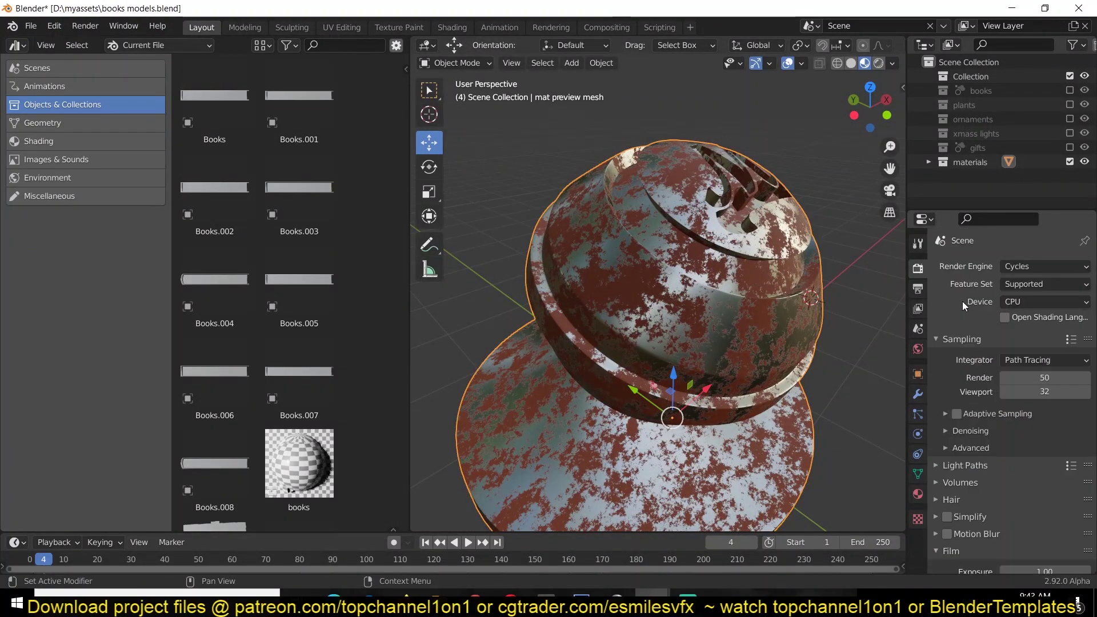
pyautogui.click(1012, 269)
pyautogui.click(1019, 279)
pyautogui.click(954, 383)
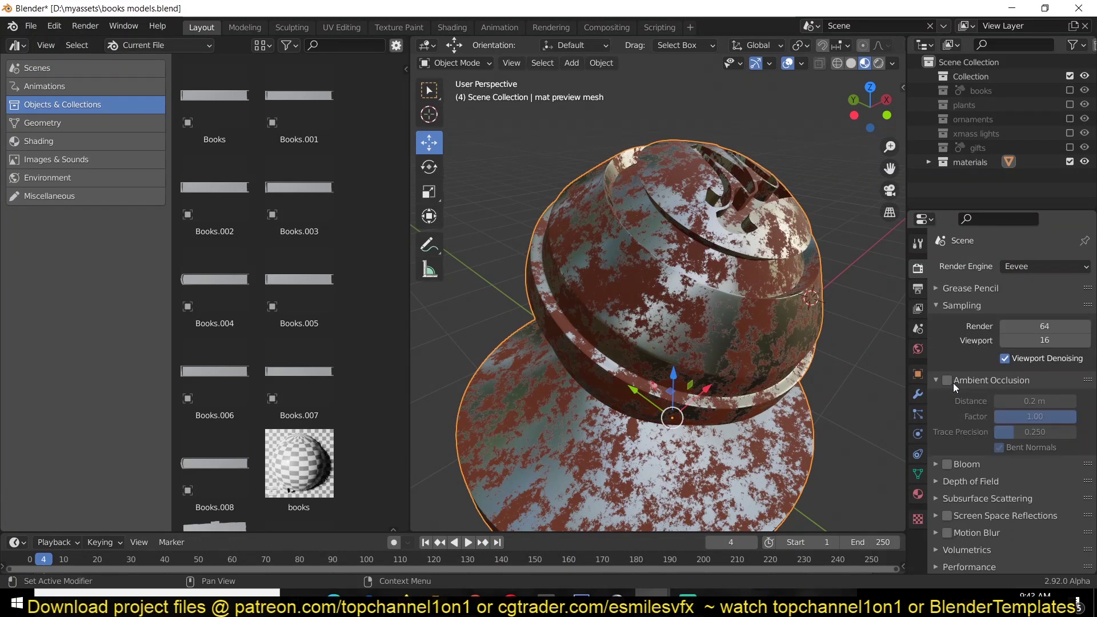
pyautogui.click(947, 382)
pyautogui.moveTo(731, 298); pyautogui.dragTo(716, 290, button='middle')
pyautogui.moveTo(1034, 401); pyautogui.dragTo(1017, 400)
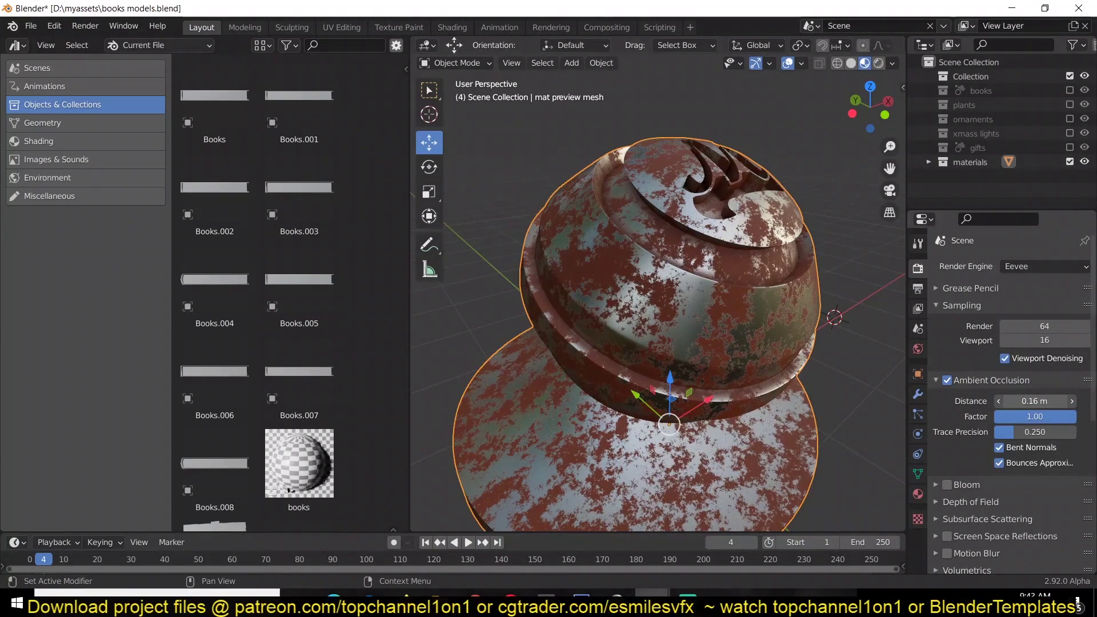
# Make the metal shader's base color muted green, with first contamination 0.491, roughness1 0.459, specular 0.066, bump strength 0.289 and bump detail -0.590.
pyautogui.click(917, 494)
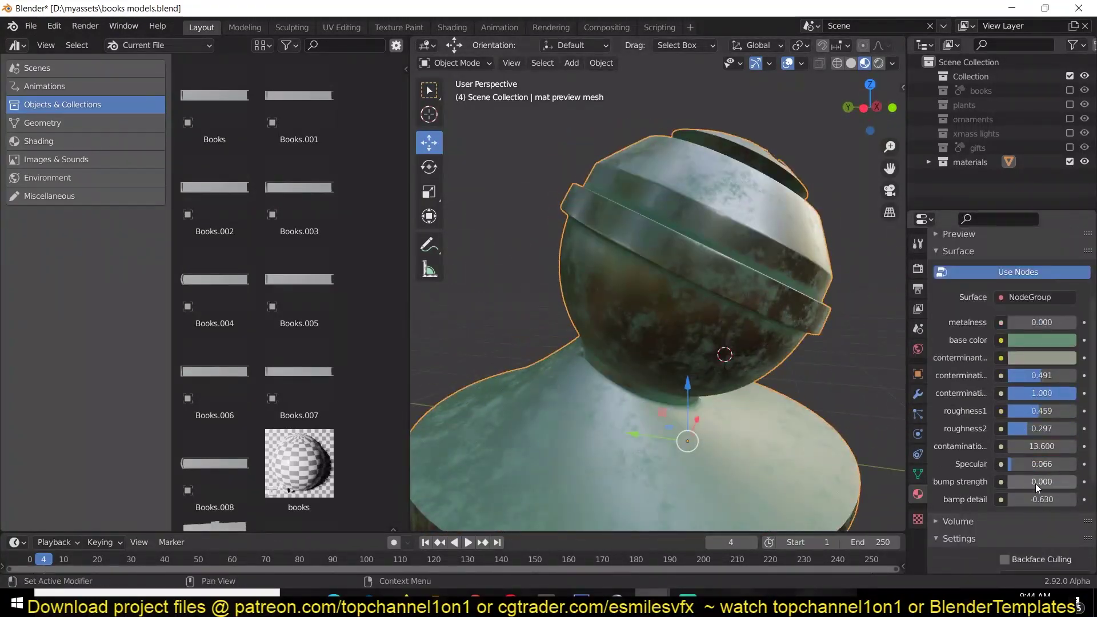
pyautogui.moveTo(1035, 484)
pyautogui.mouseDown()
pyautogui.moveTo(1051, 499)
pyautogui.moveTo(1048, 481)
pyautogui.mouseUp()
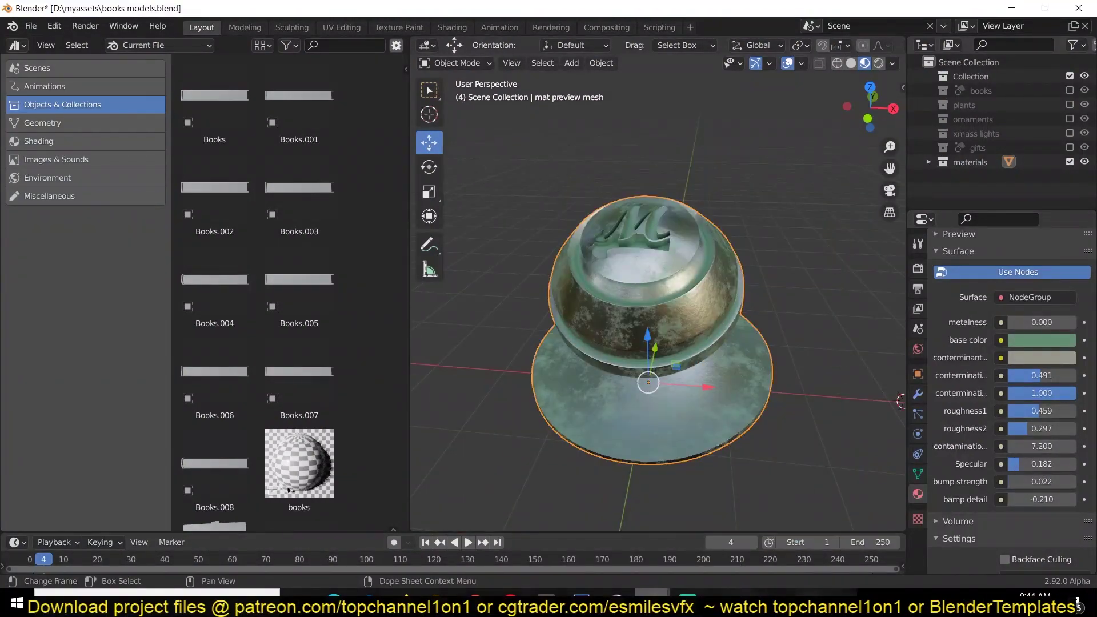
# Switch to the Blender window with the table scene and set the table's metal shader roughness2 to 0.198 and specular to 0.215.
pyautogui.moveTo(652, 603)
pyautogui.click(564, 534)
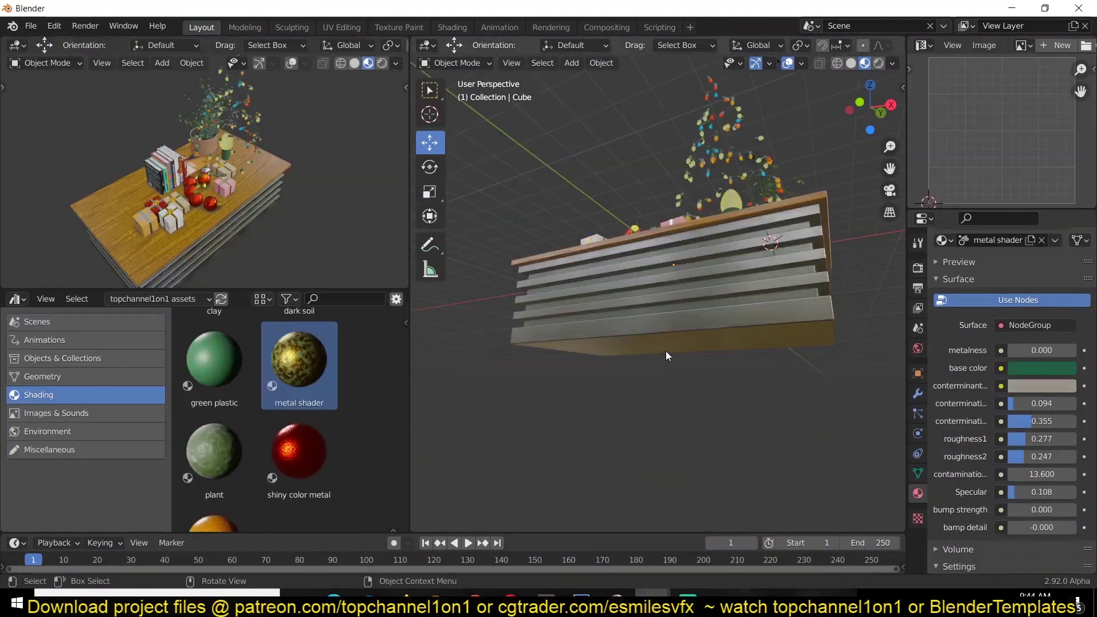
pyautogui.moveTo(797, 376); pyautogui.dragTo(798, 374, button='middle')
pyautogui.scroll(-1, 1001, 486)
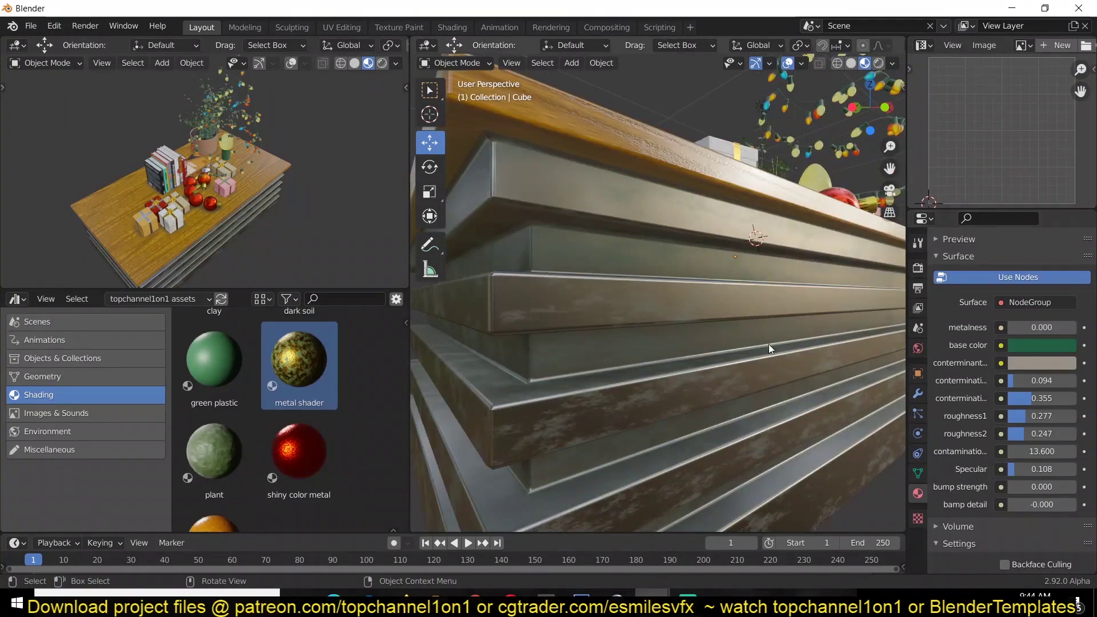
pyautogui.scroll(-4, 789, 348)
pyautogui.moveTo(1025, 434)
pyautogui.mouseDown()
pyautogui.moveTo(1036, 433)
pyautogui.moveTo(1021, 433)
pyautogui.mouseUp()
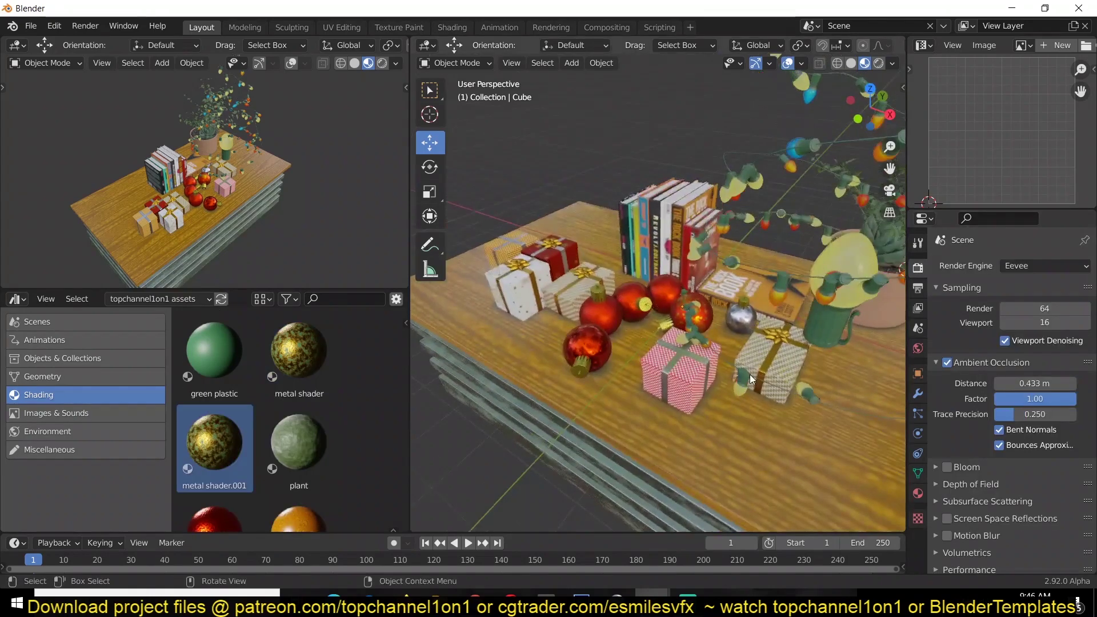
# Enable ambient occlusion in the table scene with a distance of 0.433 m.
pyautogui.scroll(5, 749, 374)
pyautogui.moveTo(684, 383); pyautogui.dragTo(811, 370, button='middle')
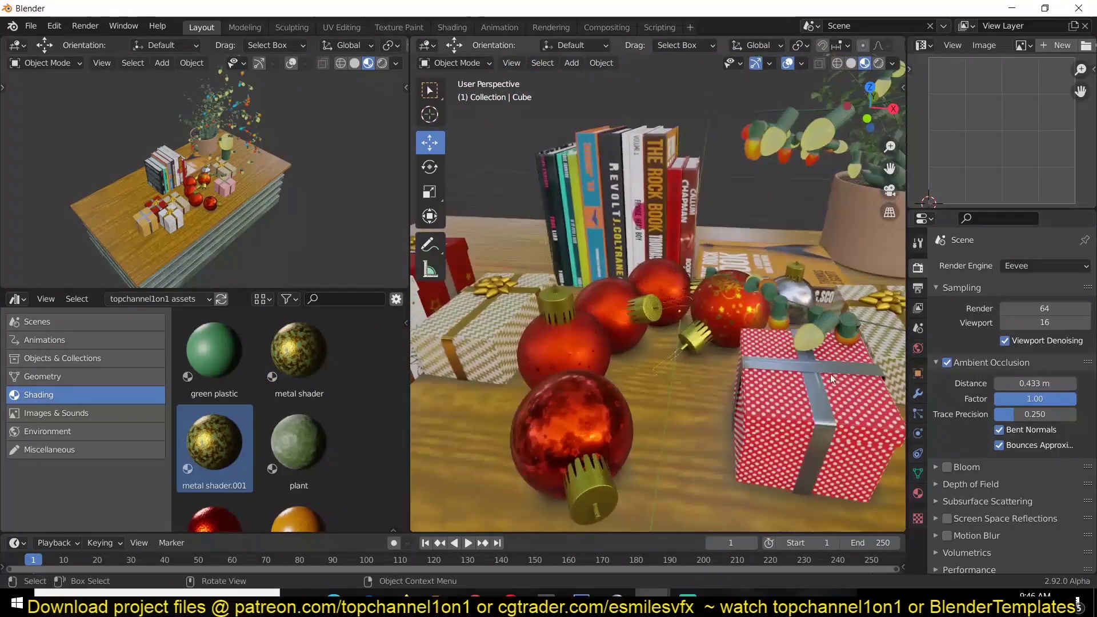
# Isolate the potted plant in local view and apply the metal shader.001 material to it.
pyautogui.click(917, 493)
pyautogui.moveTo(897, 479); pyautogui.dragTo(786, 208, button='middle')
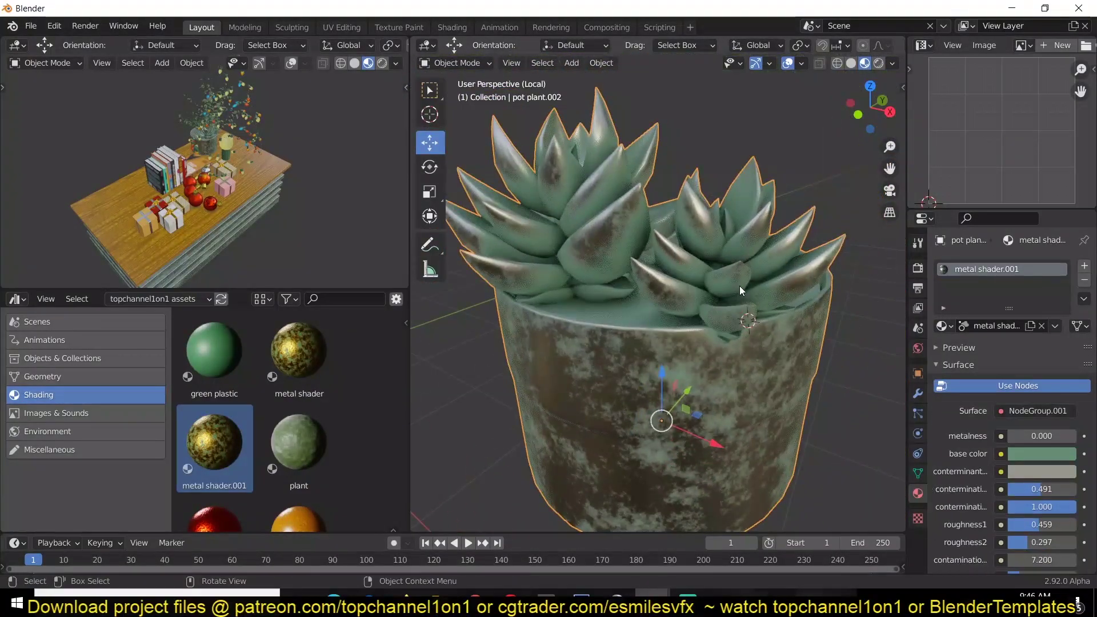